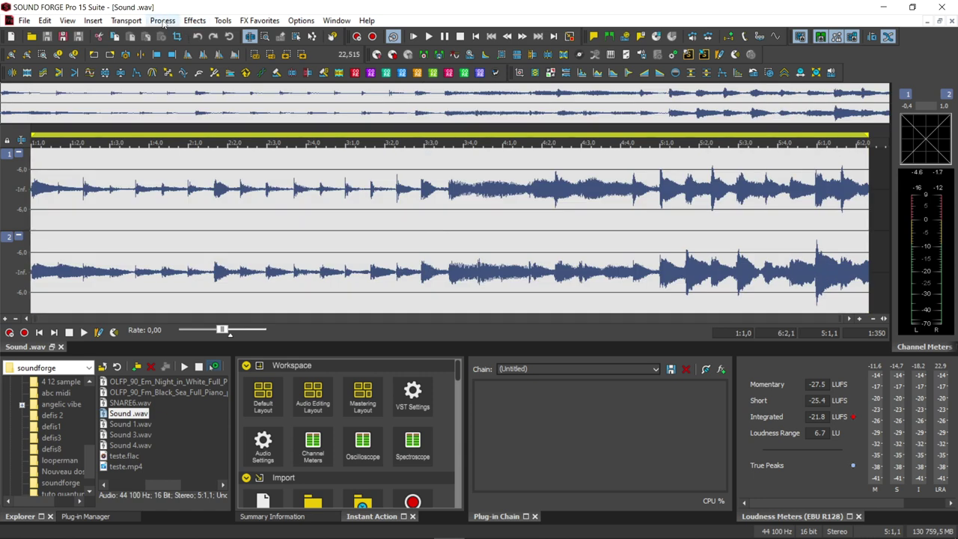
- Bring up élastique Timestretch for Sound .wav, reset the pitch shift to 0 semitones and preview the audio
left_click(163, 20)
mouse_move(180, 214)
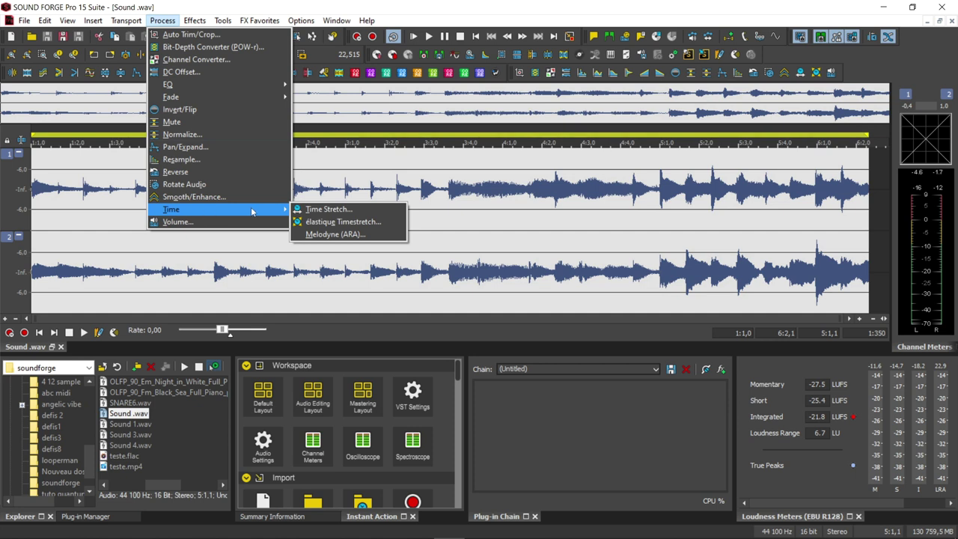
left_click(343, 222)
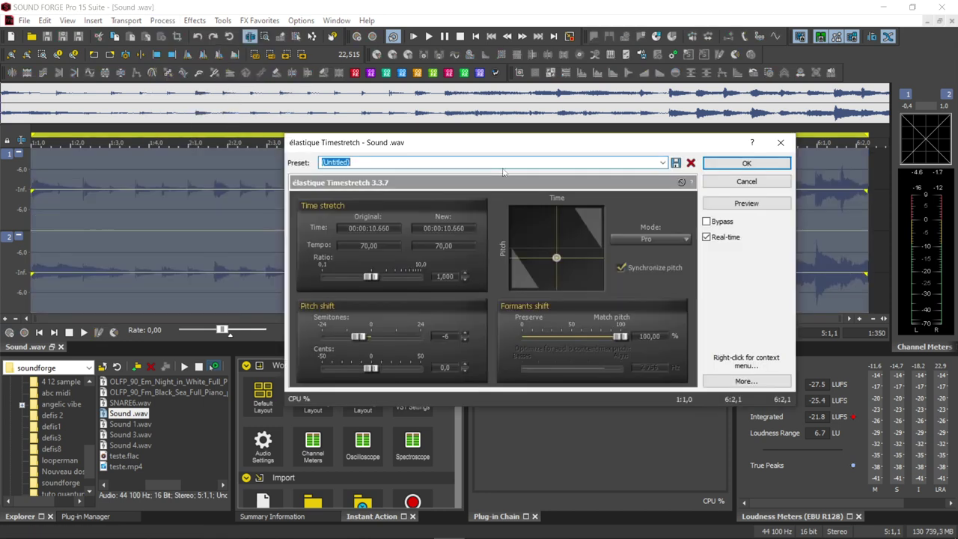
left_click_drag(513, 145, 449, 82)
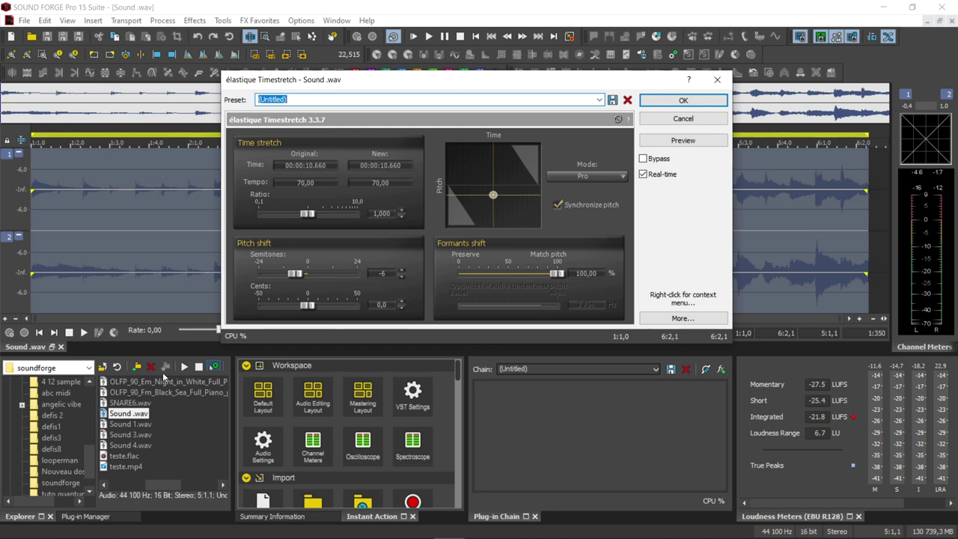
left_click_drag(295, 274, 307, 274)
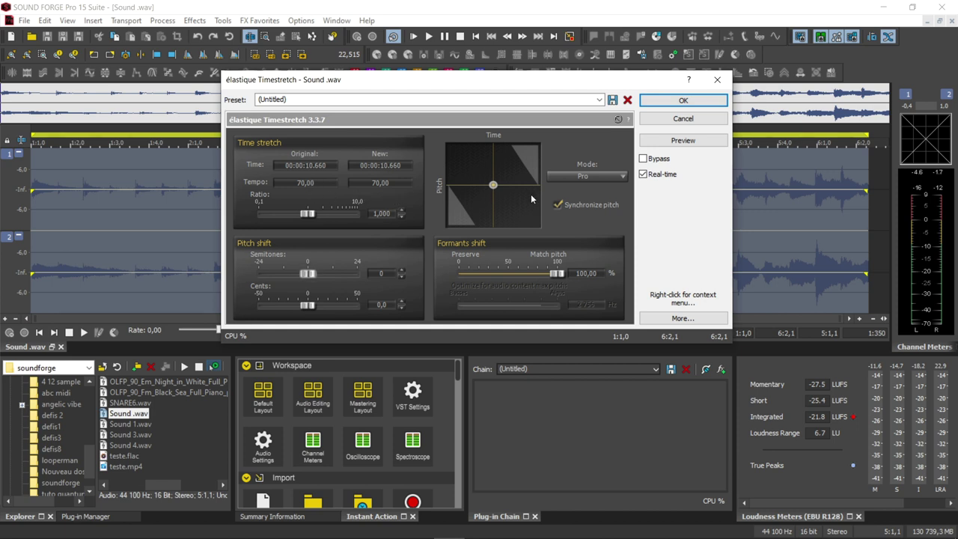
left_click(672, 142)
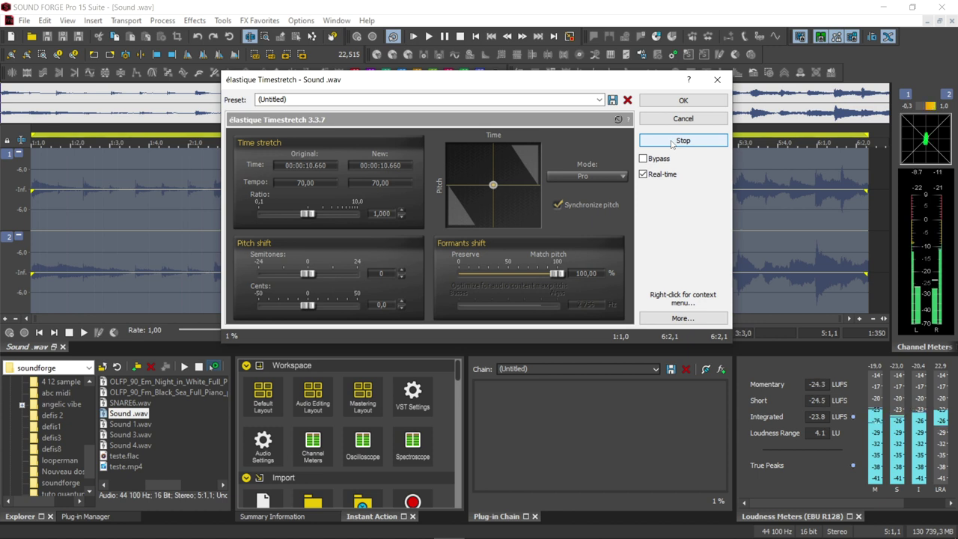
left_click(672, 142)
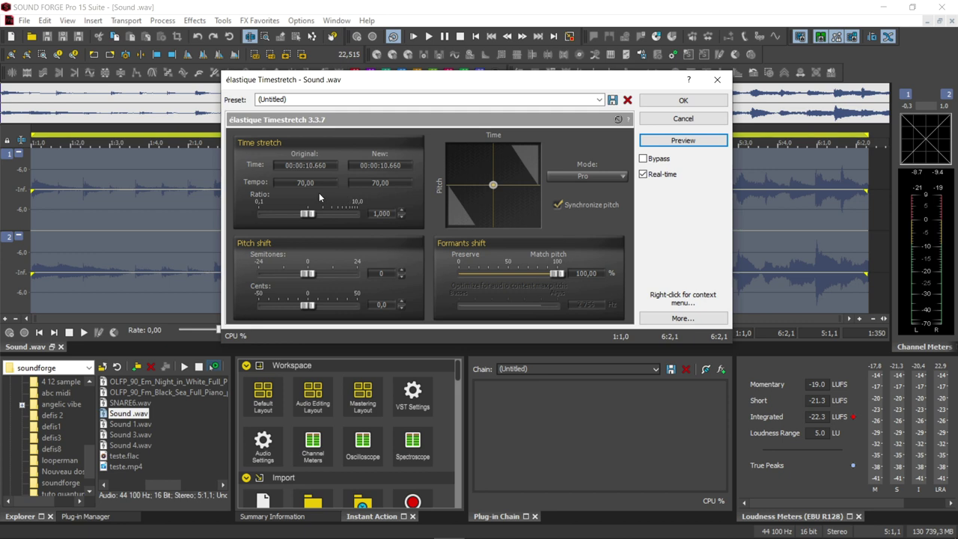
- Set the new tempo to 80 in the time stretch settings and preview the faster audio twice
left_click(380, 184)
left_click_drag(391, 182, 351, 183)
type("5")
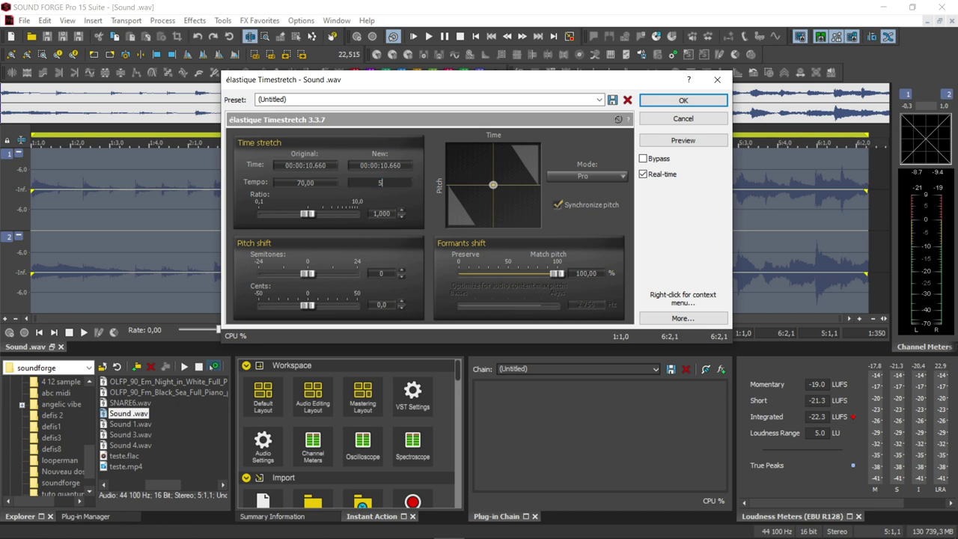
key("BackSpace")
type("80")
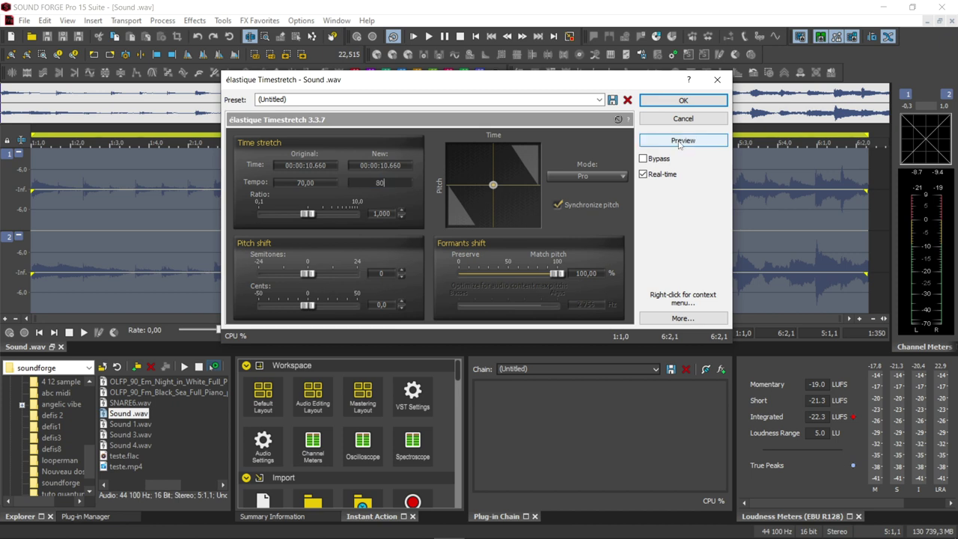
left_click(679, 141)
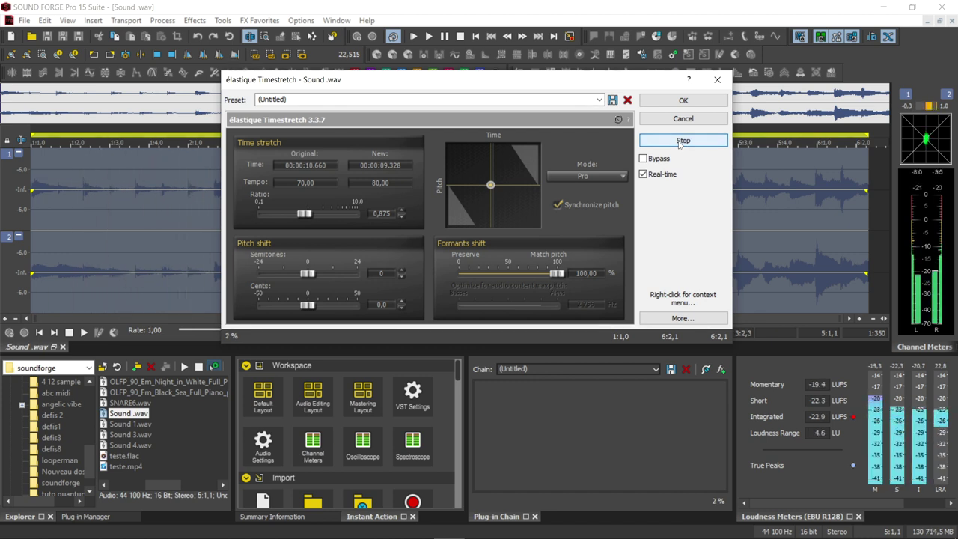
left_click(680, 142)
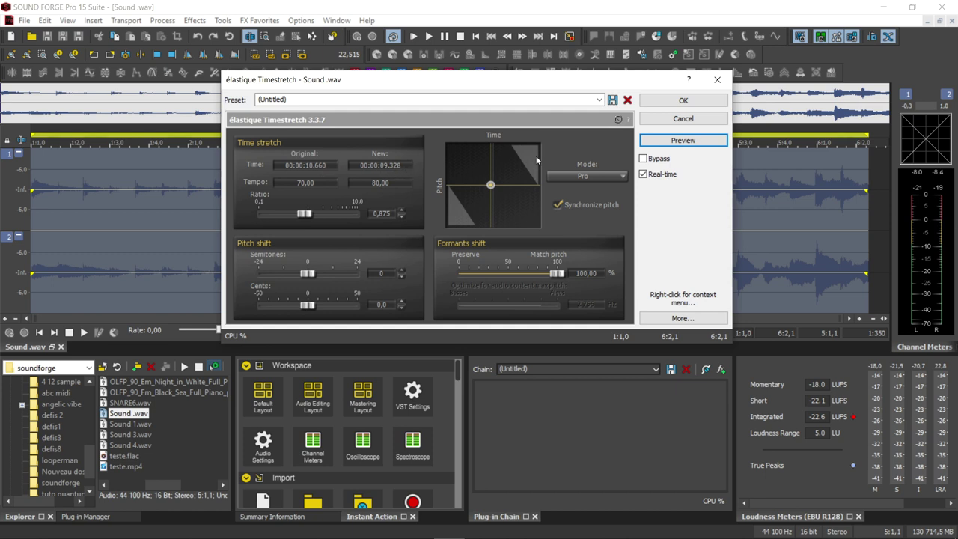
left_click(670, 143)
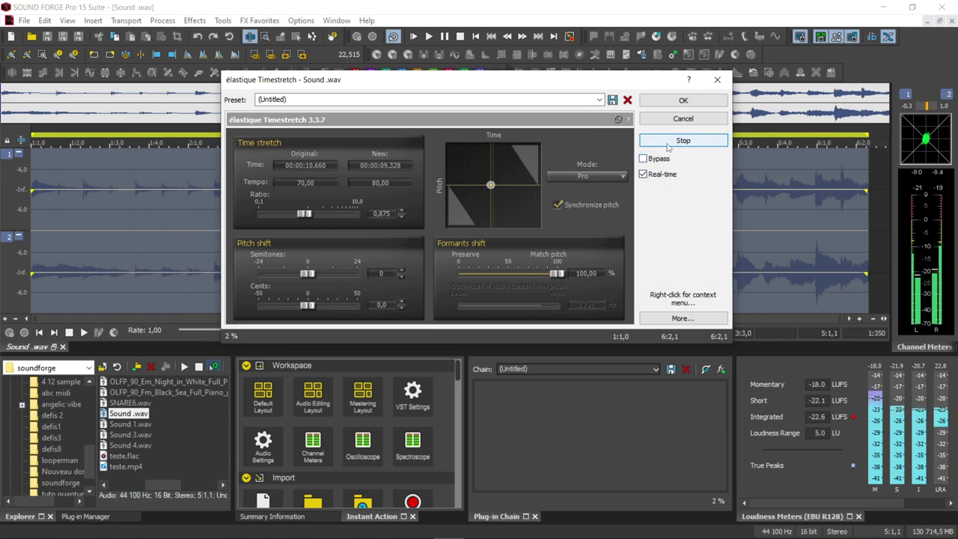
left_click(670, 144)
- Set the new tempo to 60, turn off real-time processing and preview the slower audio
left_click(399, 181)
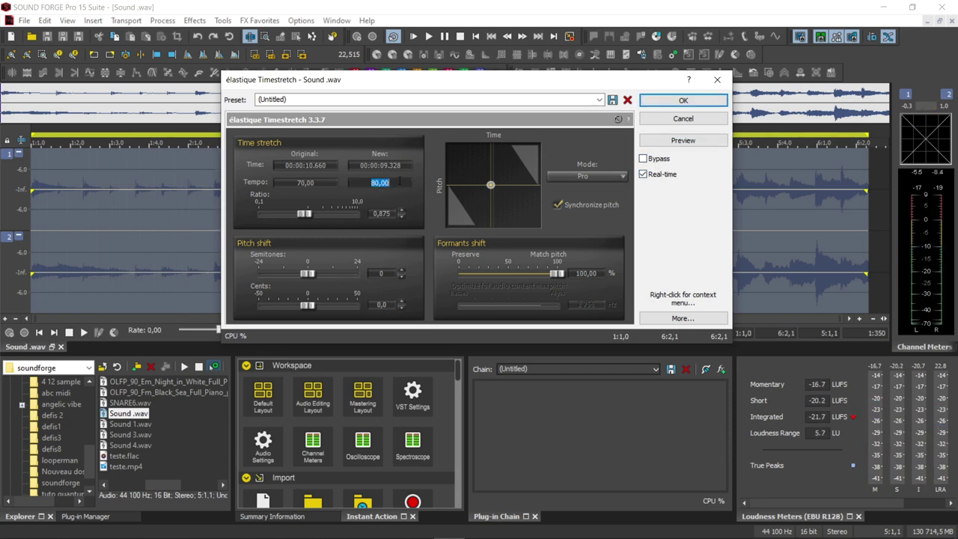
type("60")
left_click(643, 173)
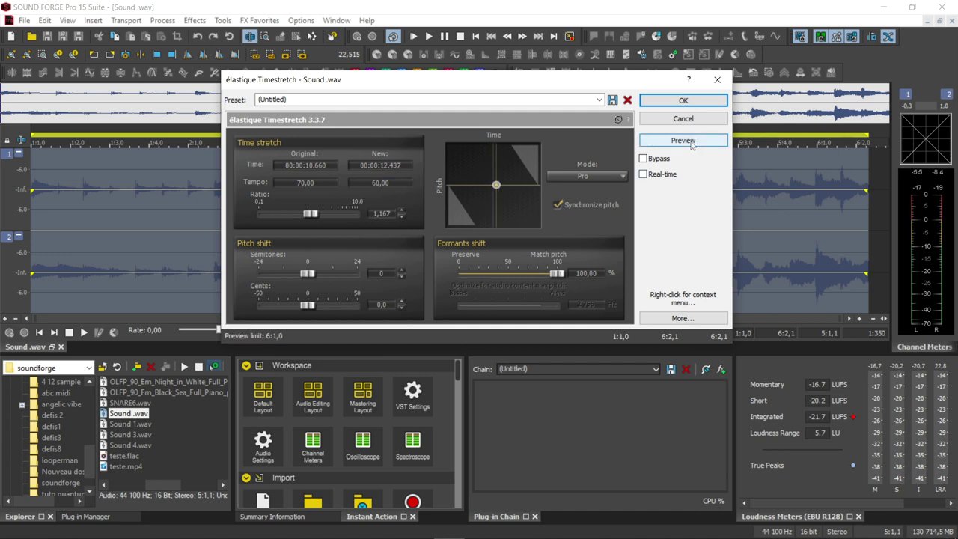
left_click(692, 144)
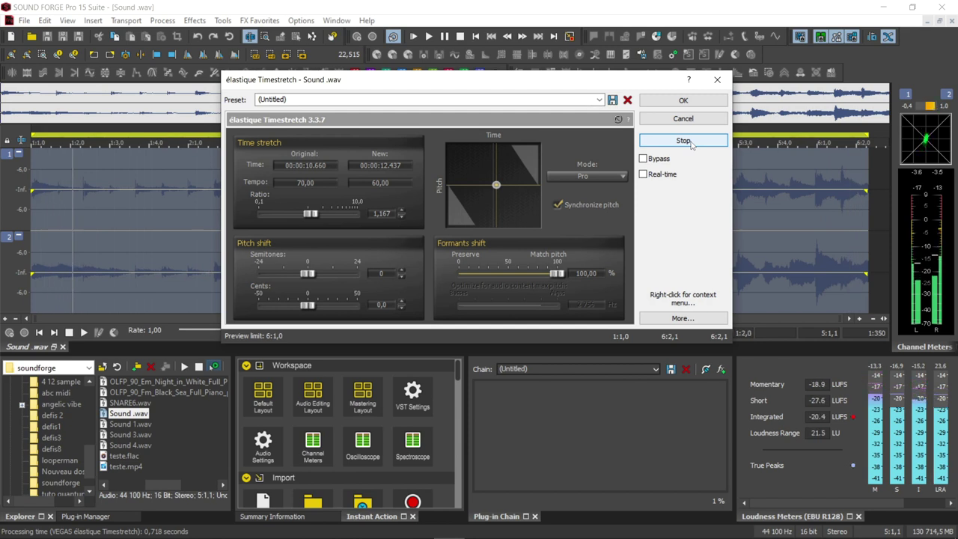
left_click(691, 144)
- Set the new tempo back to 70 and apply the time stretch
left_click(391, 181)
type("7")
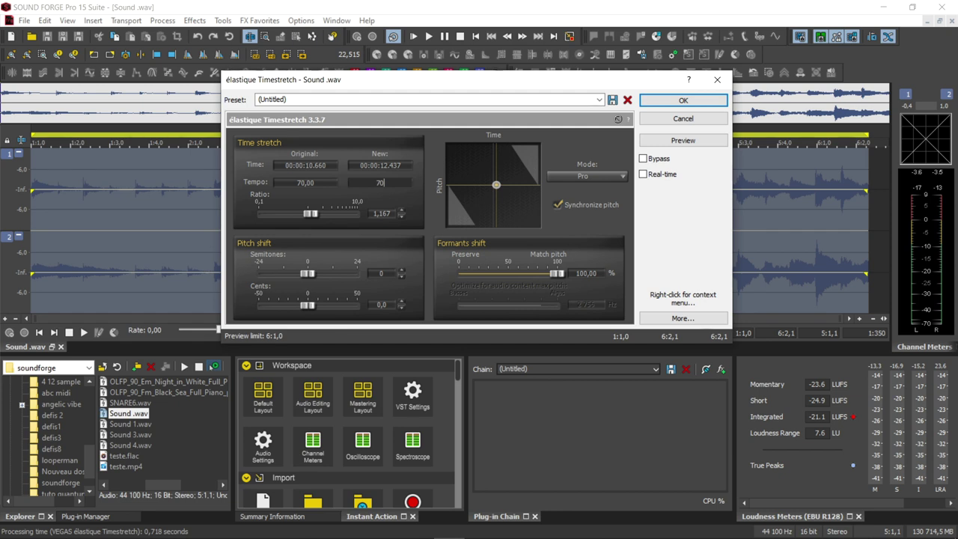
type("0")
key("Return")
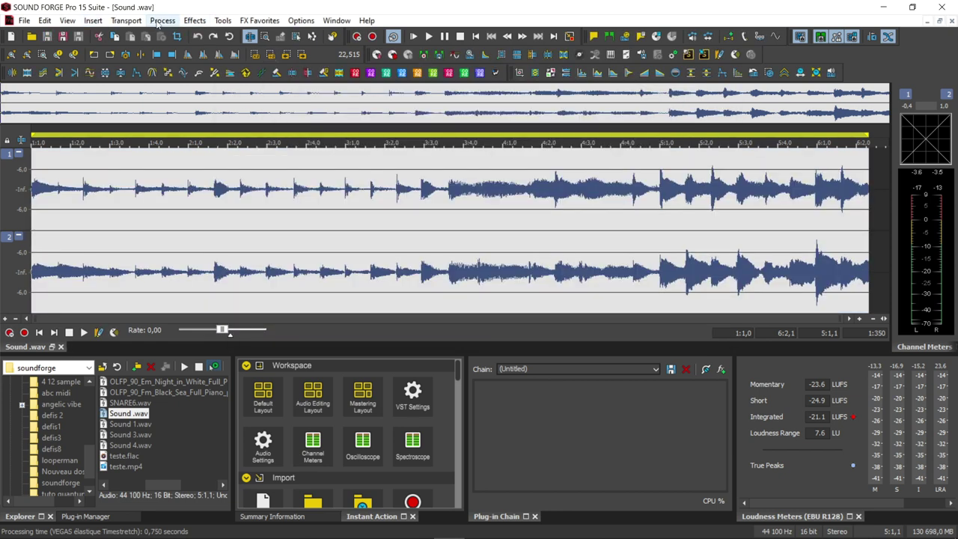
- Reopen élastique Timestretch and preview the sound with pitch shifts of -12, -6 and -24 semitones
left_click(162, 21)
mouse_move(224, 208)
left_click(340, 221)
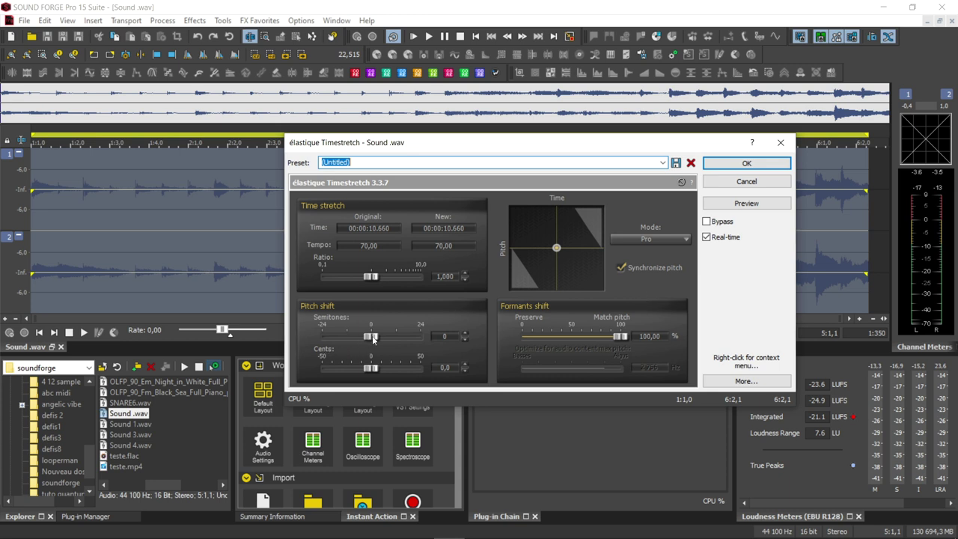
left_click_drag(373, 337, 350, 339)
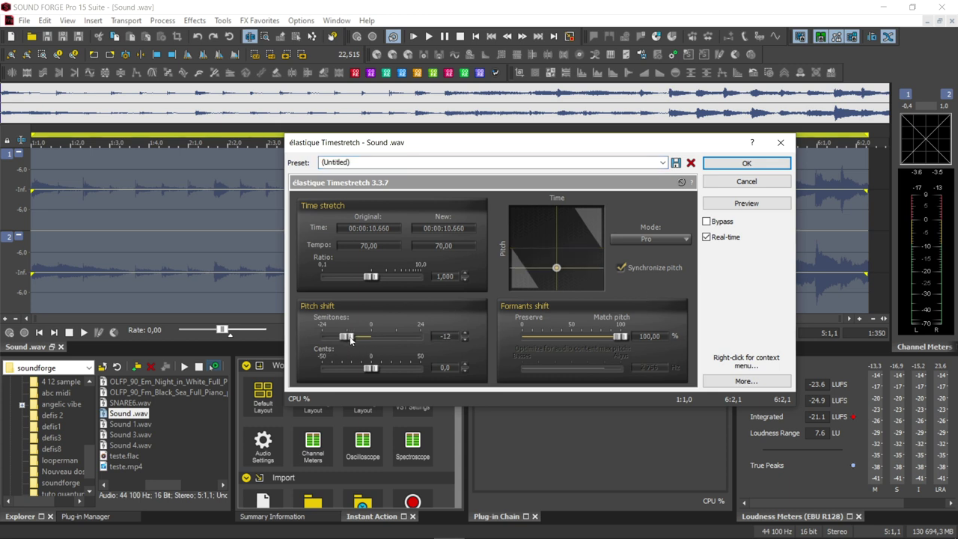
left_click(749, 205)
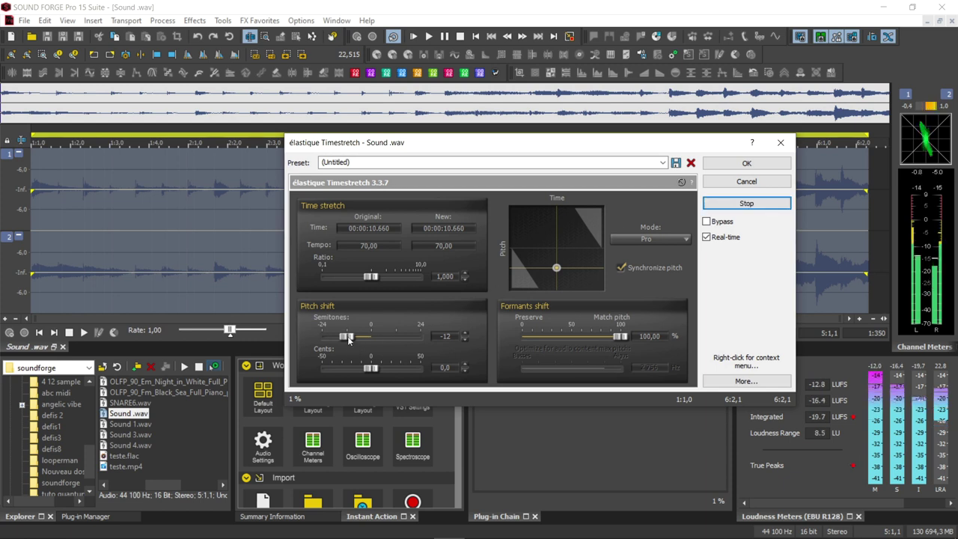
left_click_drag(348, 338, 360, 338)
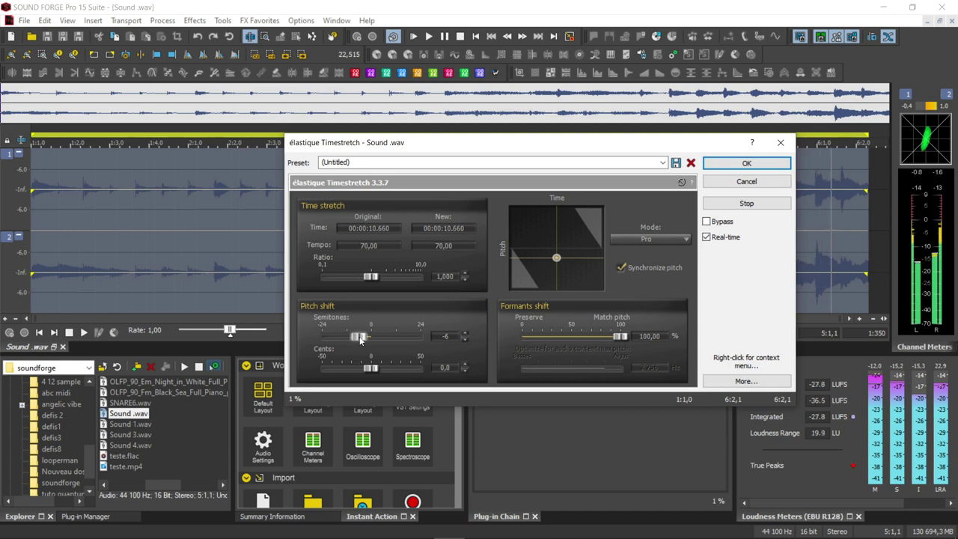
left_click_drag(360, 337, 321, 339)
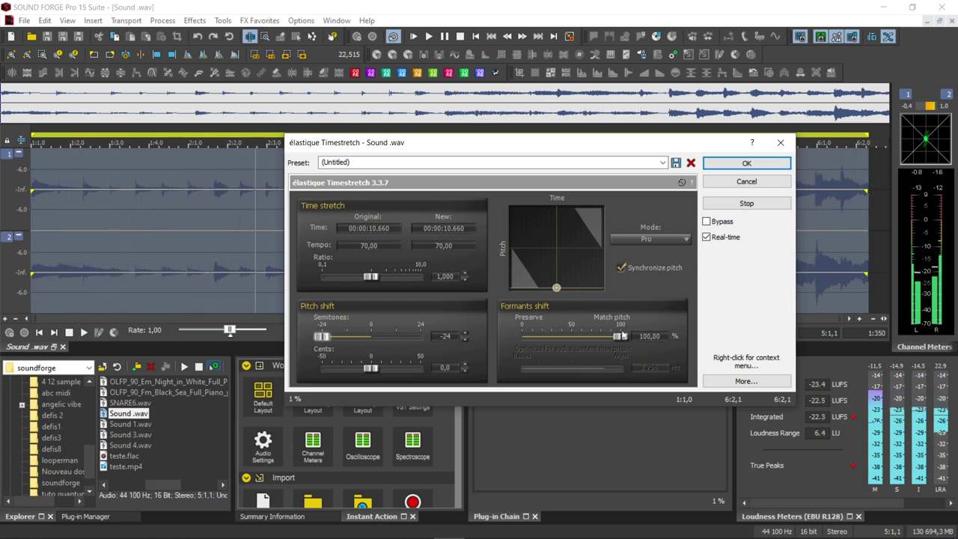
- Try a formants shift of 51% during the preview, then return it to 100%
left_click_drag(621, 338, 574, 339)
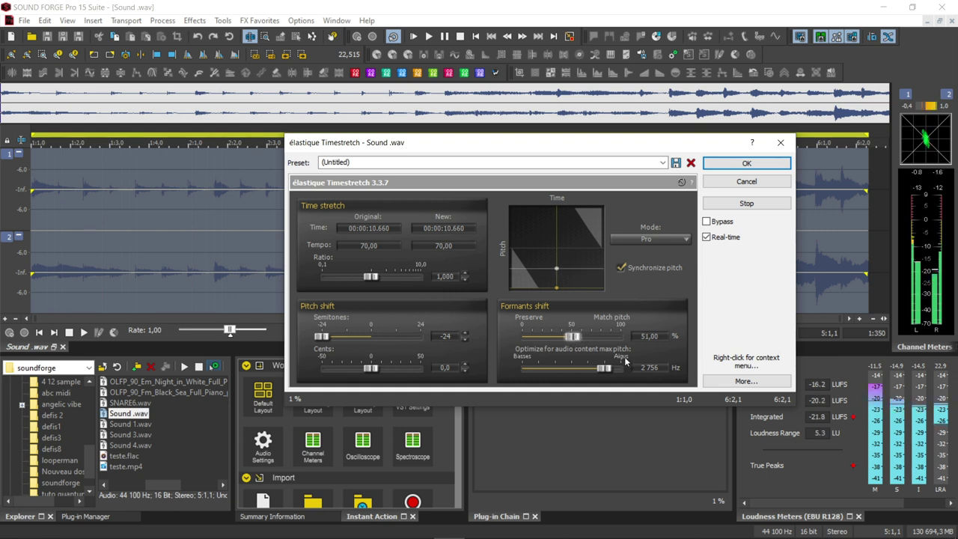
mouse_move(603, 374)
left_mouse_down()
mouse_move(627, 373)
mouse_move(539, 373)
mouse_move(603, 367)
left_mouse_up()
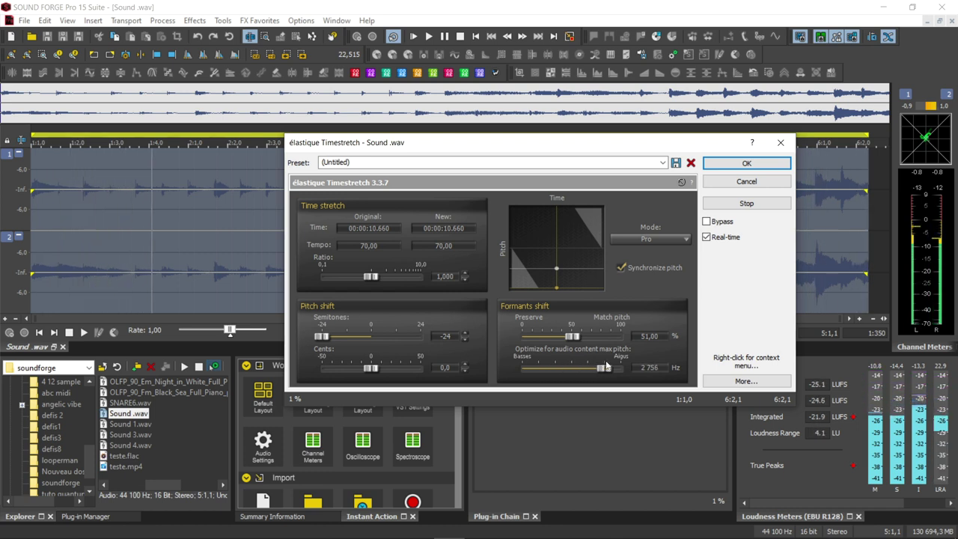
left_click_drag(573, 338, 637, 331)
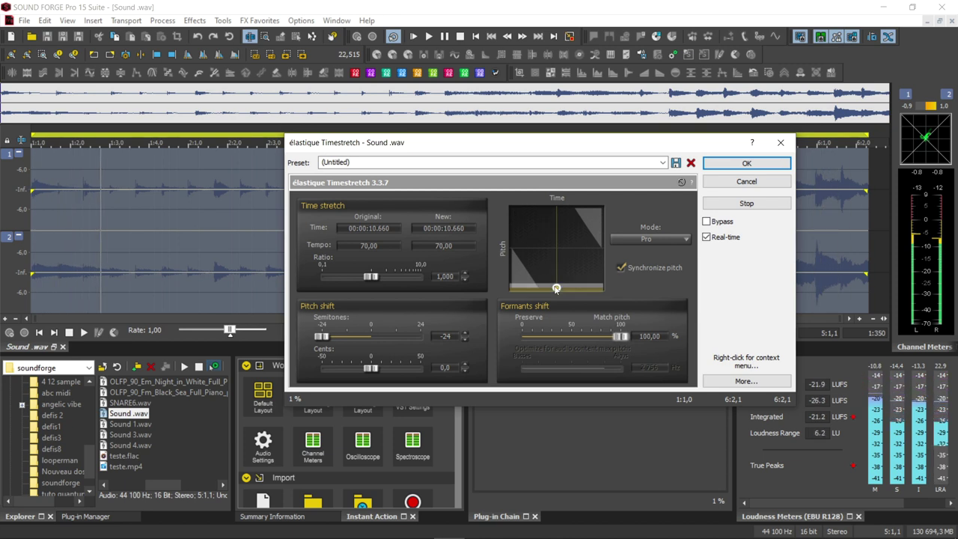
- Try several time and pitch combinations in the time/pitch grid, ending at a 0.660 ratio and 0 semitones, with cents reset to 0
left_click_drag(556, 288, 562, 249)
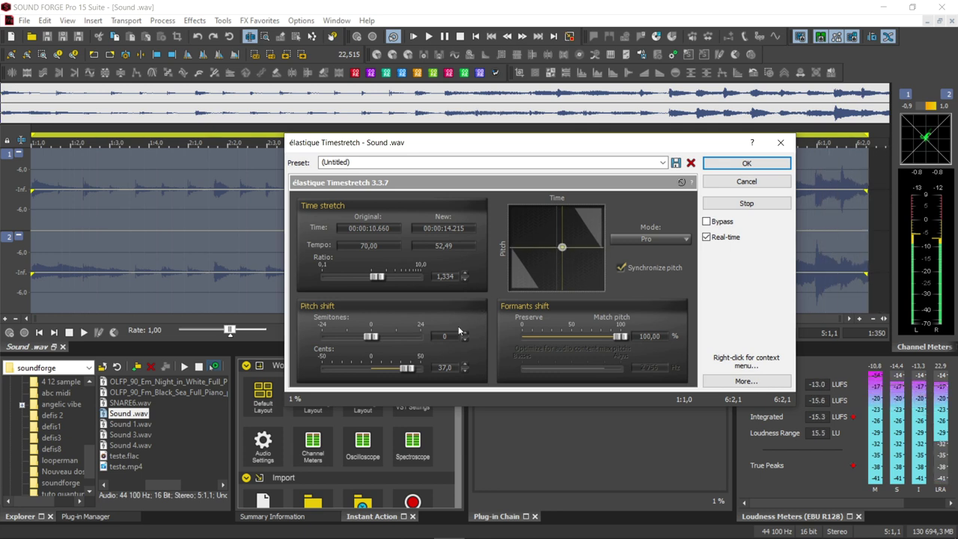
left_click_drag(407, 369, 371, 369)
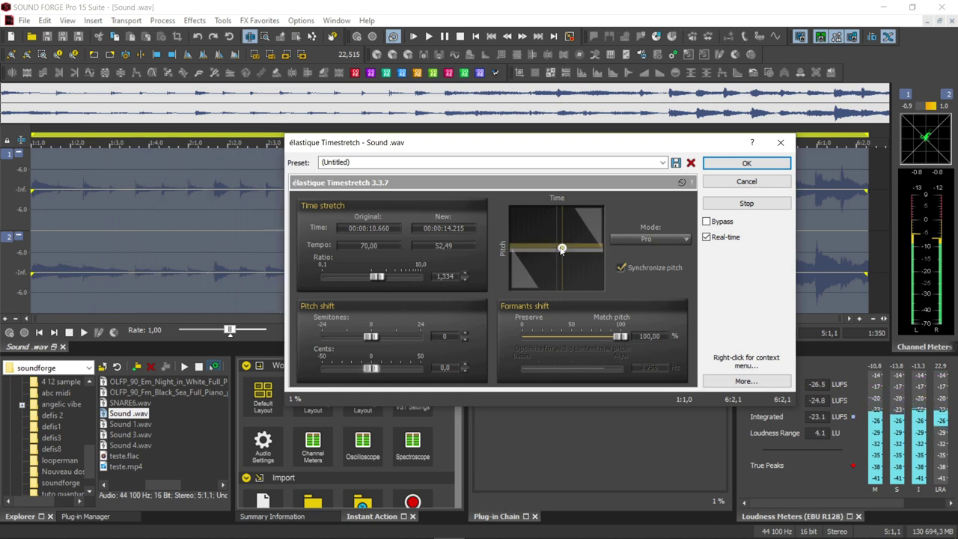
left_click_drag(562, 248, 541, 250)
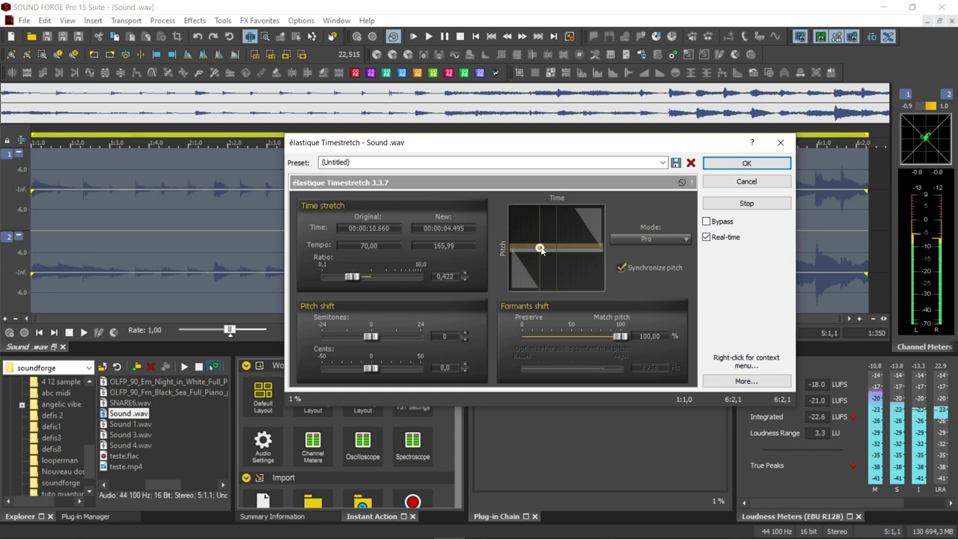
left_click_drag(541, 250, 545, 251)
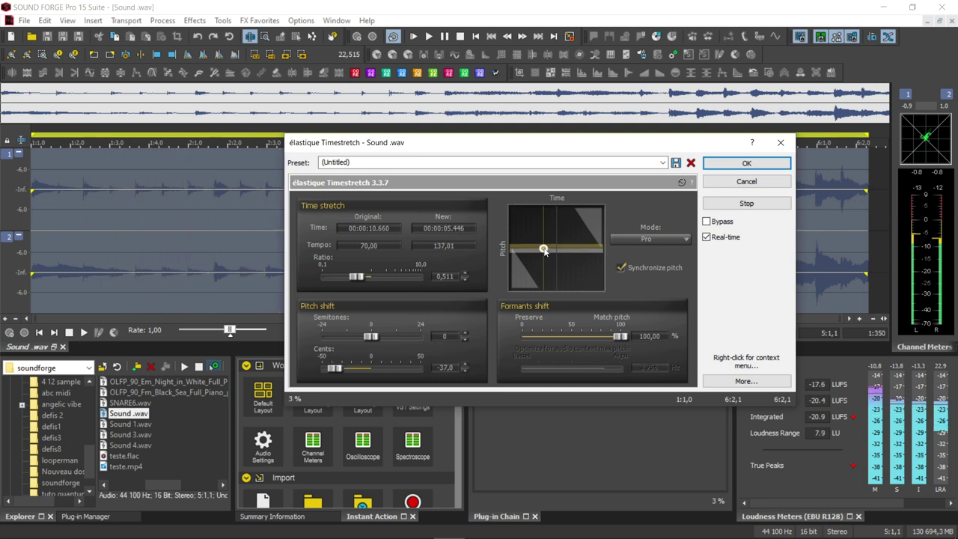
left_click_drag(544, 251, 548, 247)
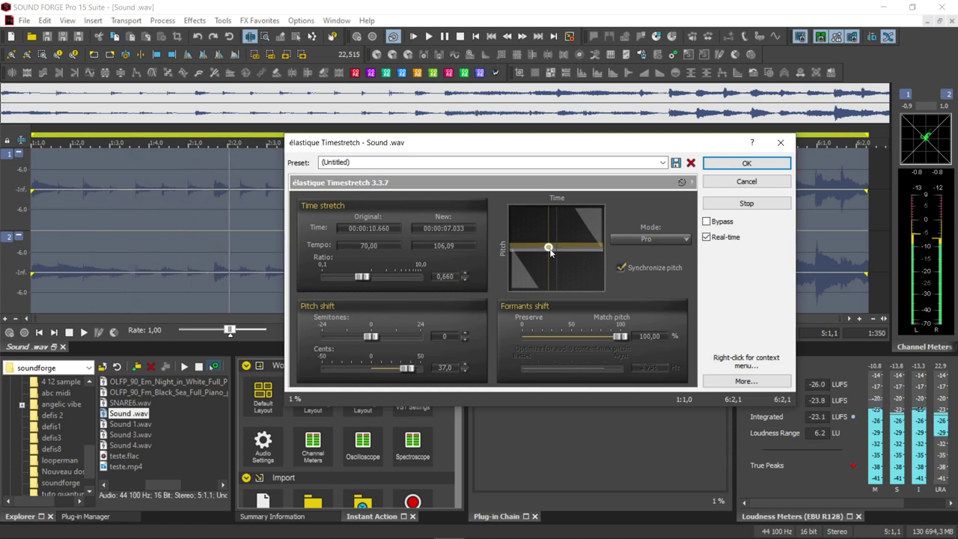
left_click_drag(410, 370, 379, 372)
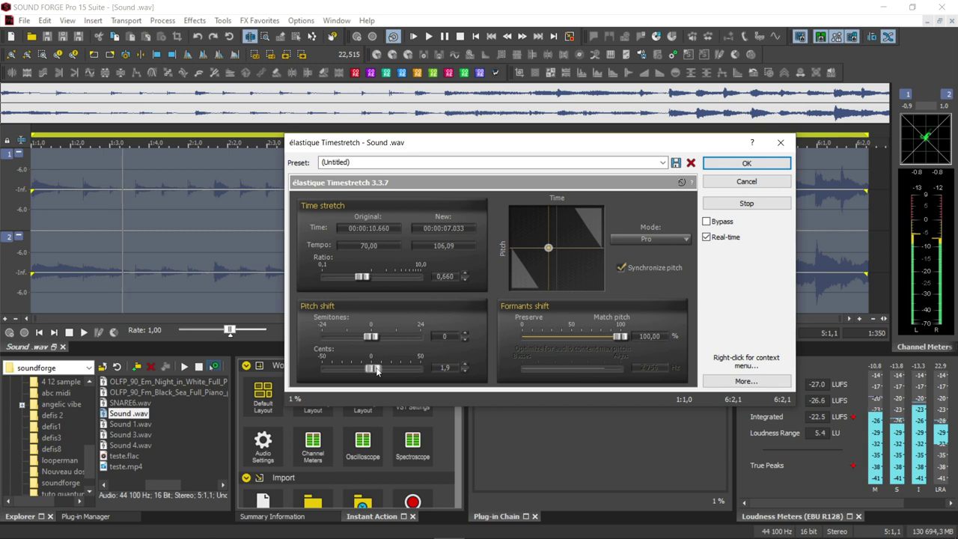
left_click_drag(377, 371, 372, 370)
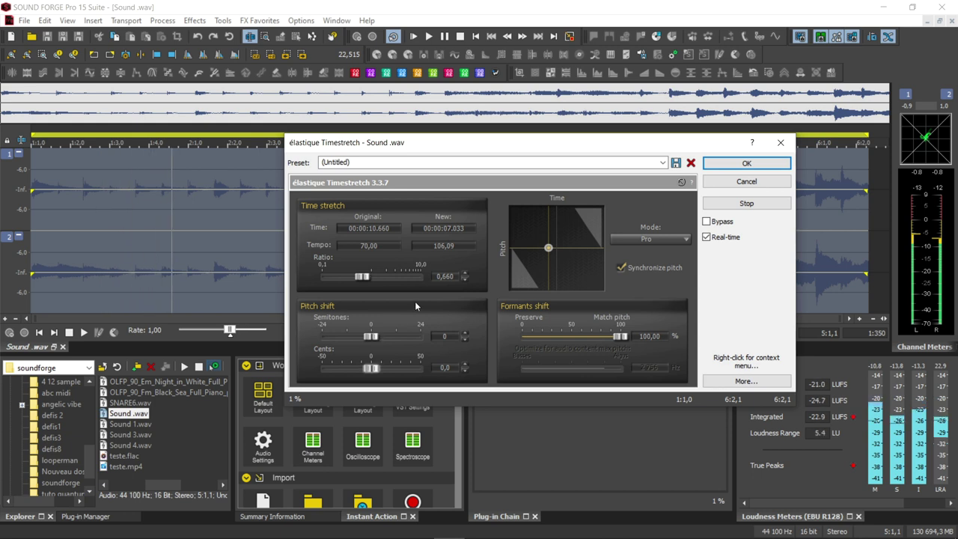
- Set the new tempo to 70 and try a pitch shift of -11 semitones before settling on -6
double_click(443, 246)
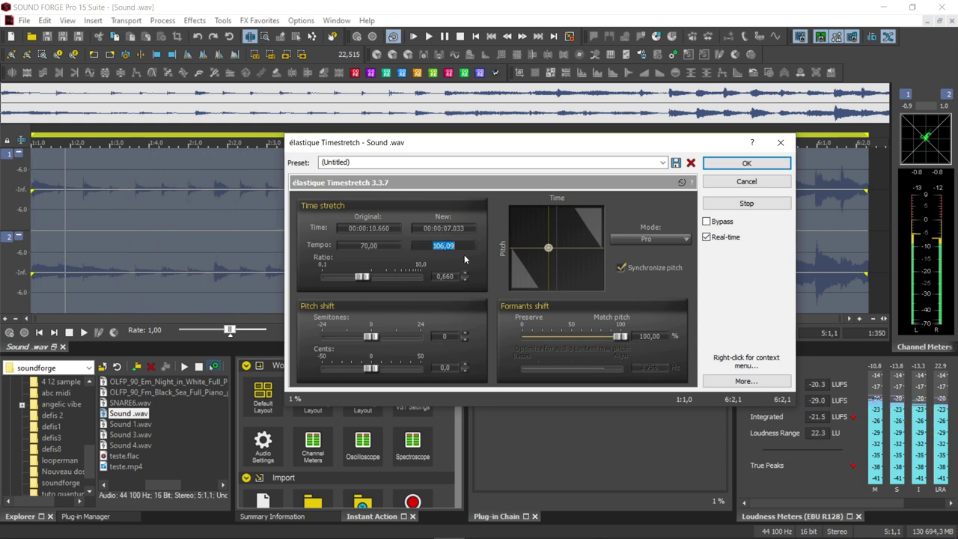
type("70")
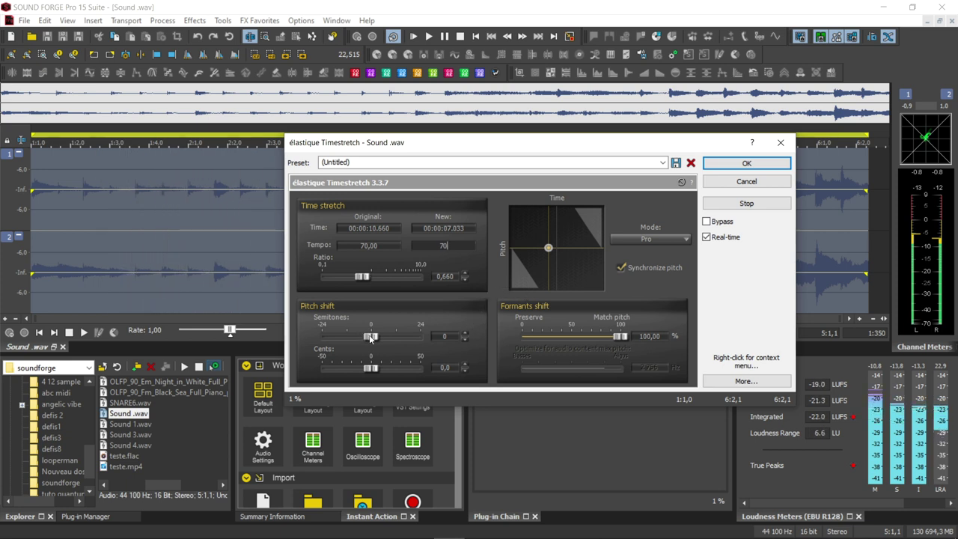
left_click_drag(371, 338, 349, 337)
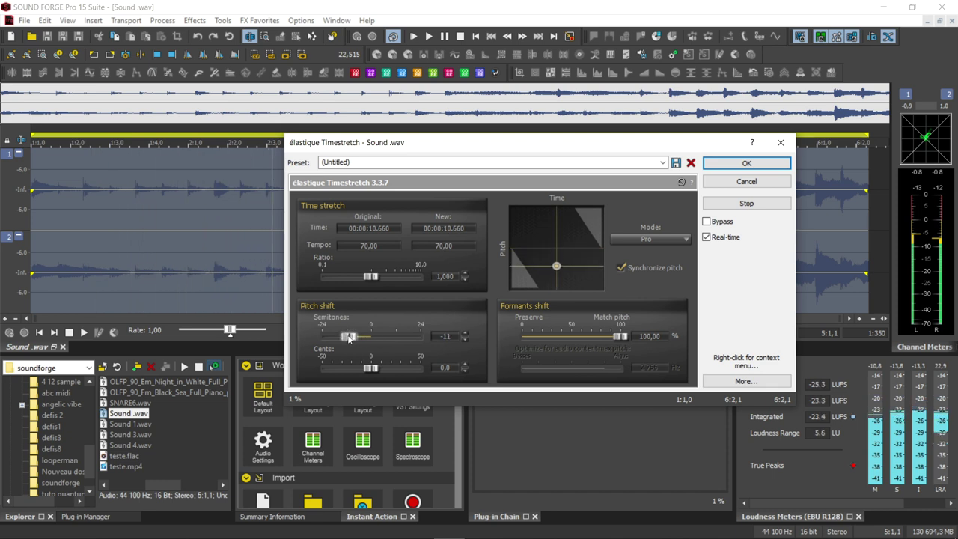
left_click_drag(346, 339, 359, 339)
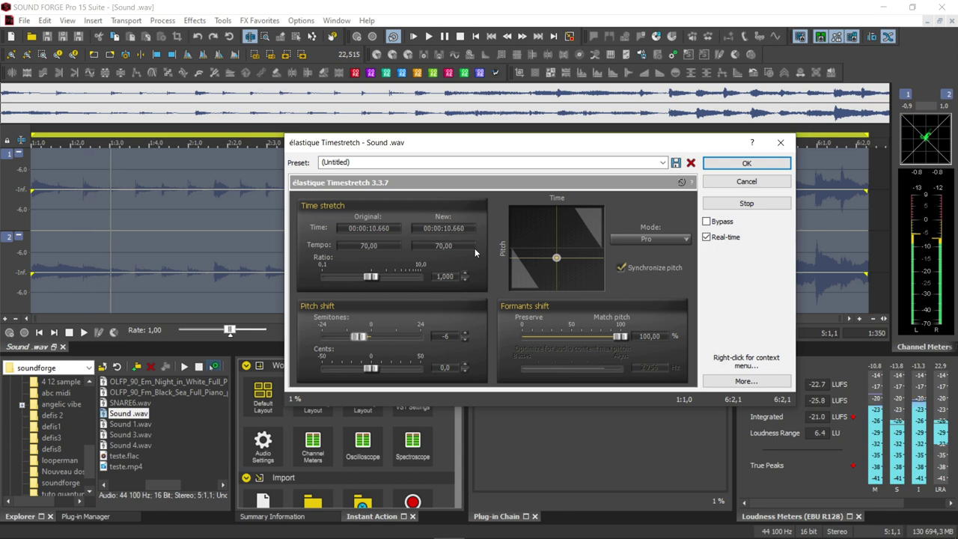
- Apply the -6 semitone pitch shift and compare the processed sound with the original by undoing and redoing during playback
left_click(748, 165)
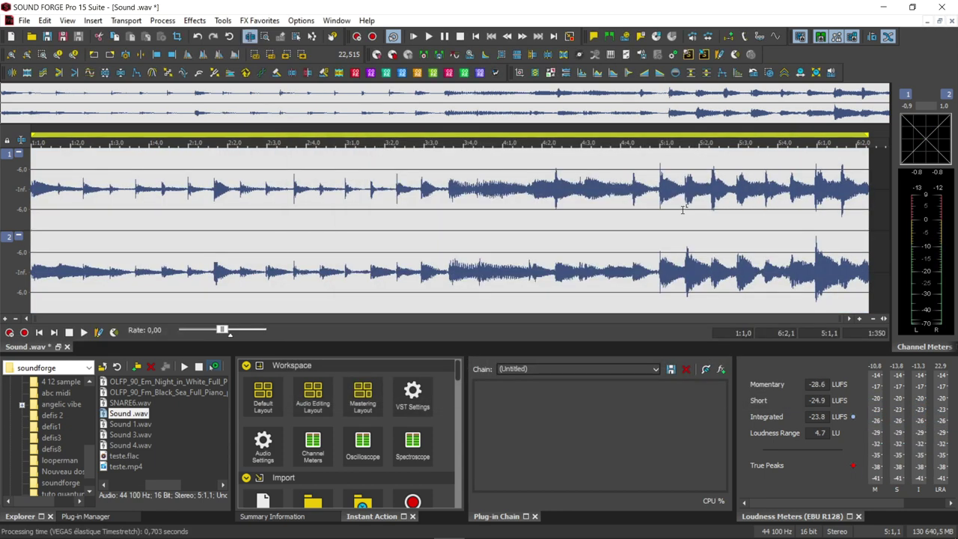
key("space")
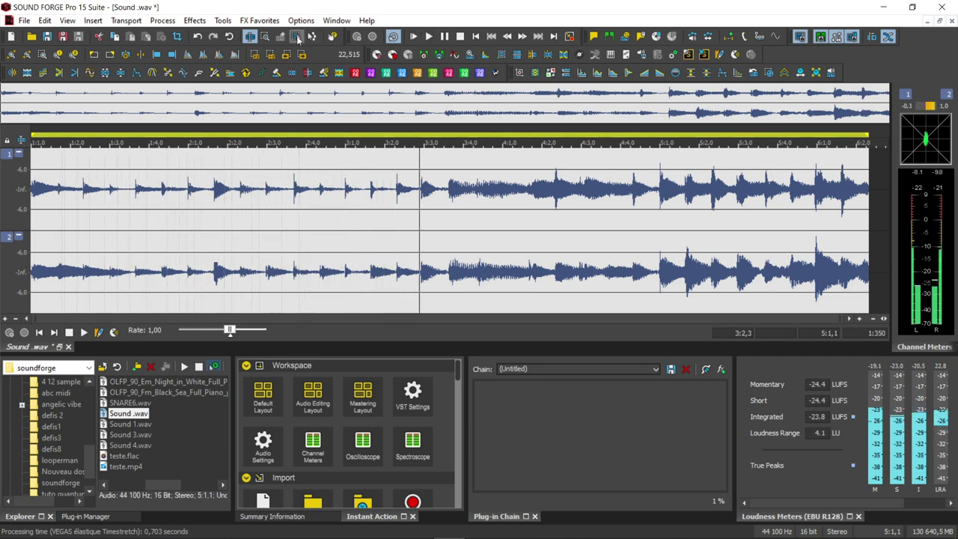
left_click(197, 38)
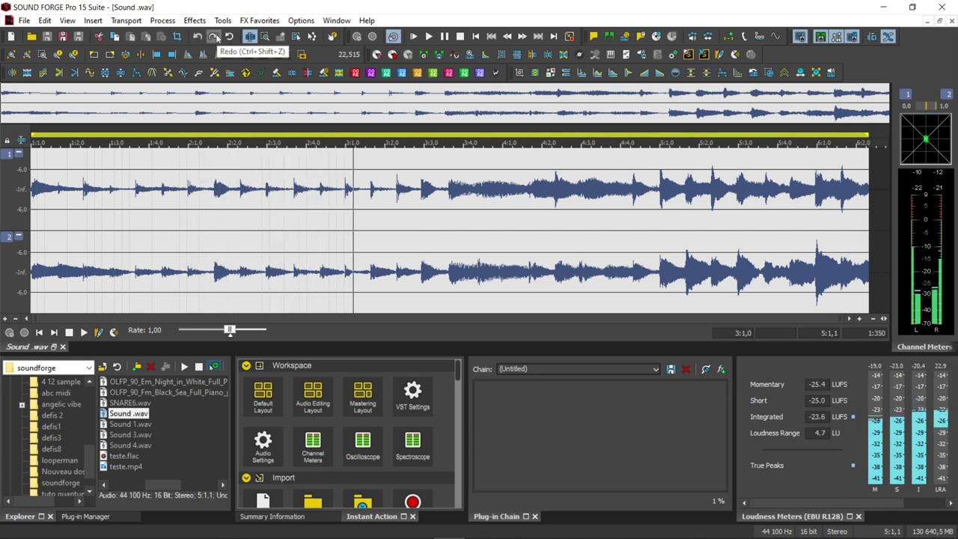
left_click(216, 38)
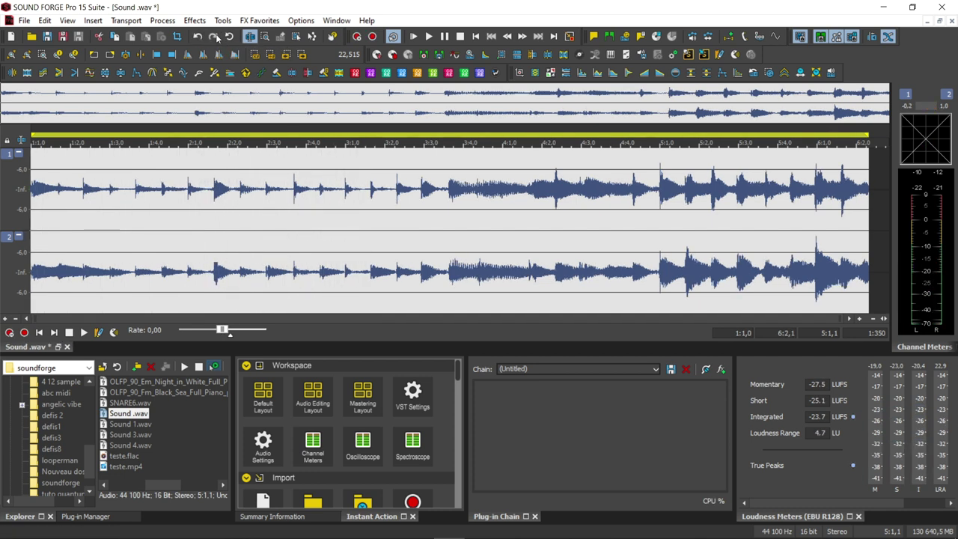
key("space")
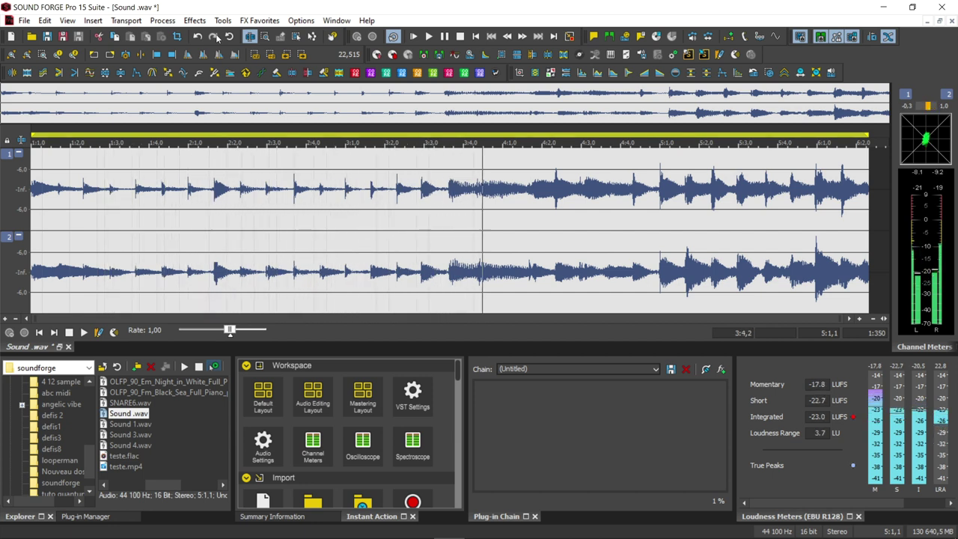
key("space")
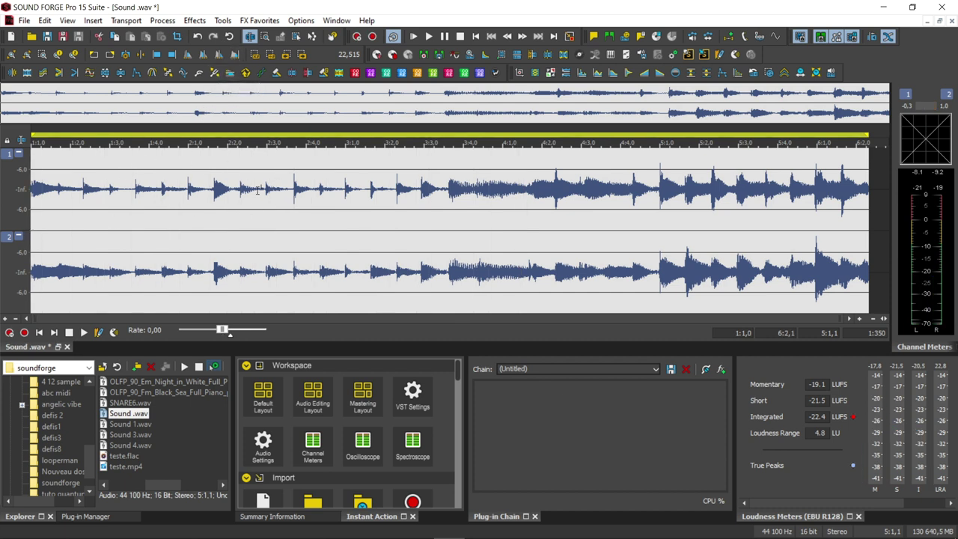
- Examine the processing modes in élastique Timestretch, keep Pro, and close the dialog without applying anything
left_click(164, 22)
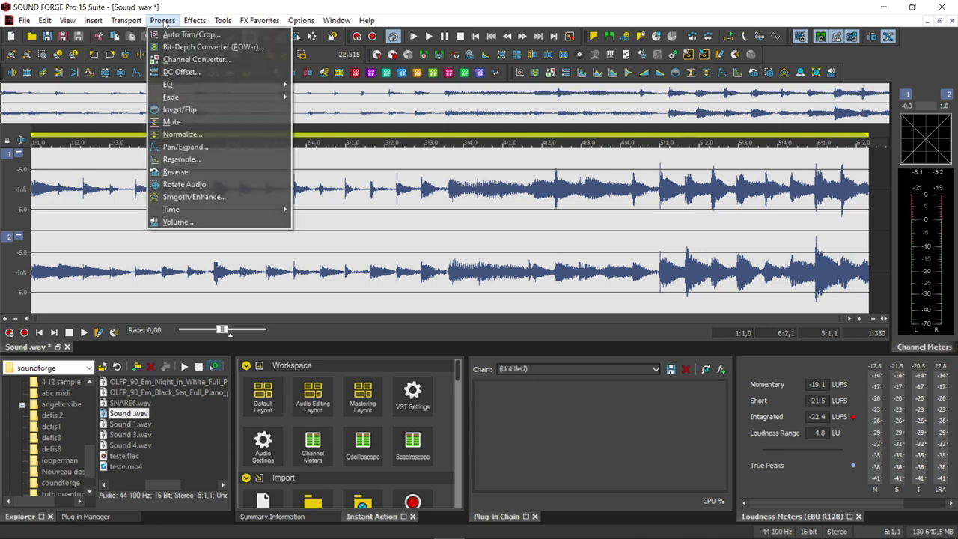
mouse_move(184, 211)
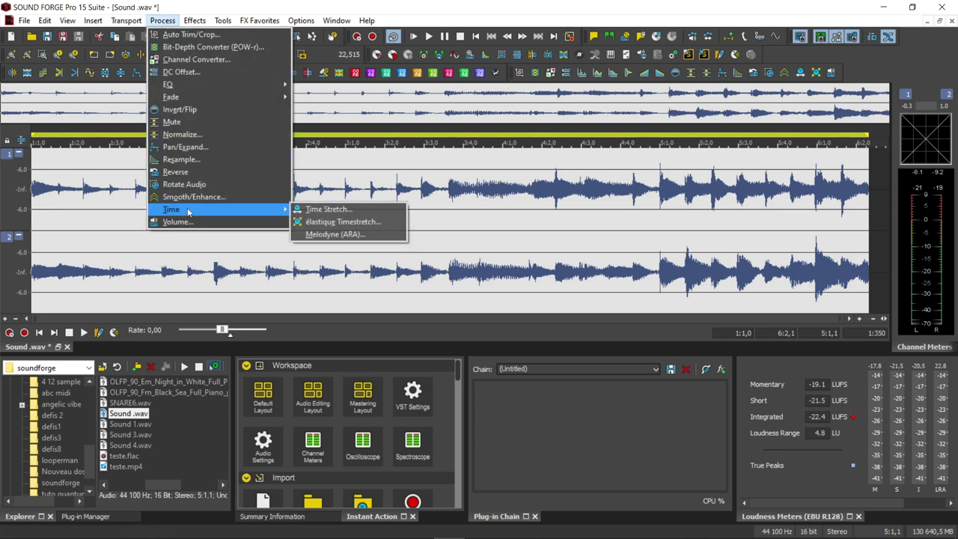
left_click(322, 221)
left_click(681, 238)
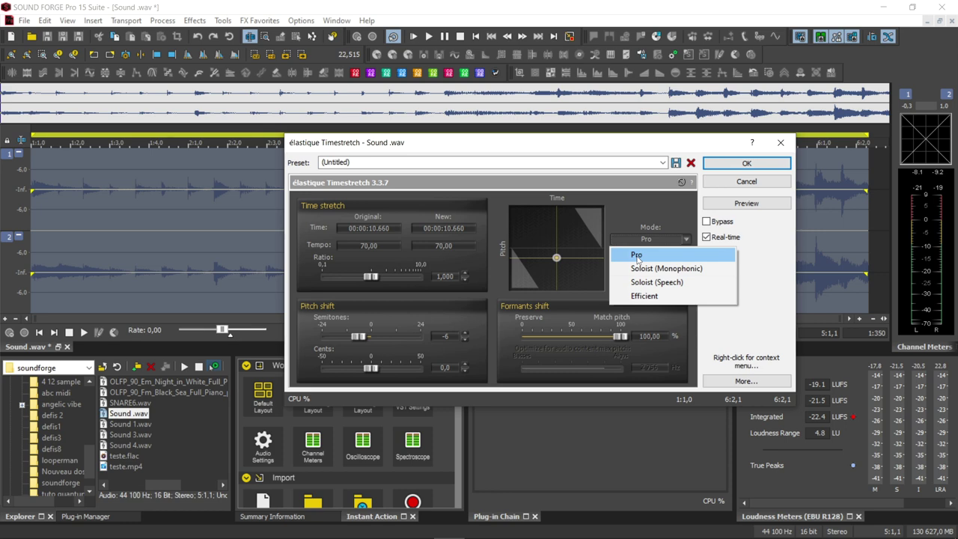
left_click(636, 255)
key("Escape")
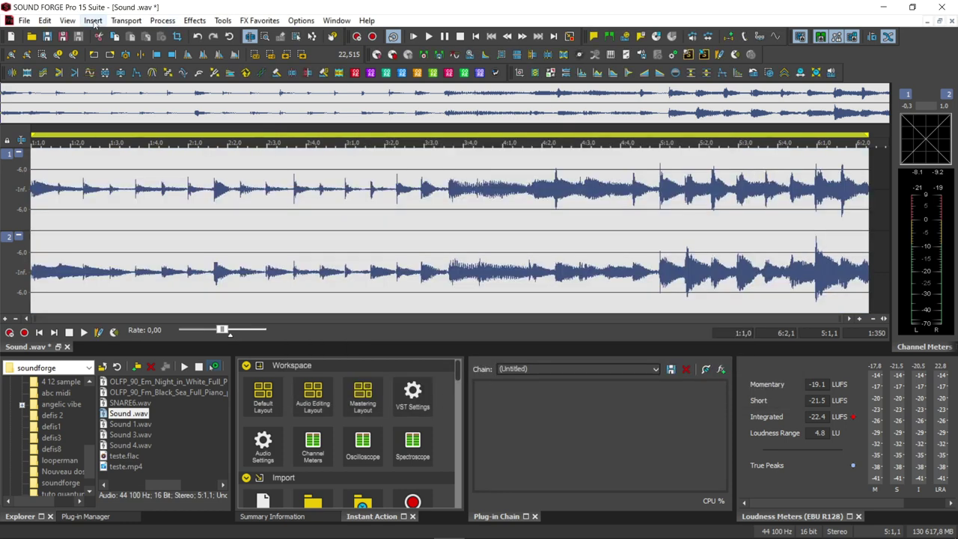
- Open the sound in Melodyne (ARA) and enlarge its editor window to show more of the notes
left_click(163, 20)
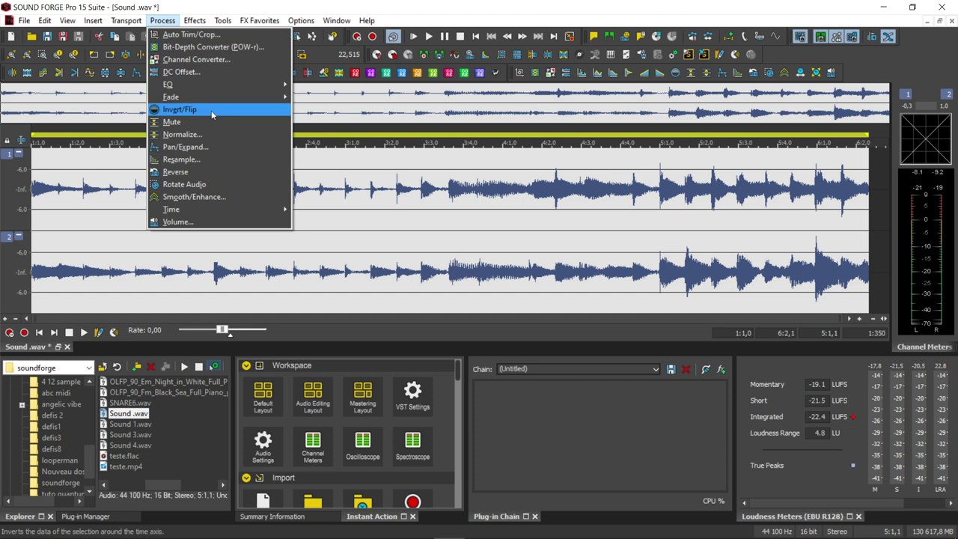
mouse_move(224, 208)
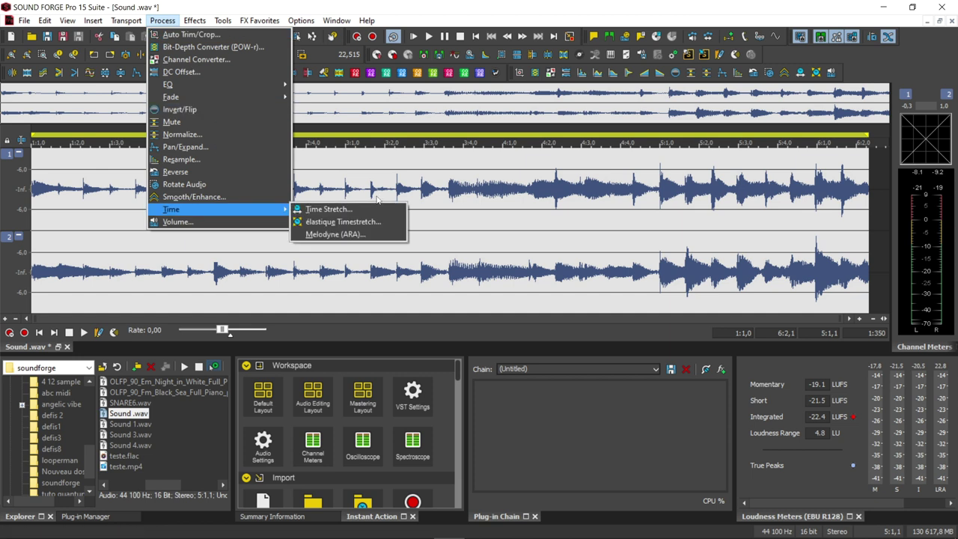
left_click(315, 235)
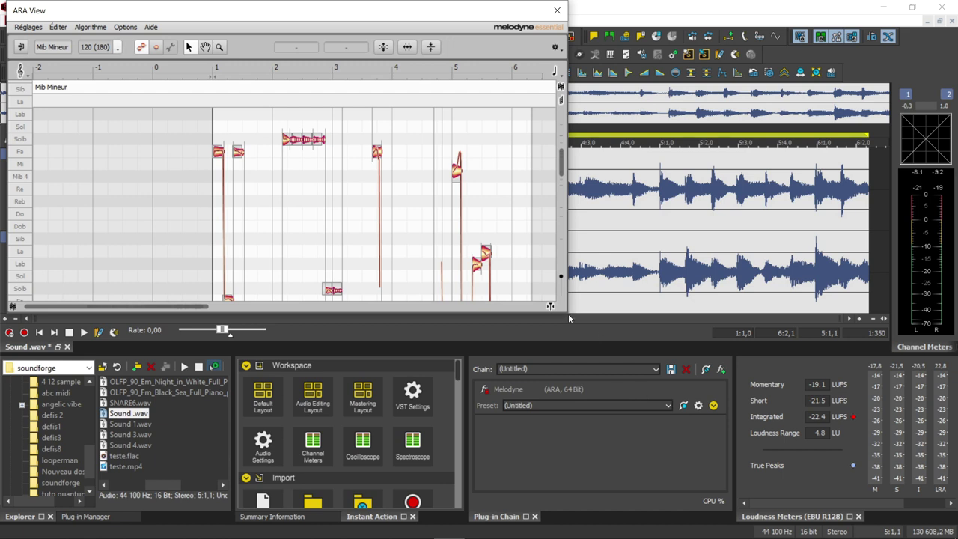
left_click_drag(567, 312, 649, 482)
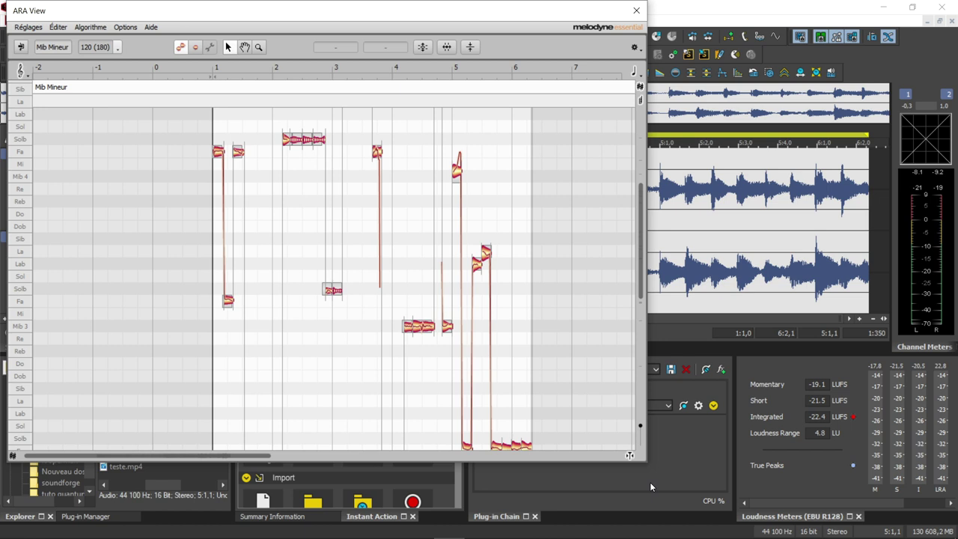
- Play the sound twice in the Melodyne editor while following the detected notes
key("space")
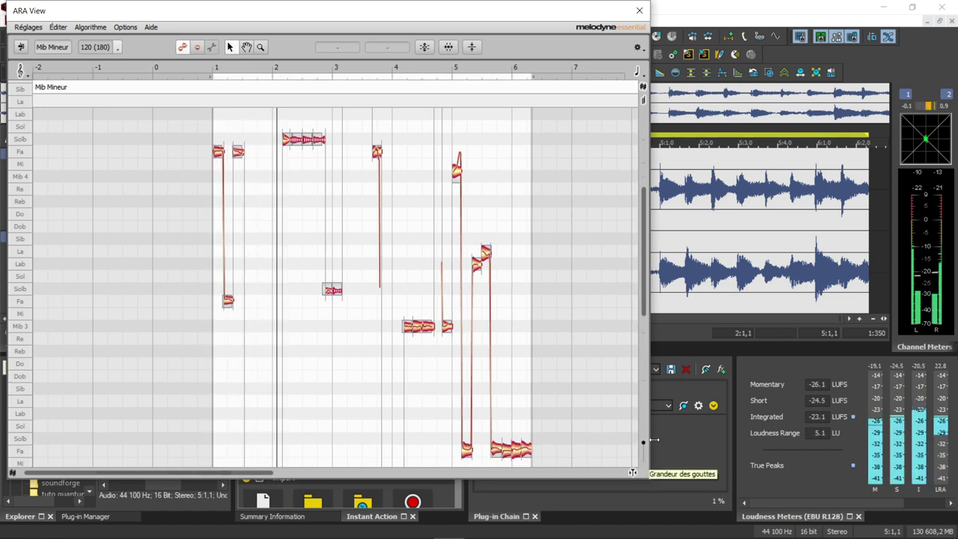
key("space")
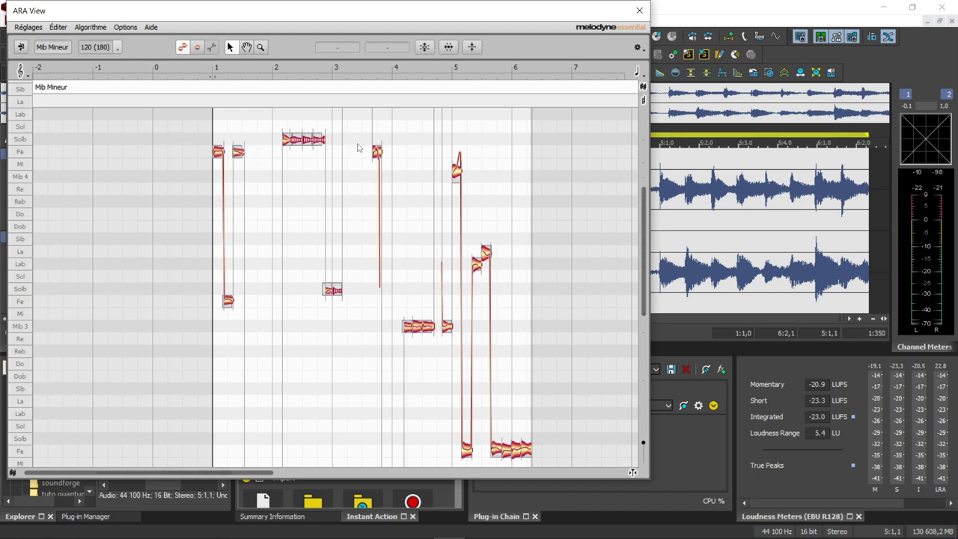
key("space")
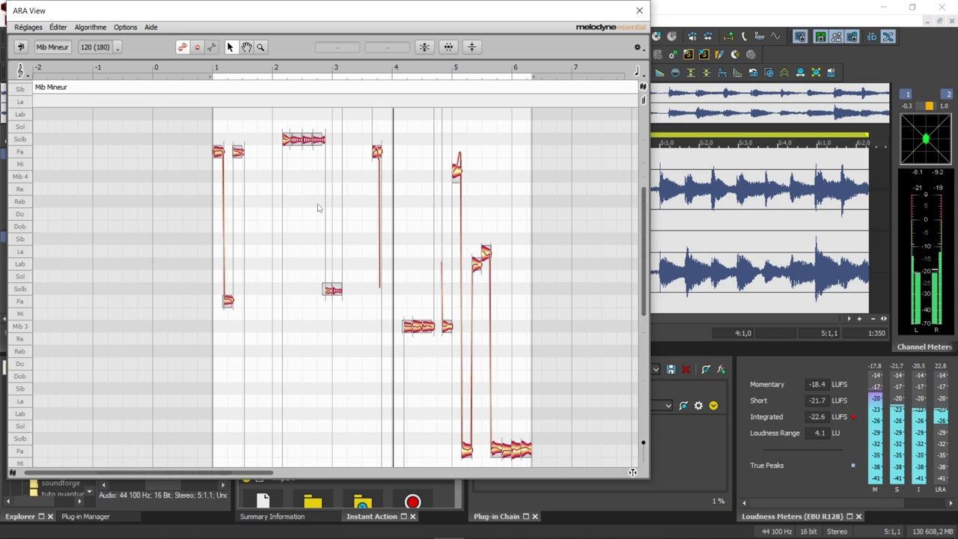
key("space")
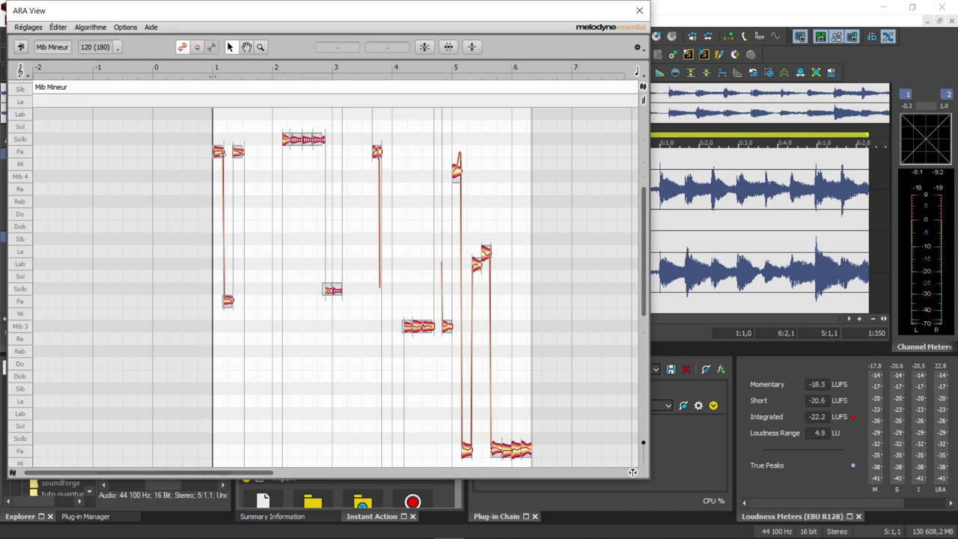
- Try the first note at Mib 4 and play it, returning the note to Fa 4 for another listen
left_click(217, 152)
left_click_drag(218, 153, 219, 174)
key("space")
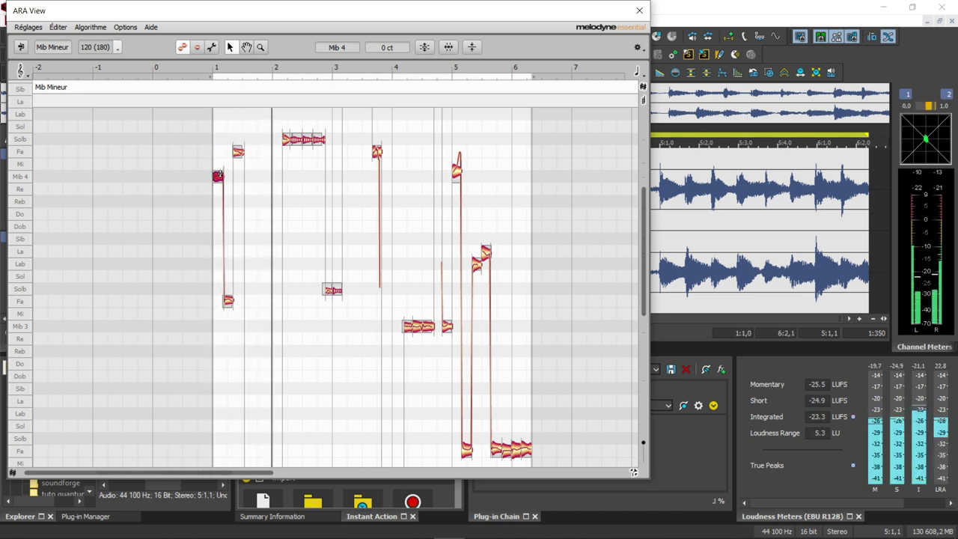
key("space")
left_click_drag(217, 178, 217, 153)
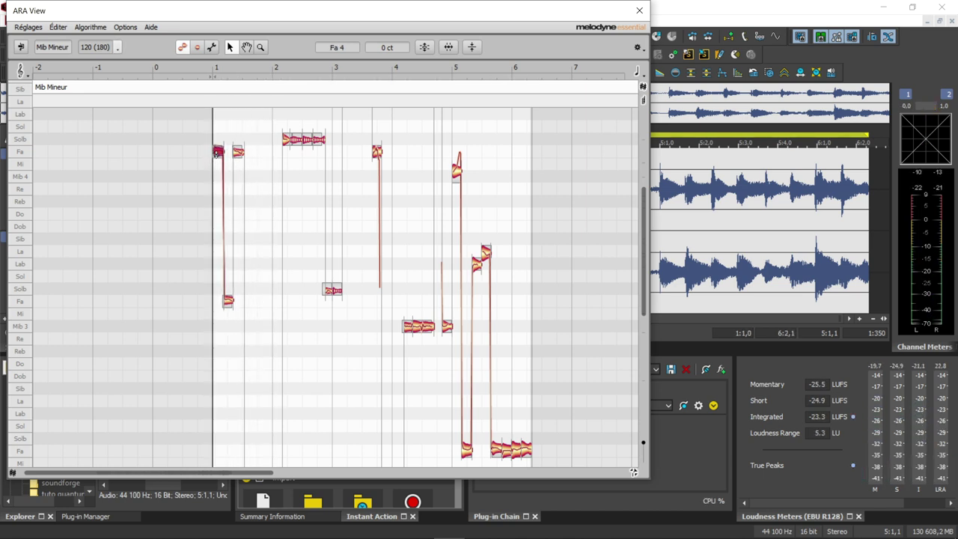
key("space")
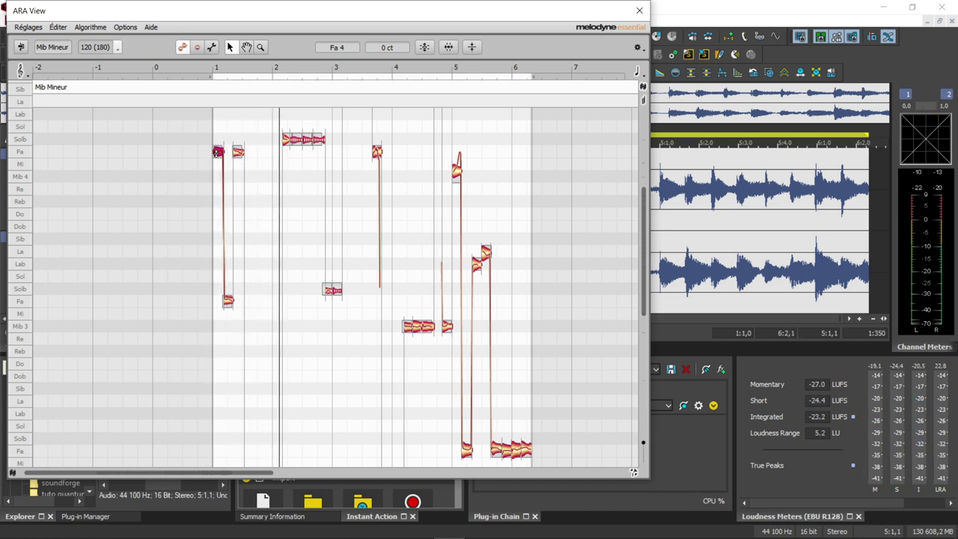
key("space")
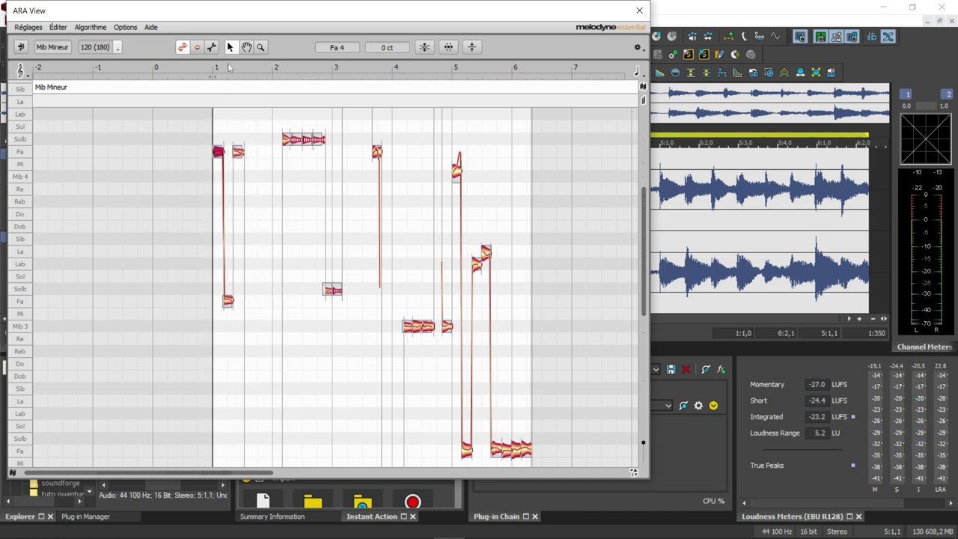
- Scroll the note editor with the hand tool and try lowering all the notes by one semitone
right_click(218, 154)
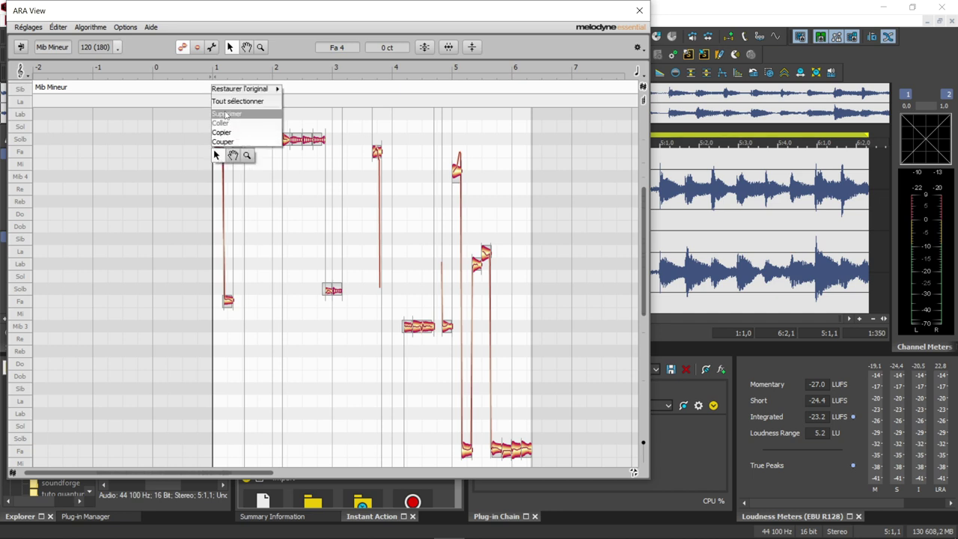
mouse_move(226, 89)
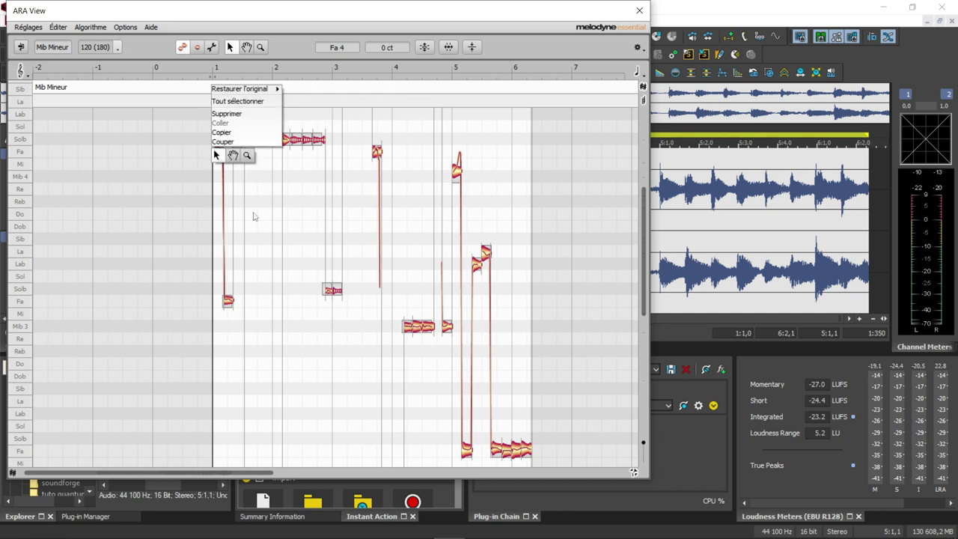
left_click(232, 155)
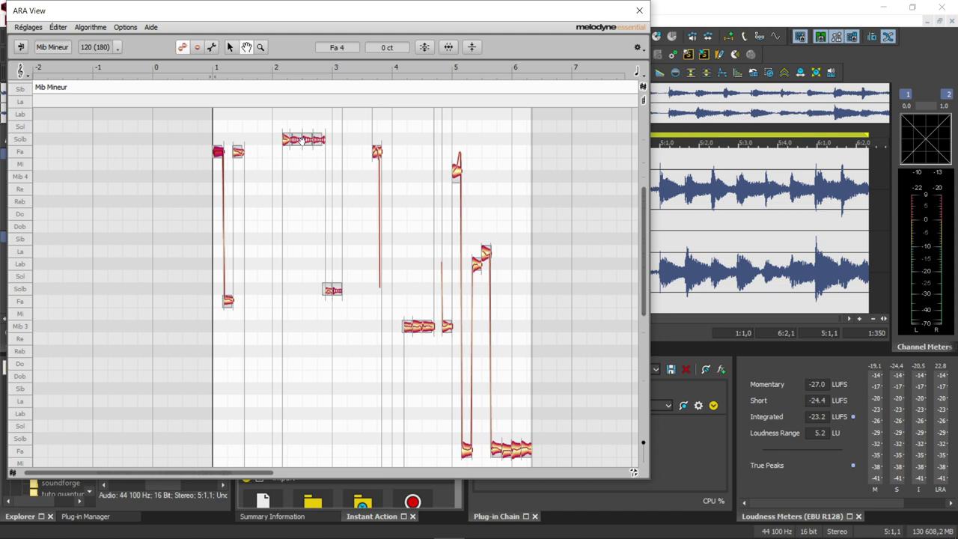
left_click_drag(302, 140, 228, 380)
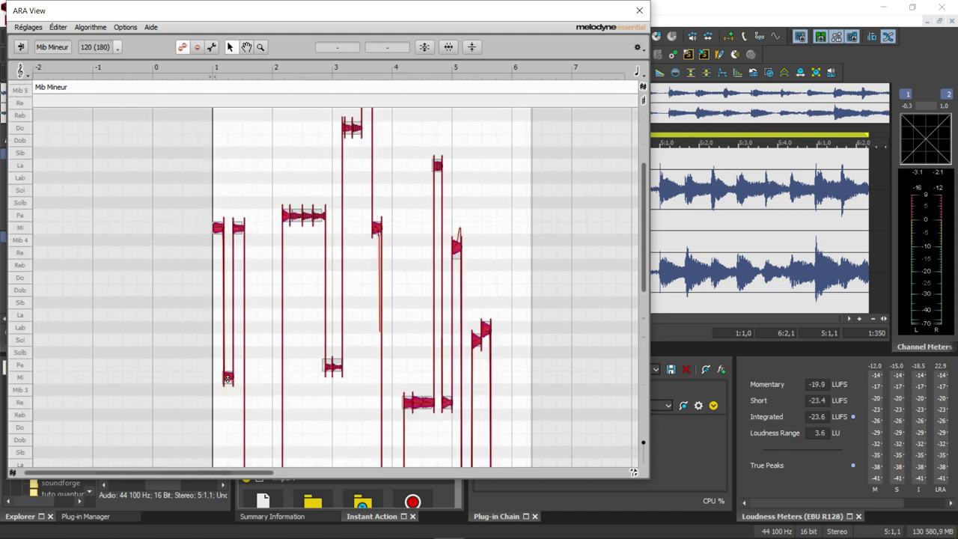
- Re-detect the notes with the Polyphonique (maintien) algorithm, play the sound, and close the Melodyne editor
left_click(89, 27)
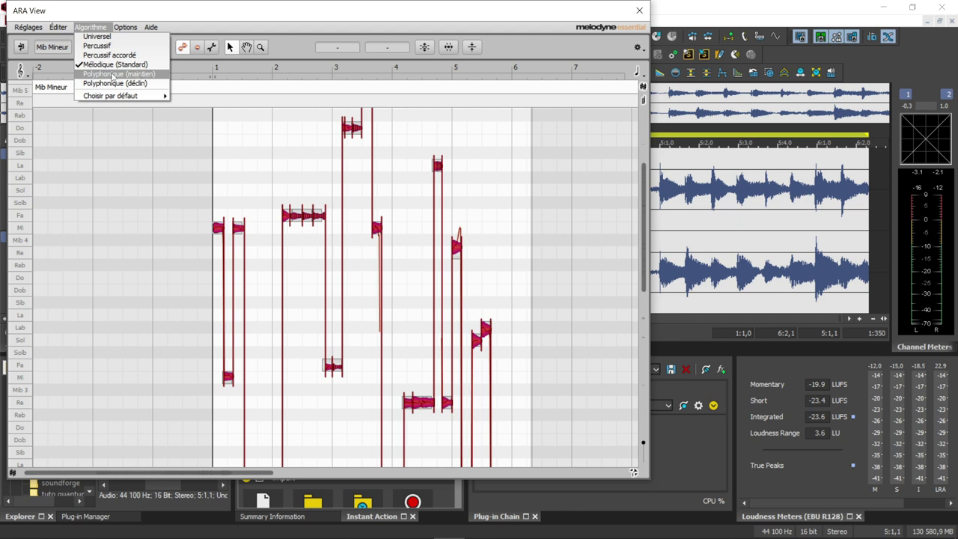
left_click(113, 75)
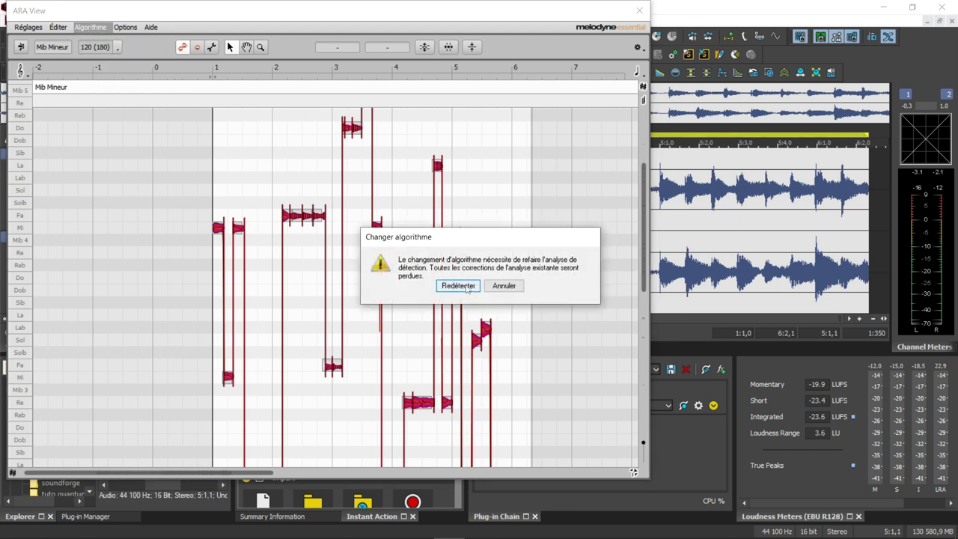
left_click(458, 285)
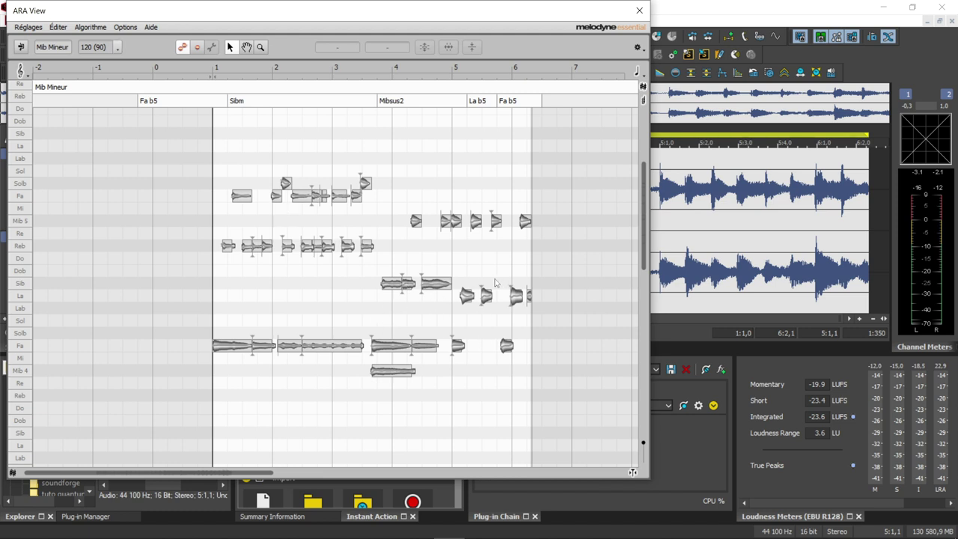
key("space")
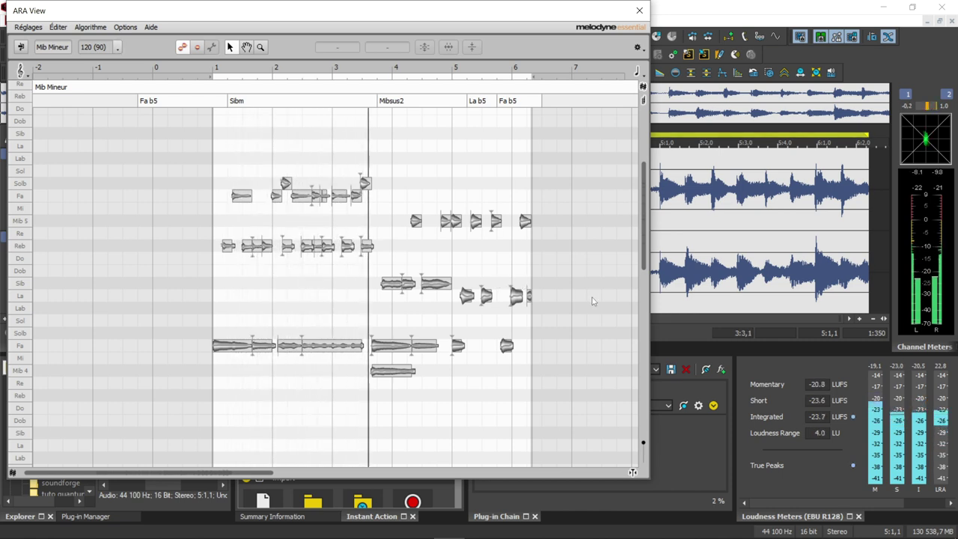
key("space")
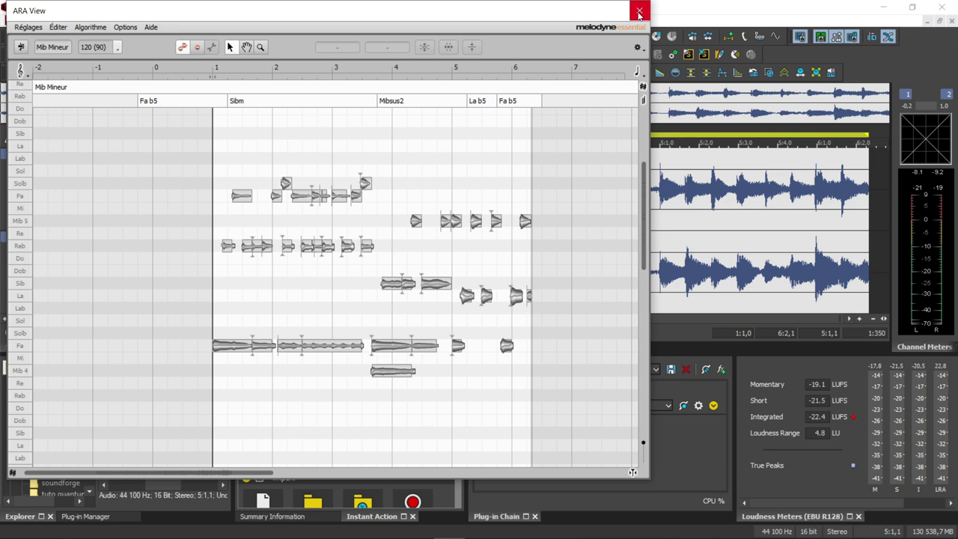
left_click(638, 11)
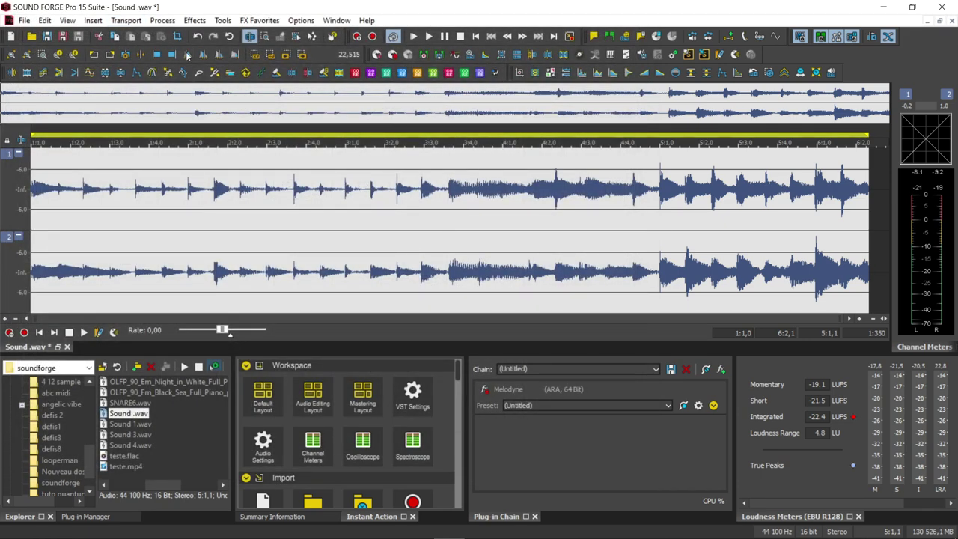
left_click(162, 20)
mouse_move(224, 209)
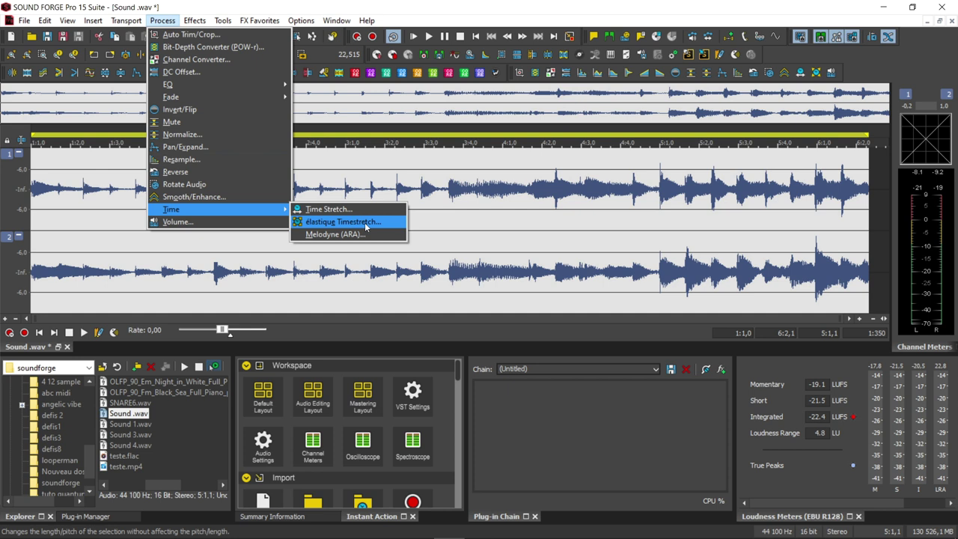
left_click(848, 256)
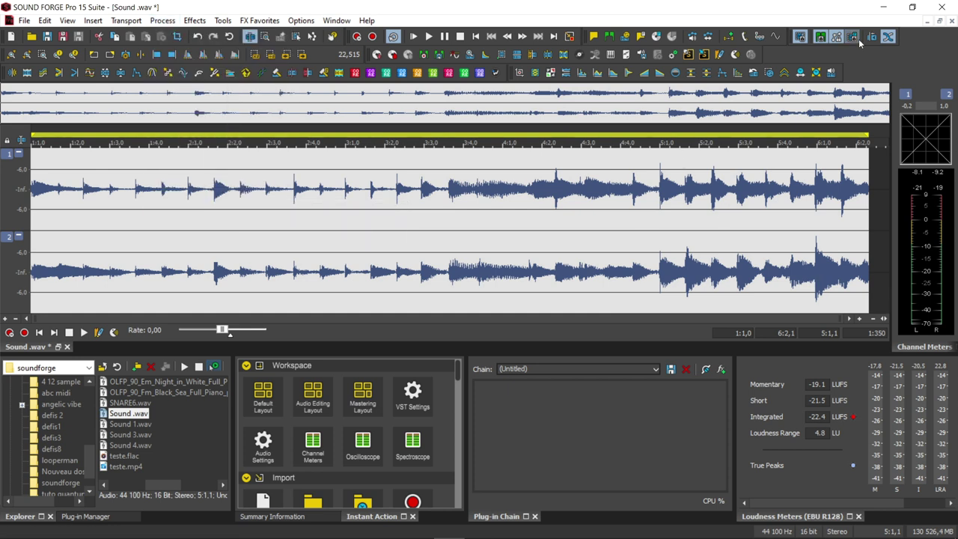
- Close Sound .wav without saving its changes
left_click(952, 22)
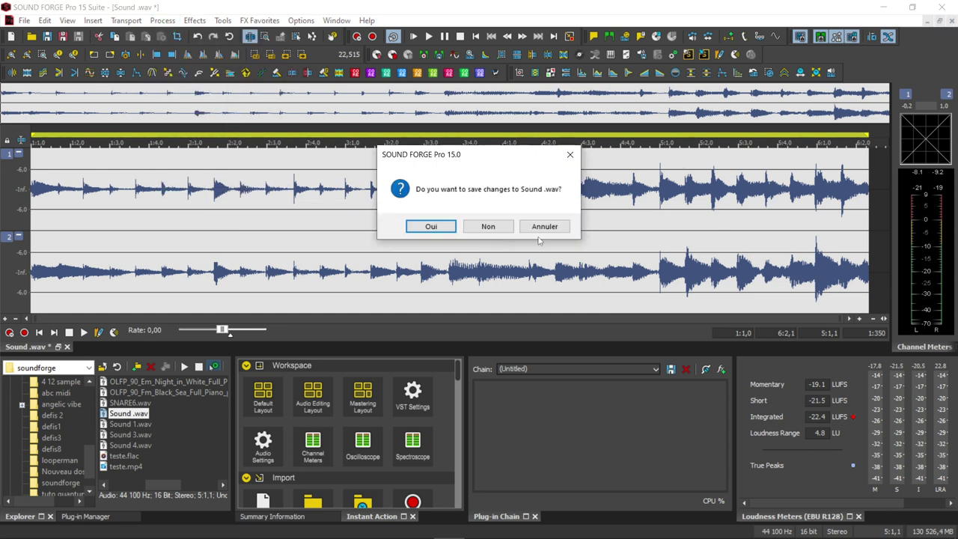
left_click(488, 223)
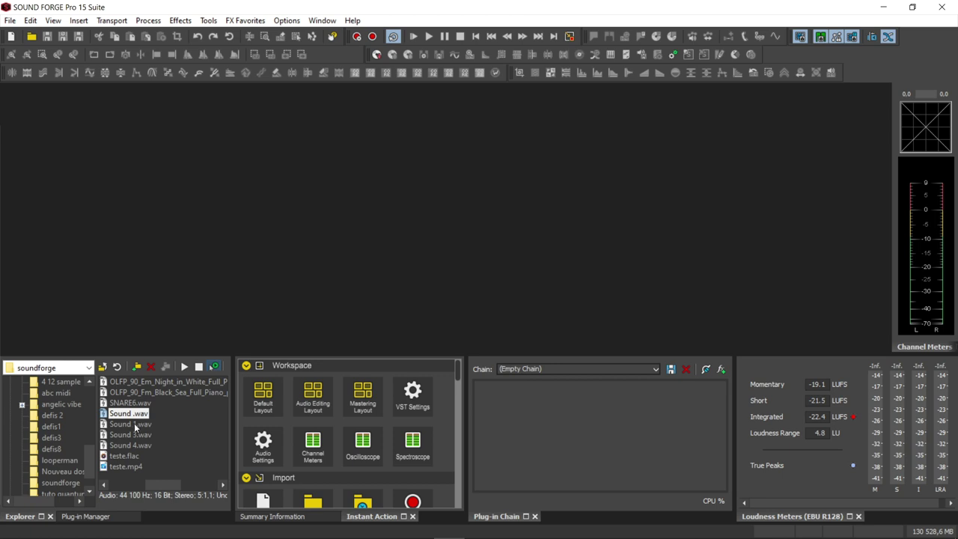
left_click_drag(157, 479, 130, 482)
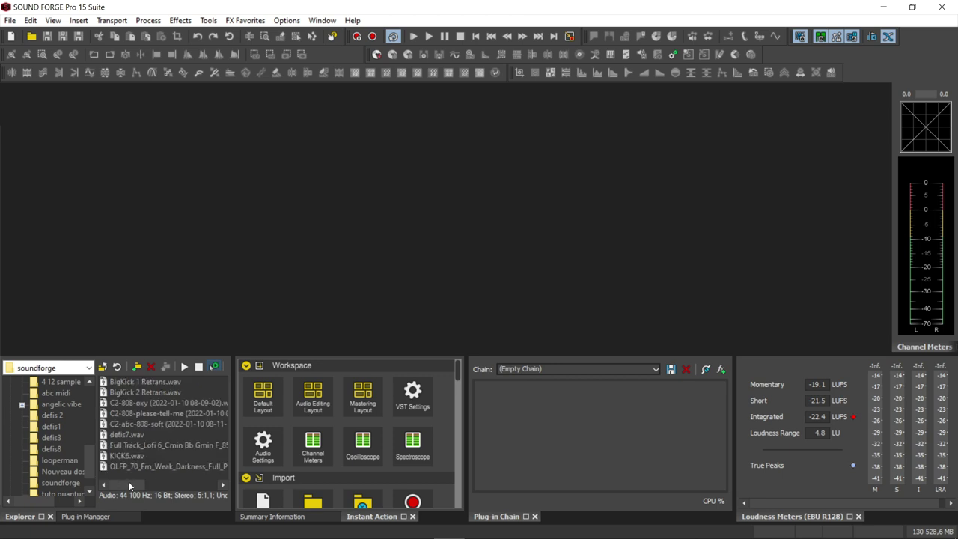
left_click(132, 409)
left_click(132, 427)
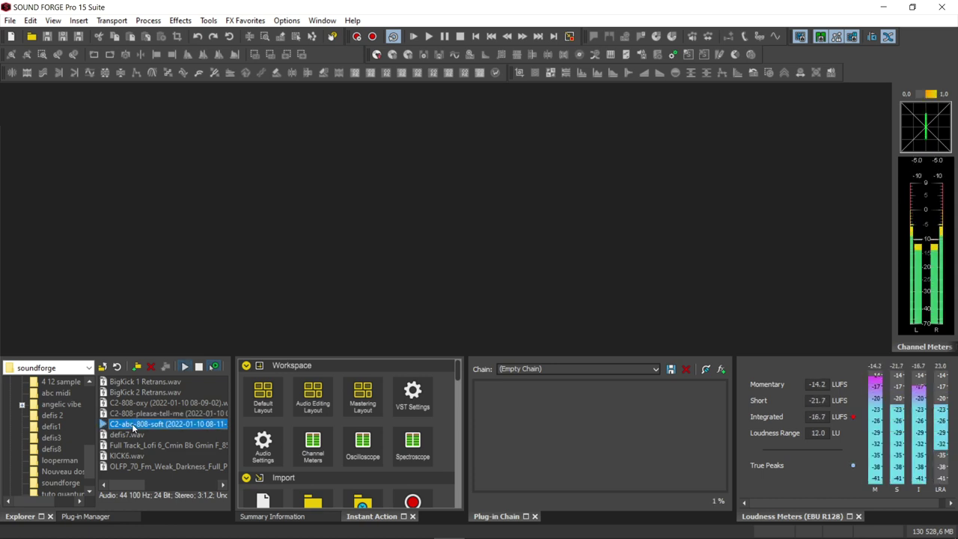
double_click(132, 425)
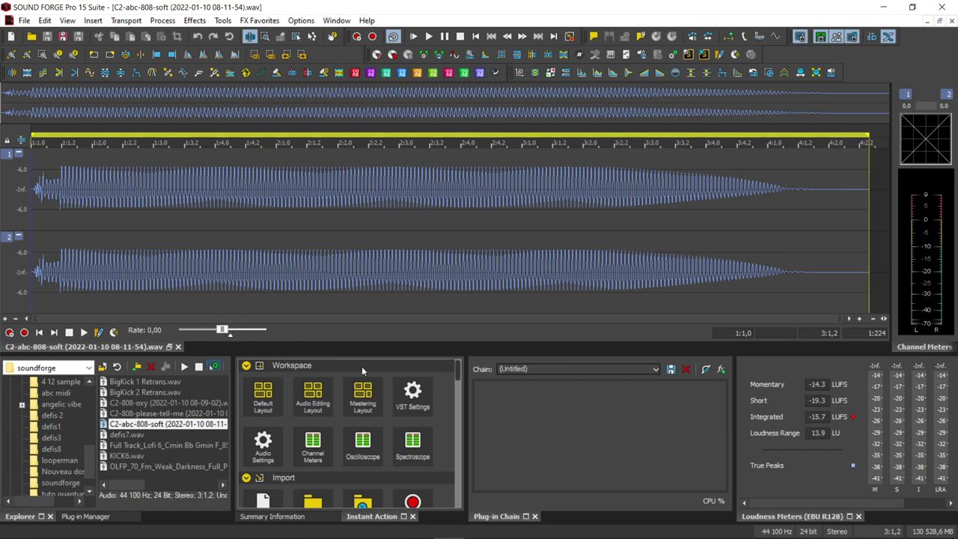
key("ctrl+F4")
double_click(116, 404)
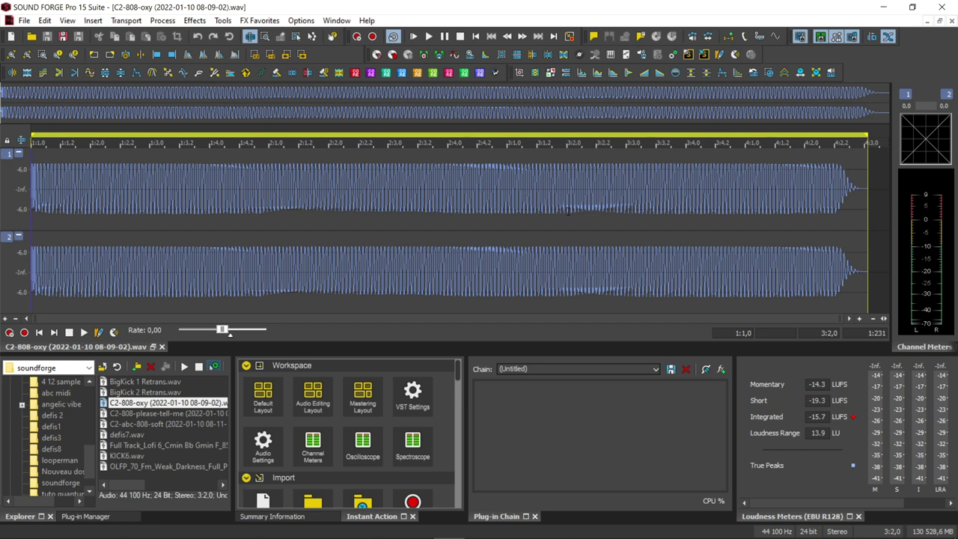
key("space")
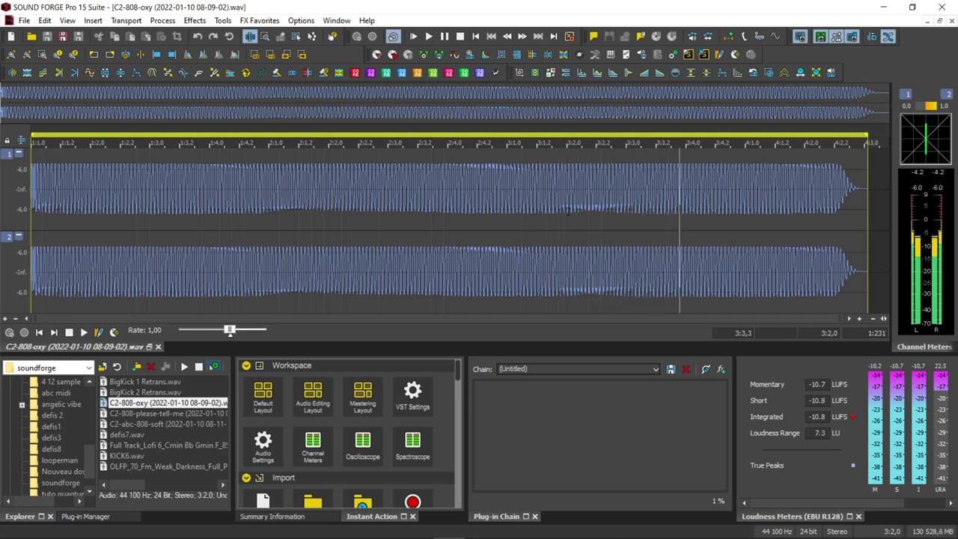
key("space")
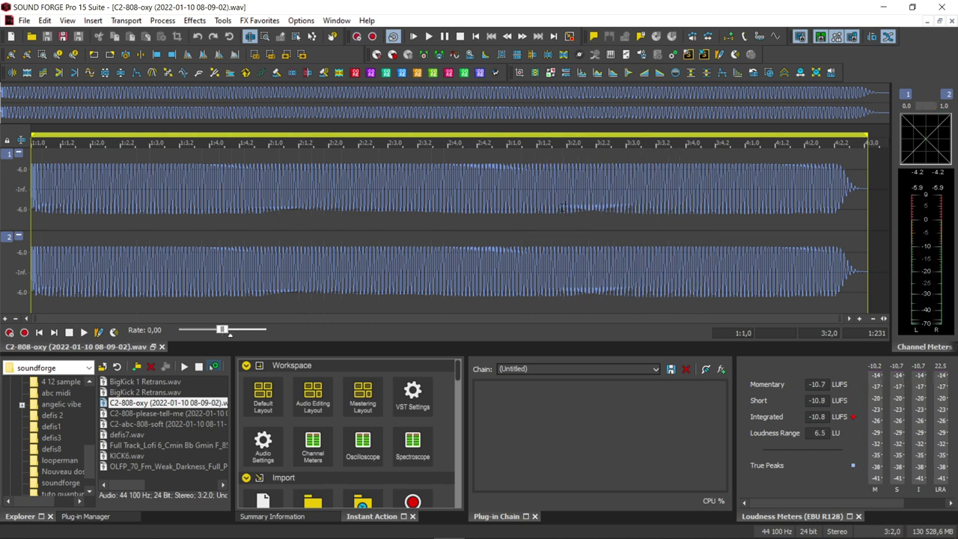
- Start the Envelope process on the C2-808-oxy sample, reset the curve to flat, and preview it
left_click(137, 73)
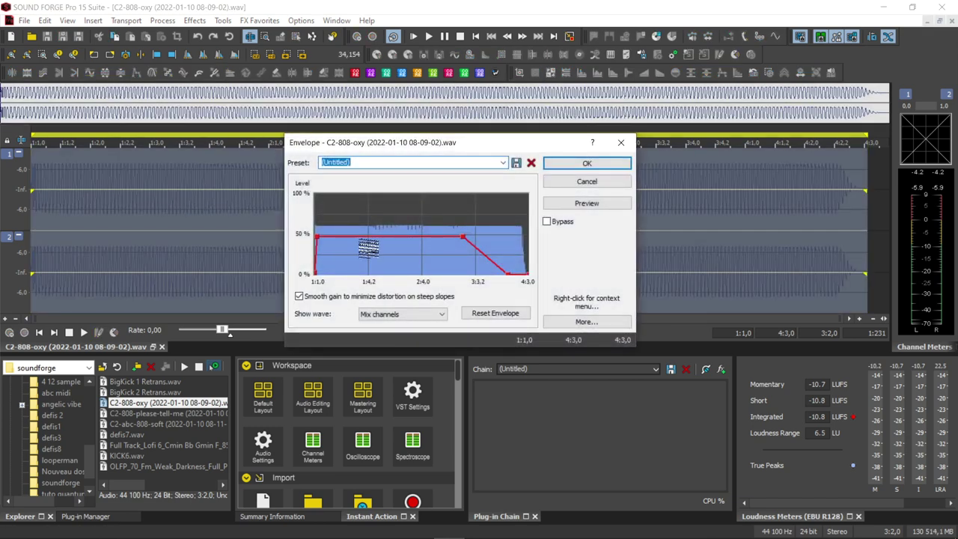
left_click(499, 319)
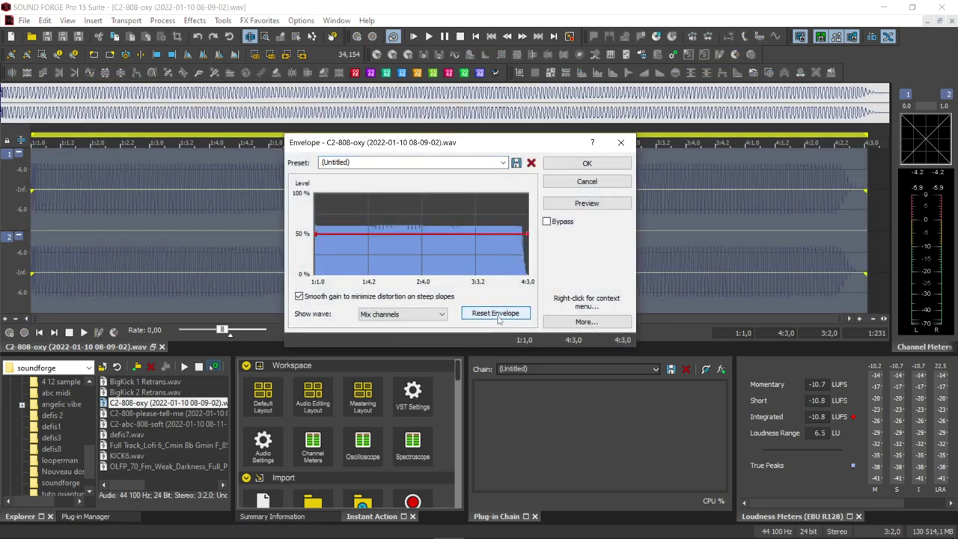
left_click(563, 209)
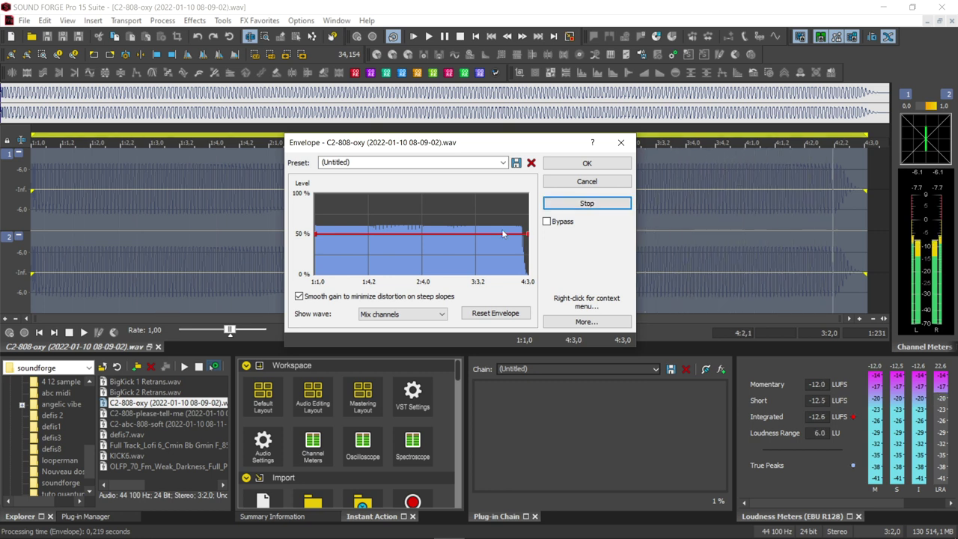
left_click(581, 204)
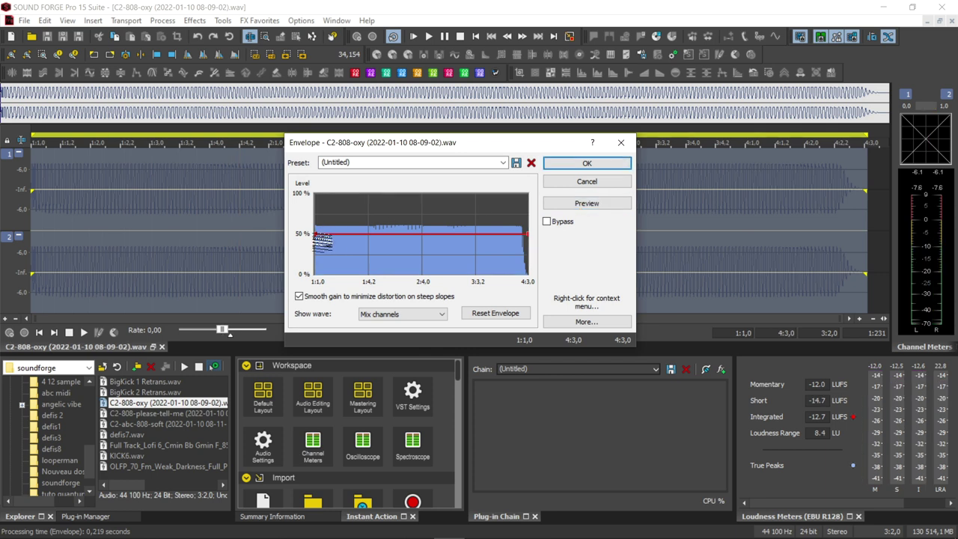
- Shape a short attack from 0 % at 1:1,0 to about -7,1 dB at 1:1,1, and lower the end point to the same level
double_click(337, 234)
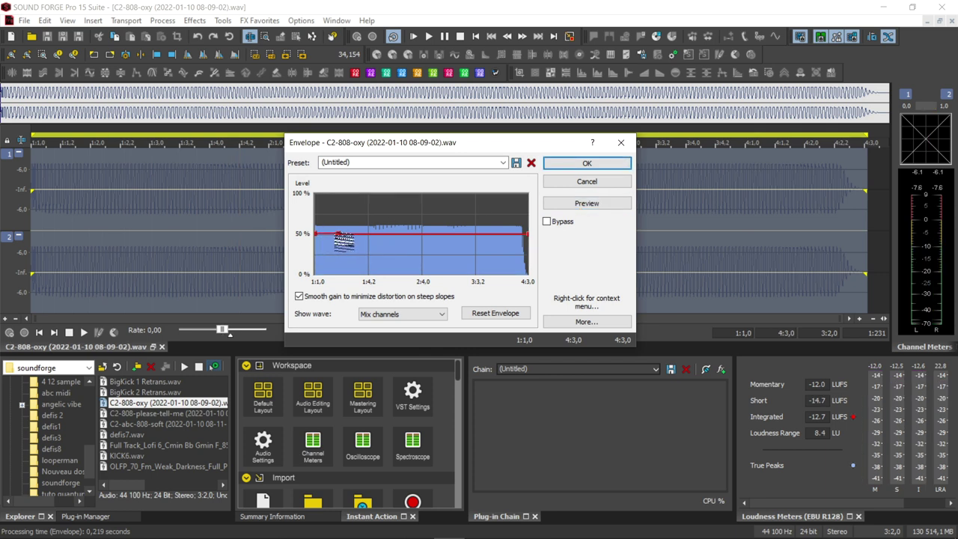
left_click_drag(315, 234, 318, 299)
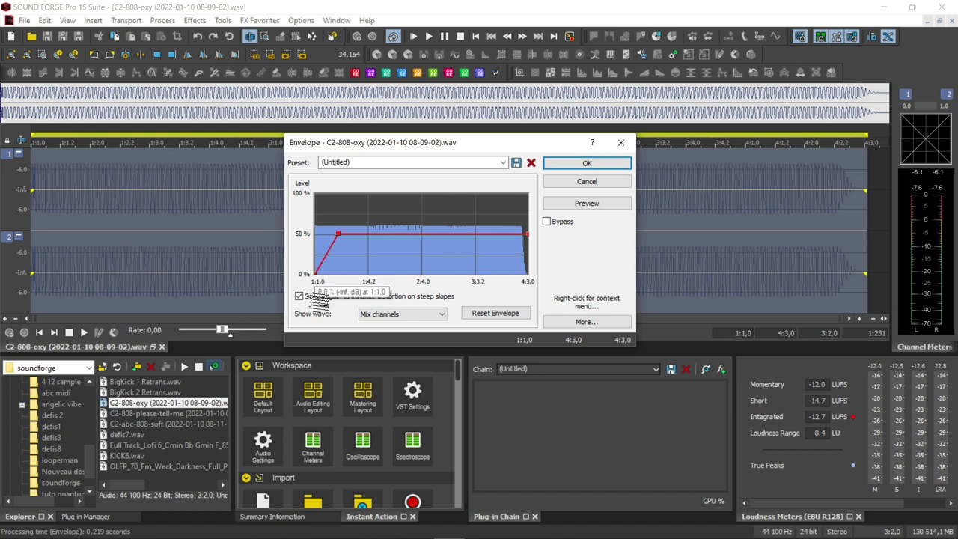
left_click_drag(336, 235, 321, 241)
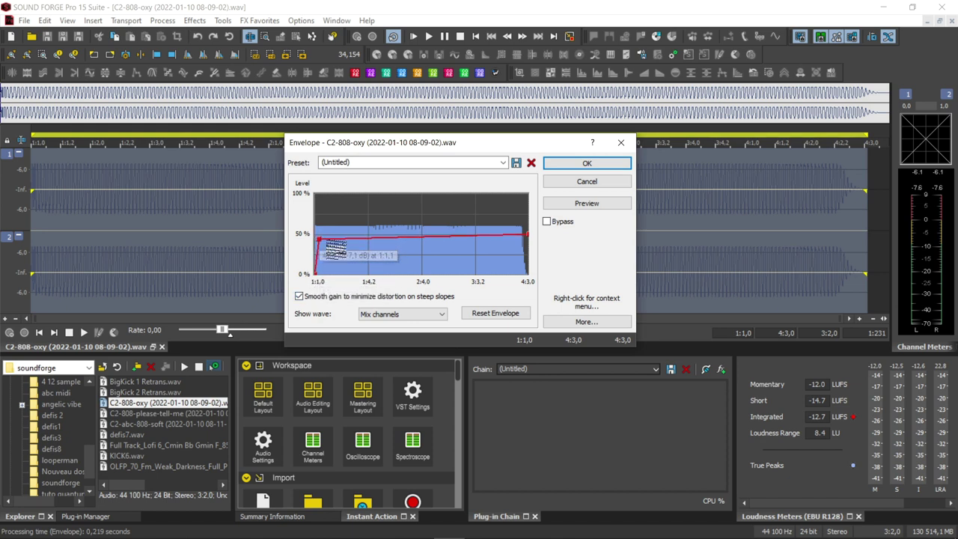
left_click_drag(526, 235, 526, 240)
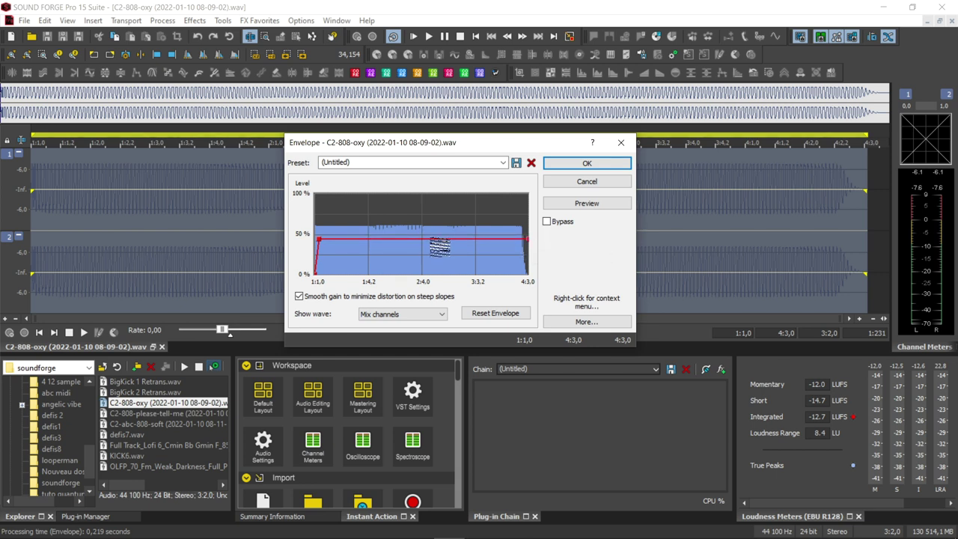
- Add a sustain end point near 2:4,0, and fade the envelope to 0 % at about 3:2,2, keeping it at zero to the end
left_click(431, 239)
left_click_drag(469, 240, 460, 274)
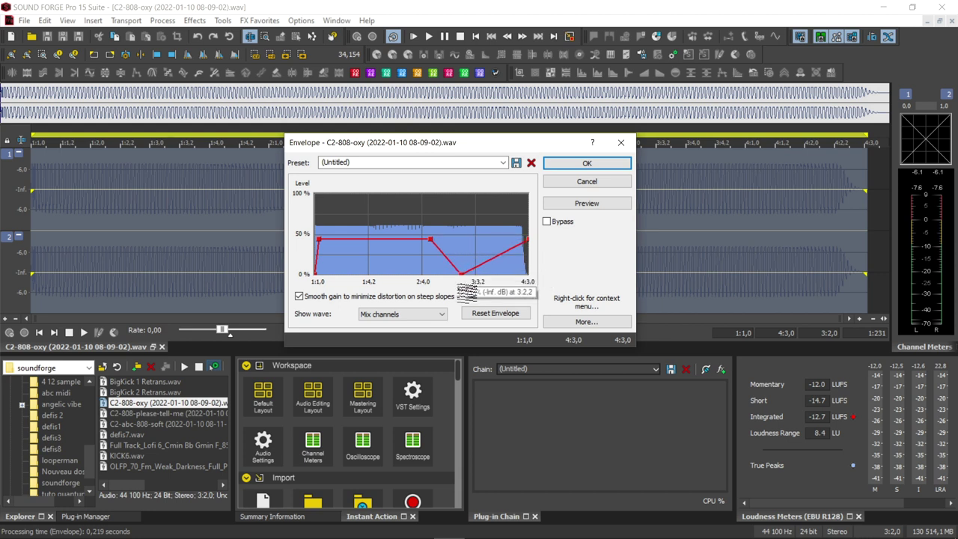
left_click_drag(528, 250, 524, 274)
left_click_drag(461, 264, 458, 274)
left_click_drag(521, 279, 503, 278)
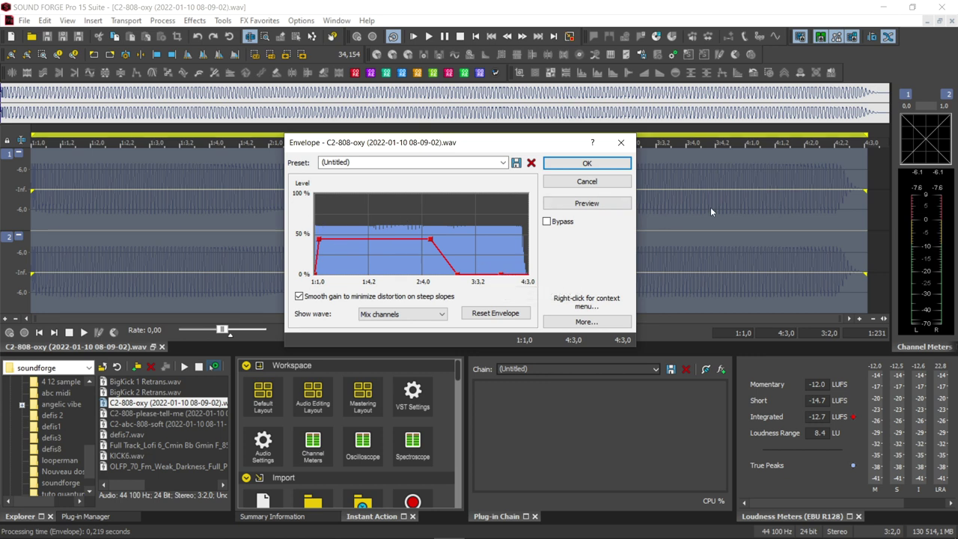
- Preview the envelope while shortening its attack slightly and moving the end of the fade-out to 3:4,1
key("space")
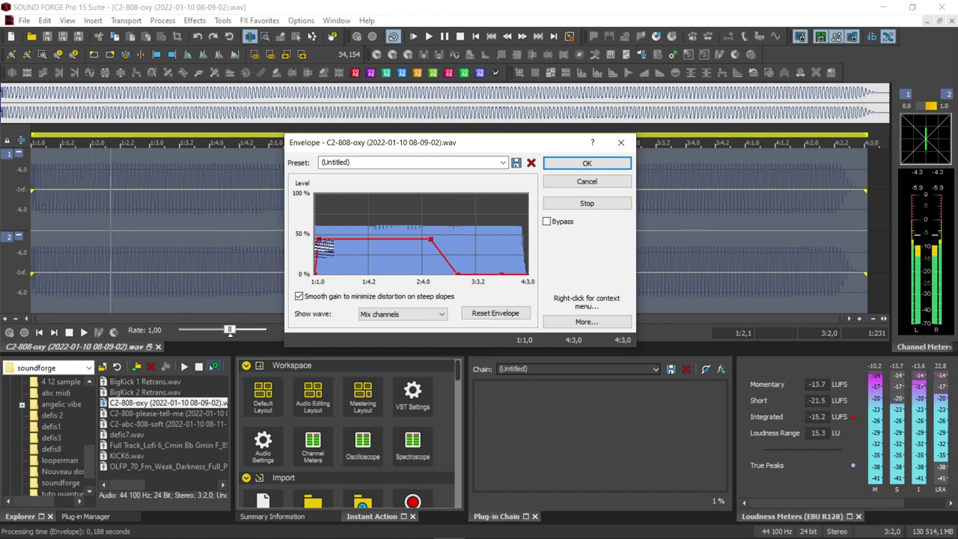
mouse_move(319, 242)
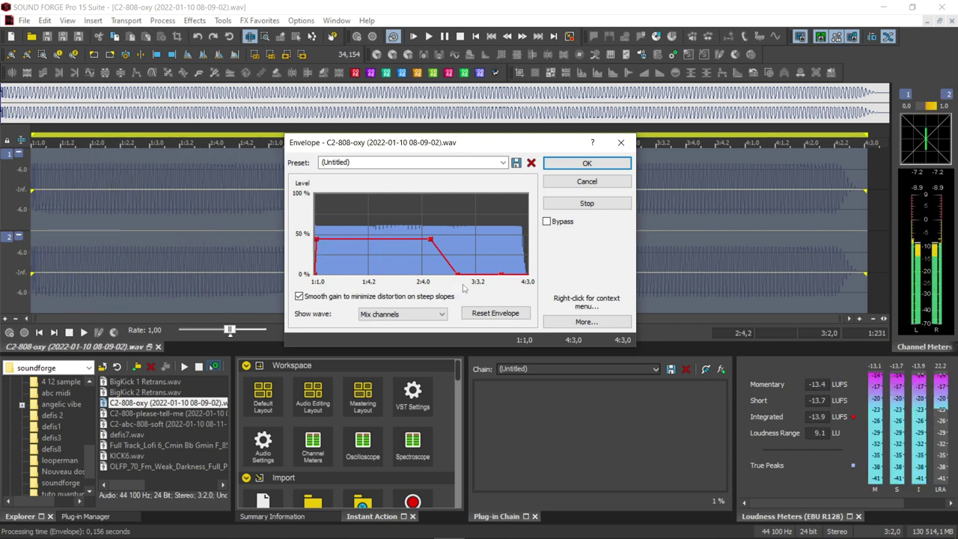
mouse_move(516, 277)
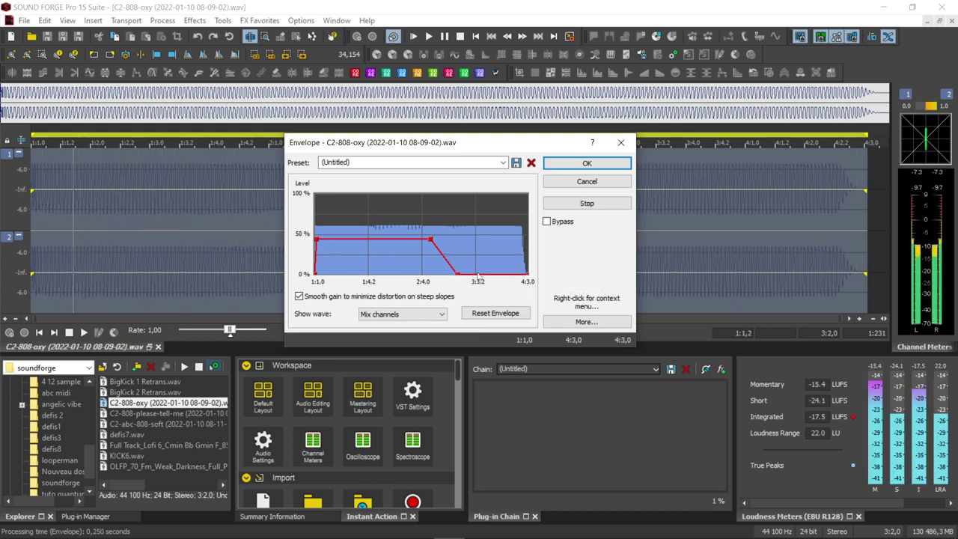
left_click_drag(457, 273, 487, 273)
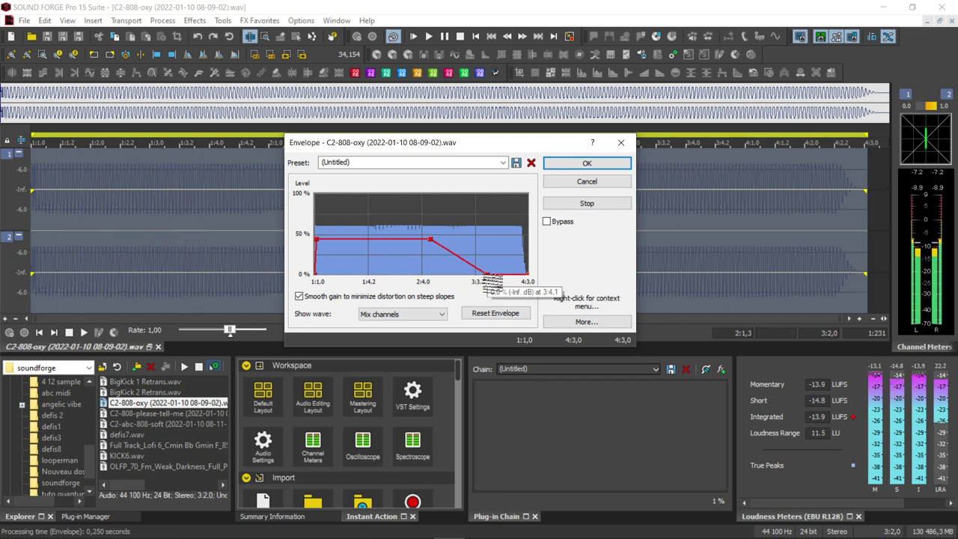
- Extend the sustain to just before 3:3,2 and move the end of the fade-out about midway between 3:3,2 and 4:3,0
key("space")
left_click_drag(430, 240, 473, 240)
left_click_drag(487, 273, 496, 274)
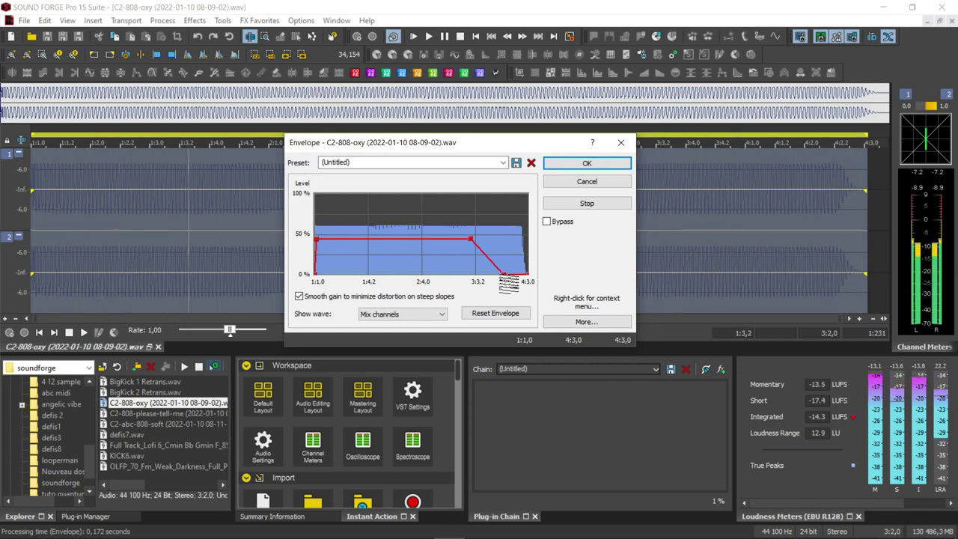
- Stop the preview, apply the envelope to the sample, and play the processed sound
key("space")
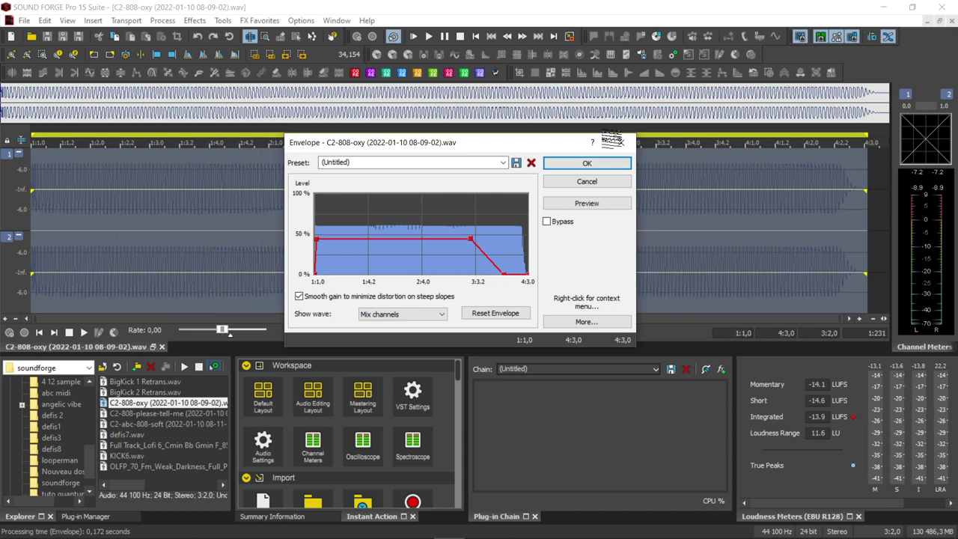
left_click(566, 165)
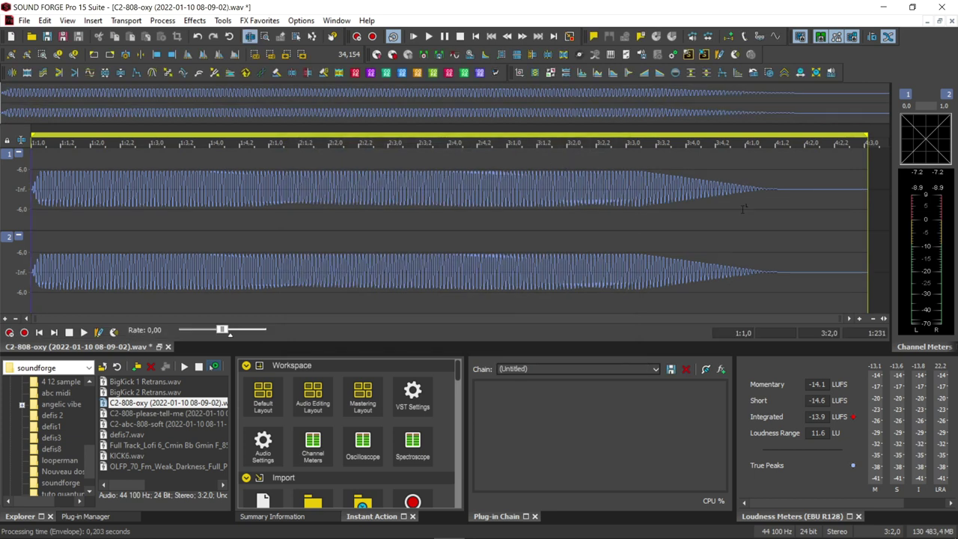
key("space")
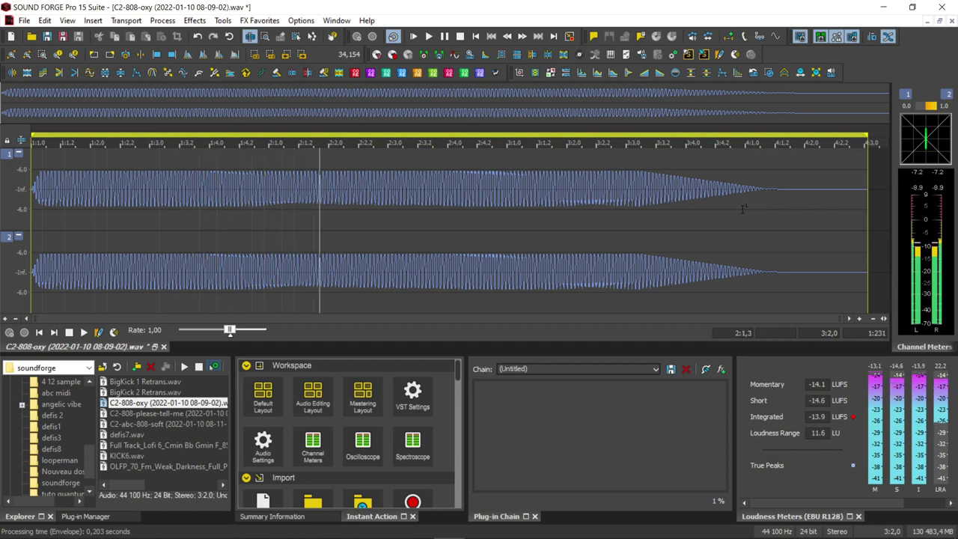
key("space")
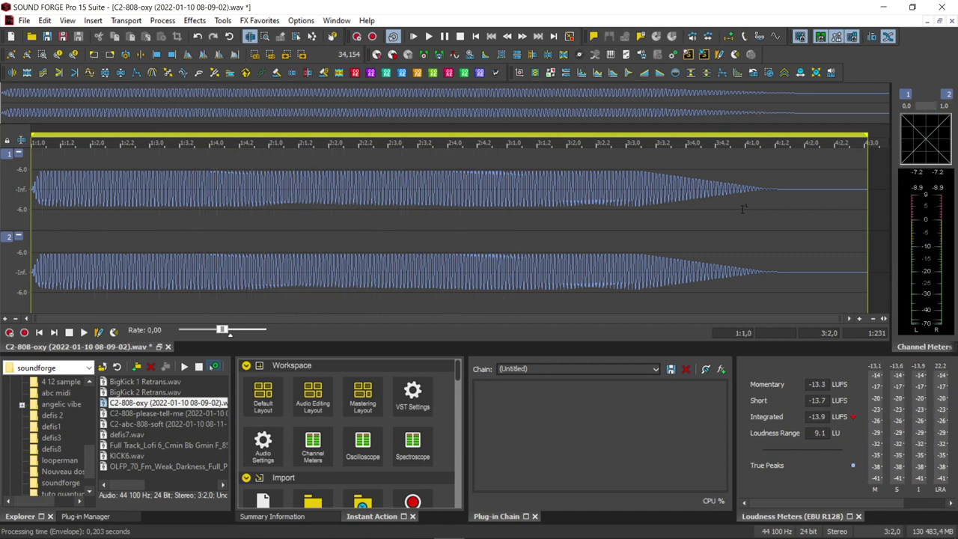
- Add elysia karacter mix (VST2, 64 Bit) from FX Favorites to the plug-in chain, and open its settings window clear of the chain
left_click(720, 370)
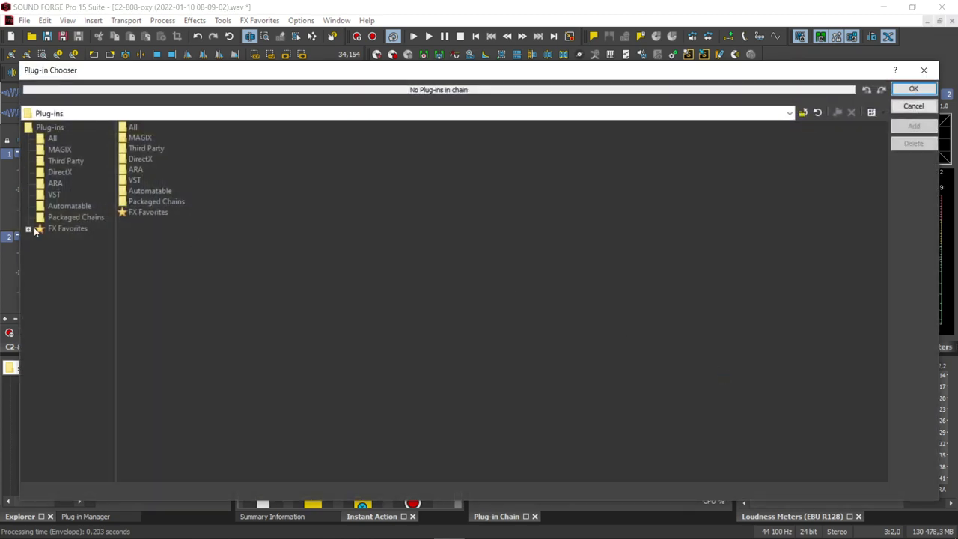
left_click(28, 229)
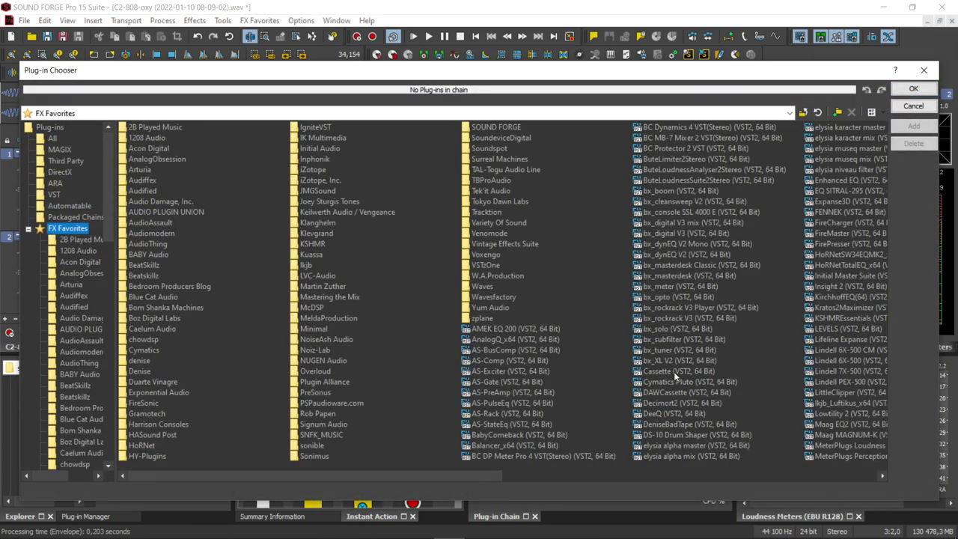
left_click_drag(449, 475, 642, 475)
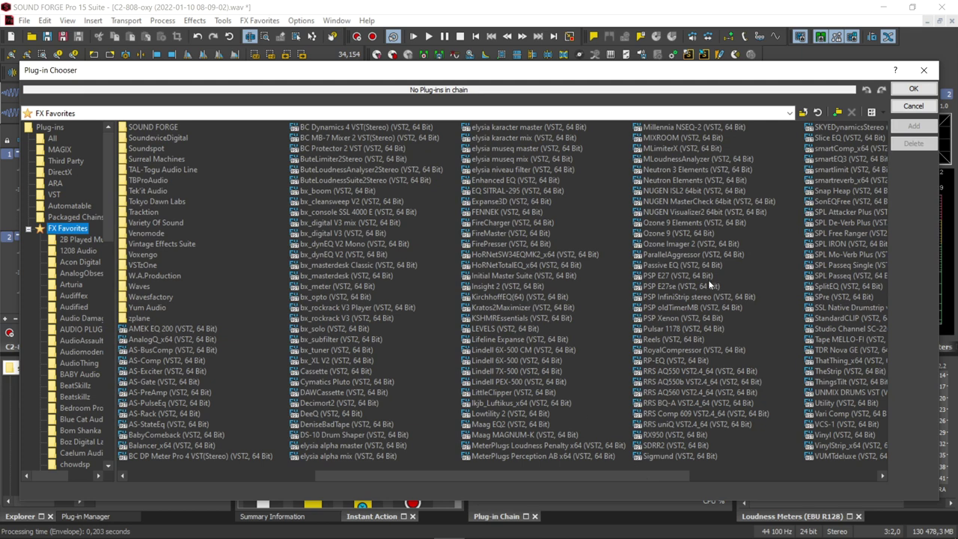
left_click(517, 138)
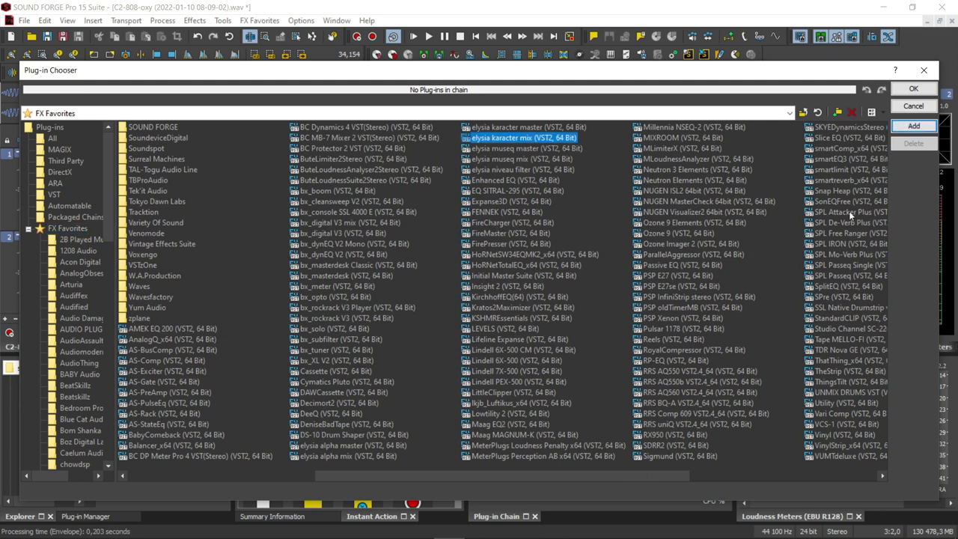
left_click_drag(523, 137, 368, 94)
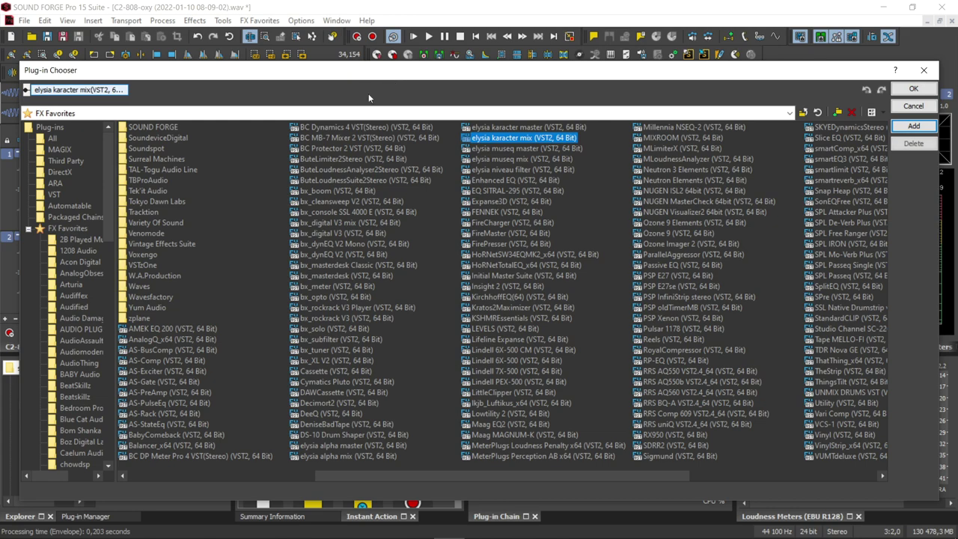
left_click(924, 89)
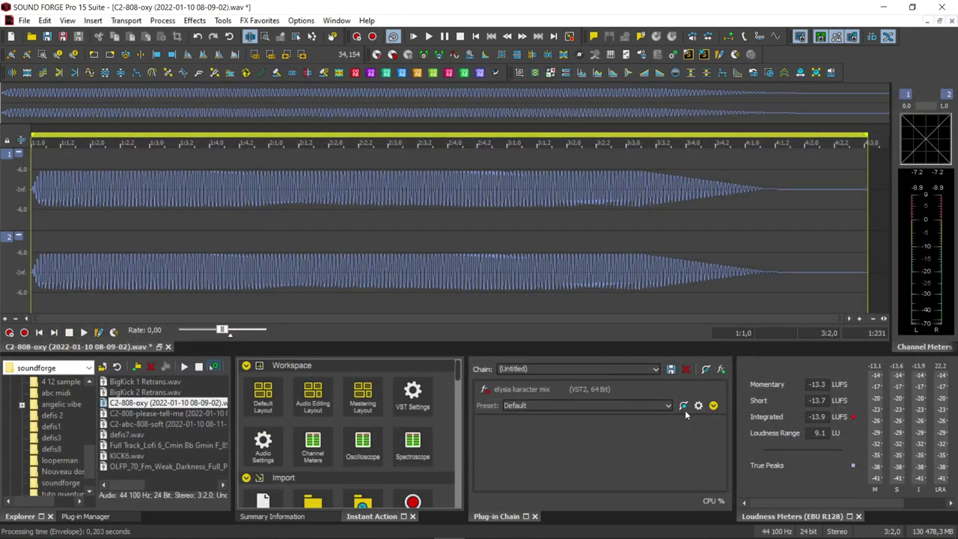
left_click(683, 405)
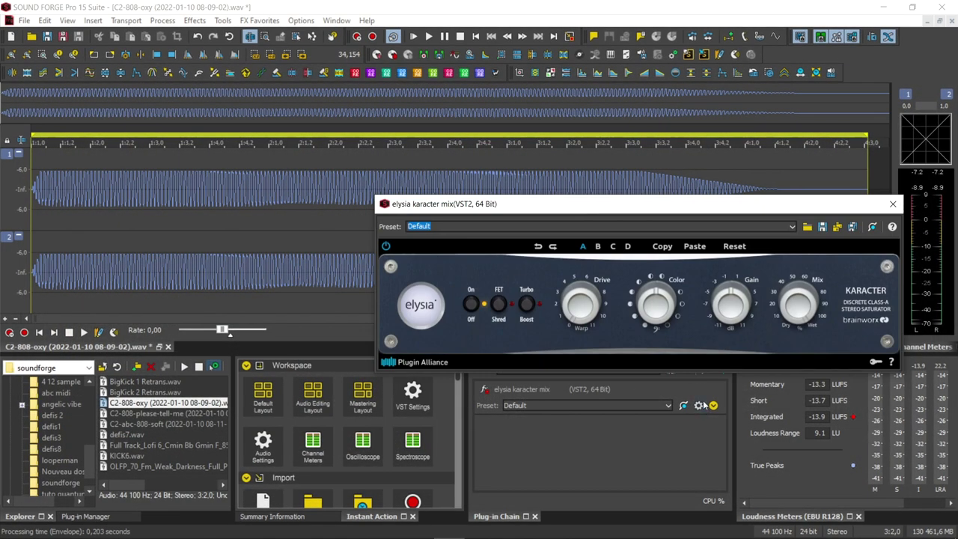
left_click_drag(714, 208, 482, 239)
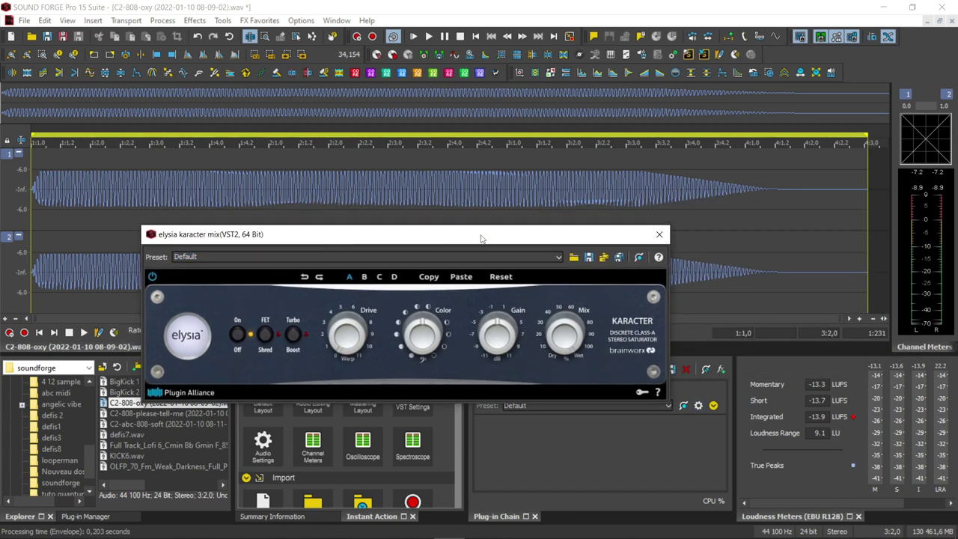
- Play the sample through karacter mix, lower Color to about -0.48, and enable FET Shred and Turbo Boost
key("space")
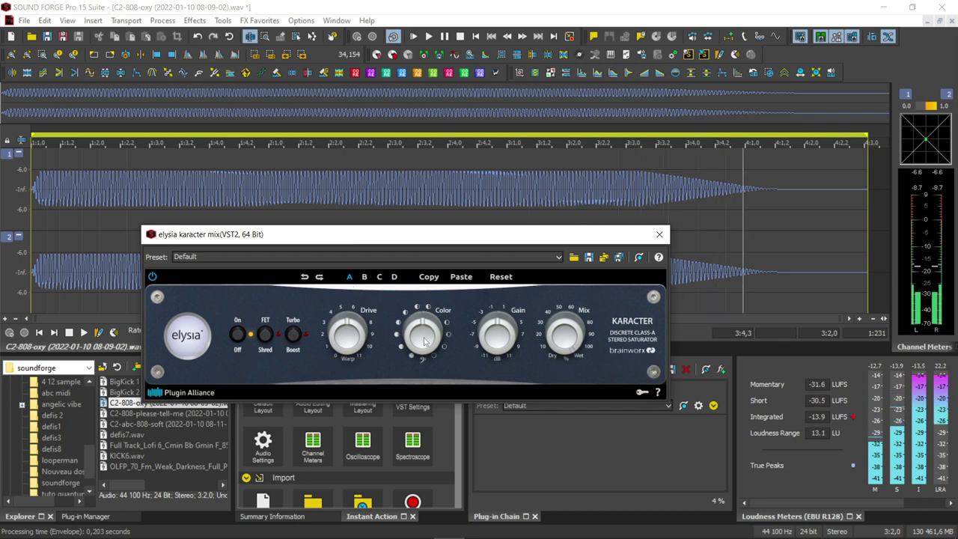
mouse_move(410, 358)
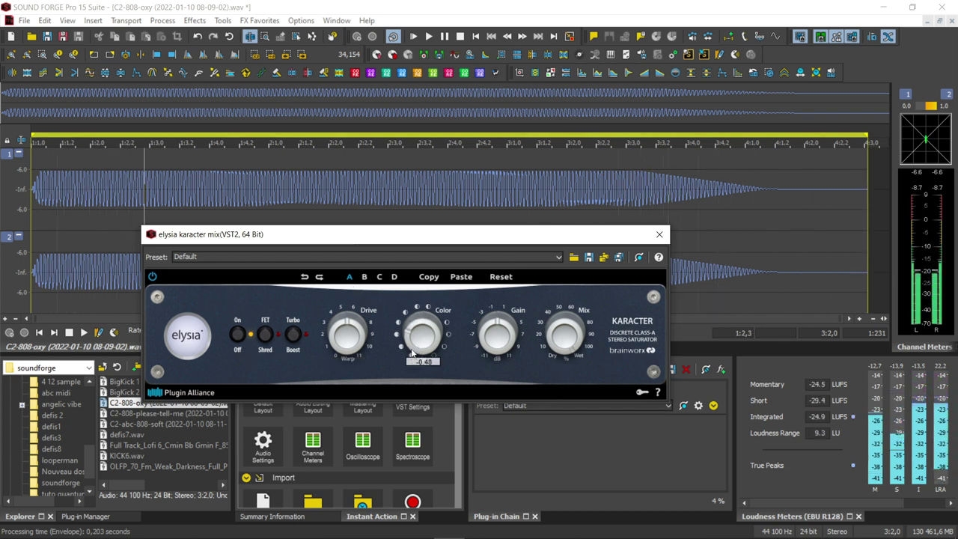
left_click(292, 335)
mouse_move(337, 347)
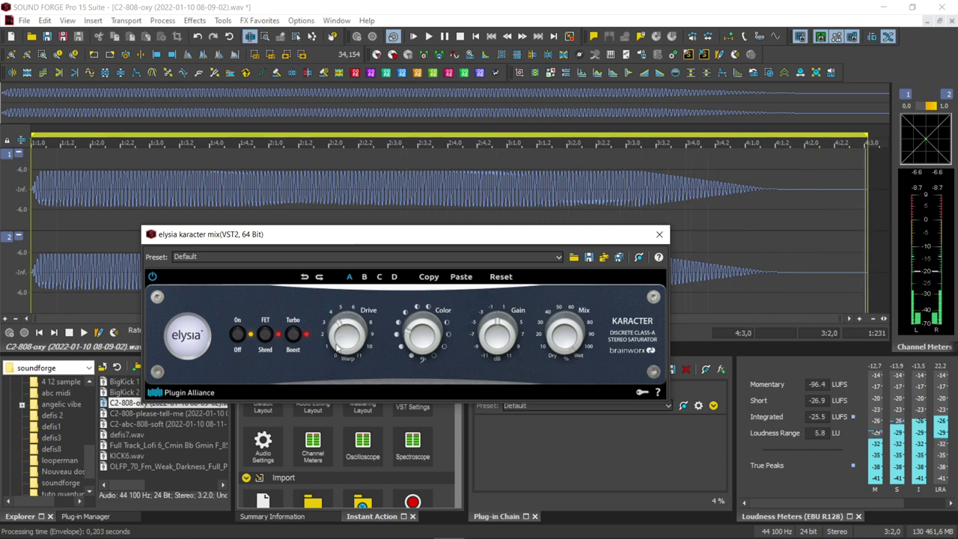
- Adjust karacter's Gain and Mix and set Drive to about 3.0 while the sample plays
mouse_move(504, 344)
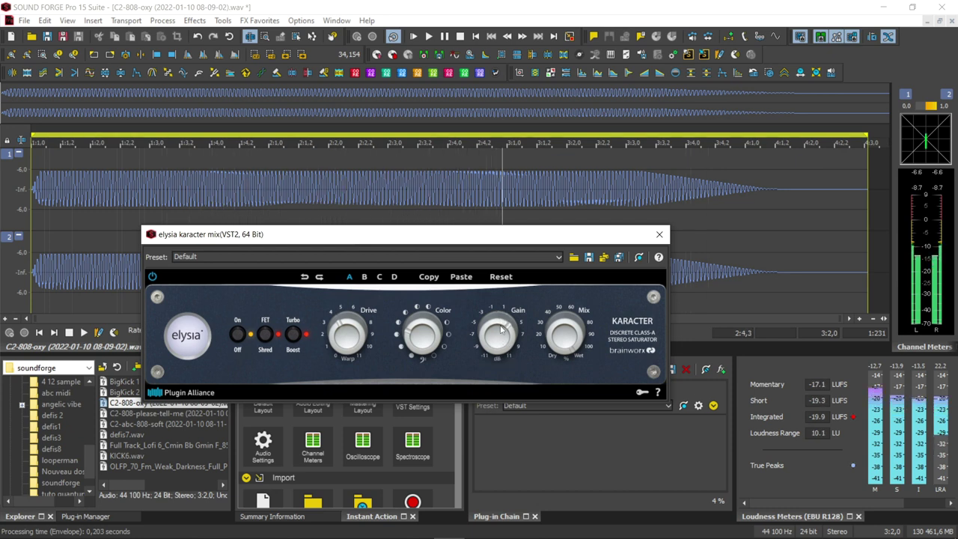
mouse_move(562, 373)
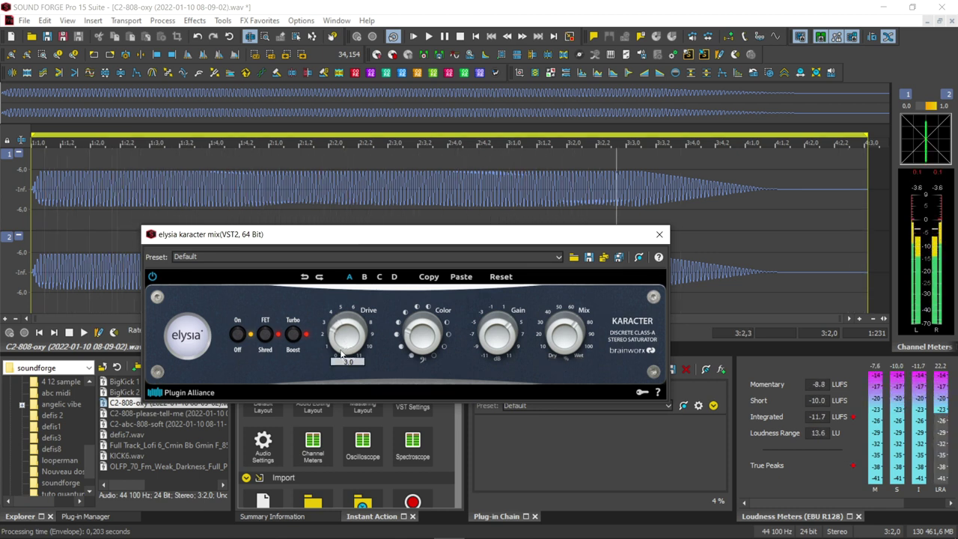
mouse_move(427, 346)
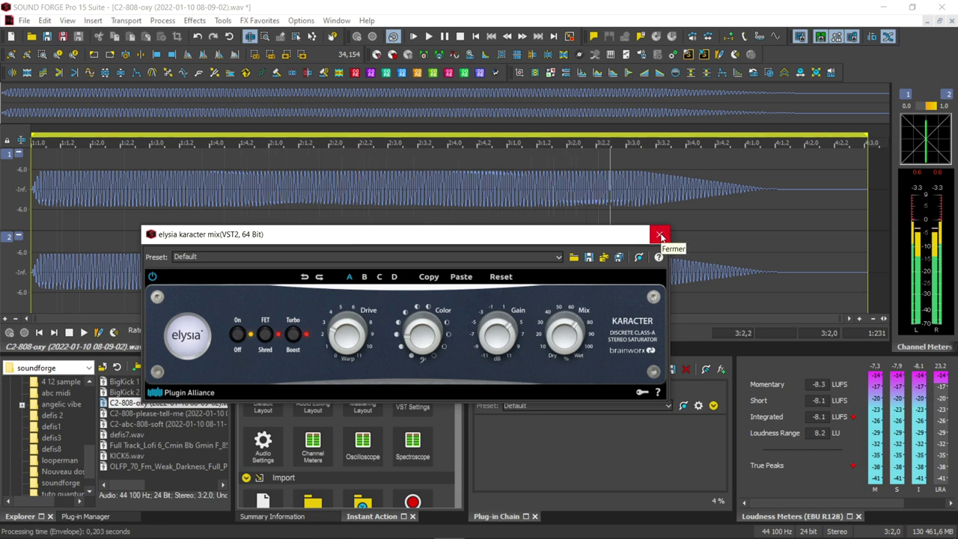
- Stop playback, close the karacter settings, and save the sample with the effect applied
key("space")
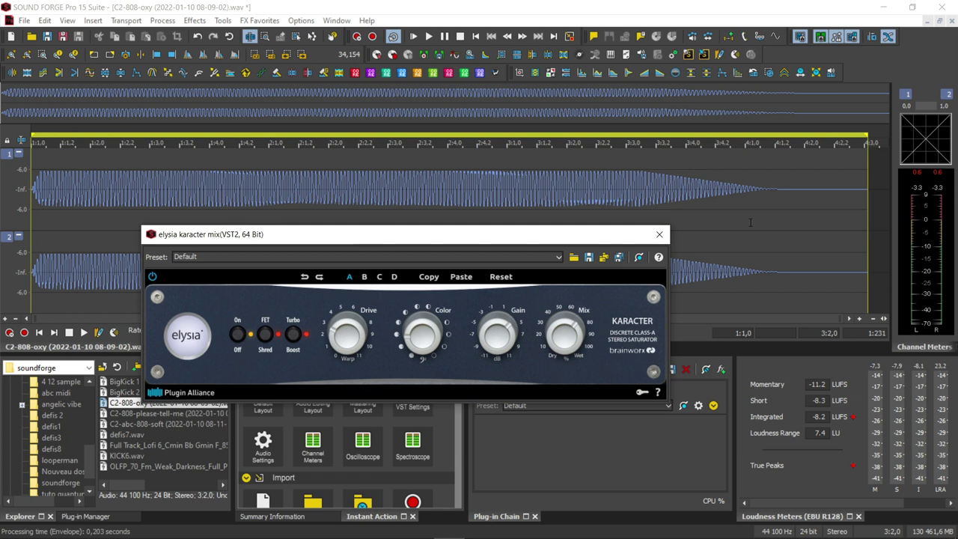
left_click(660, 234)
key("ctrl+s")
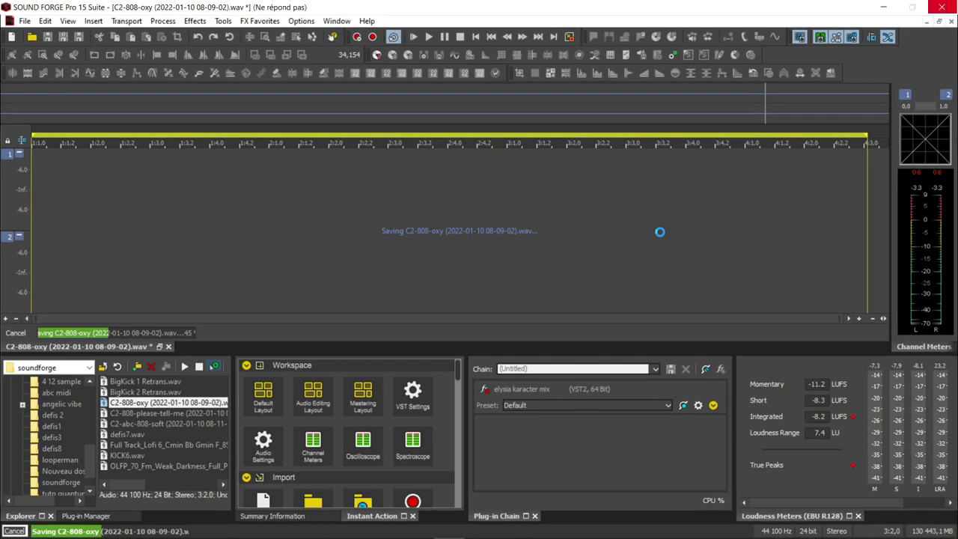
- Play the saved C2-808-oxy sample to check the result, stop it, and close the file
key("space")
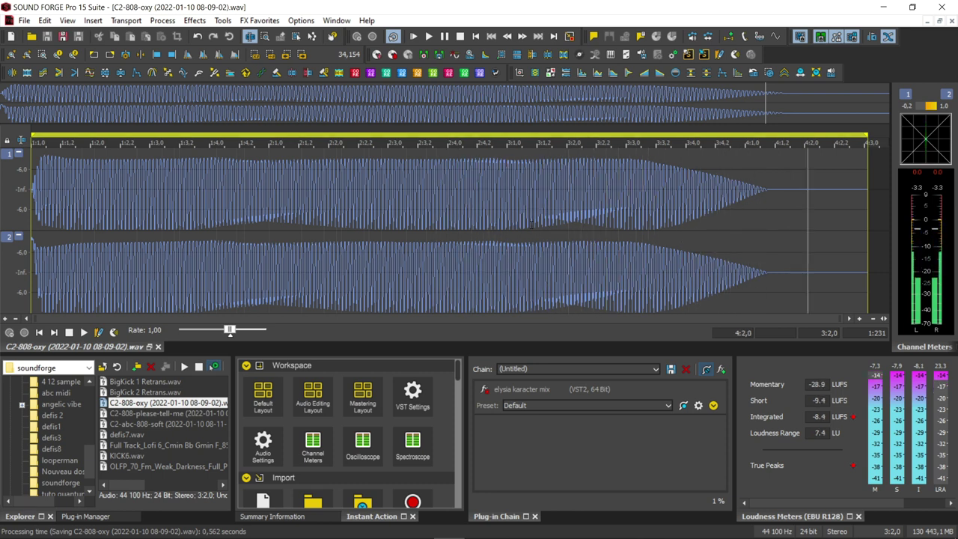
key("space")
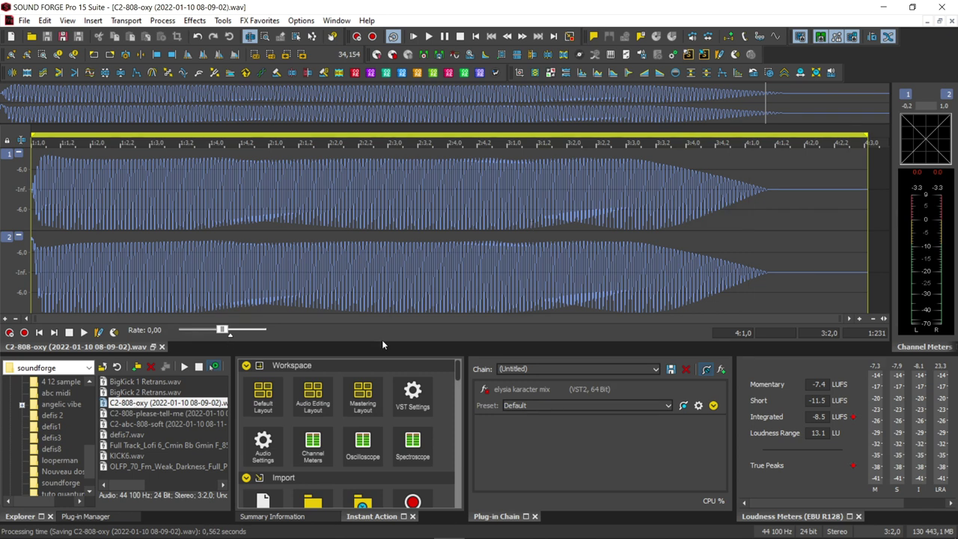
left_click(950, 21)
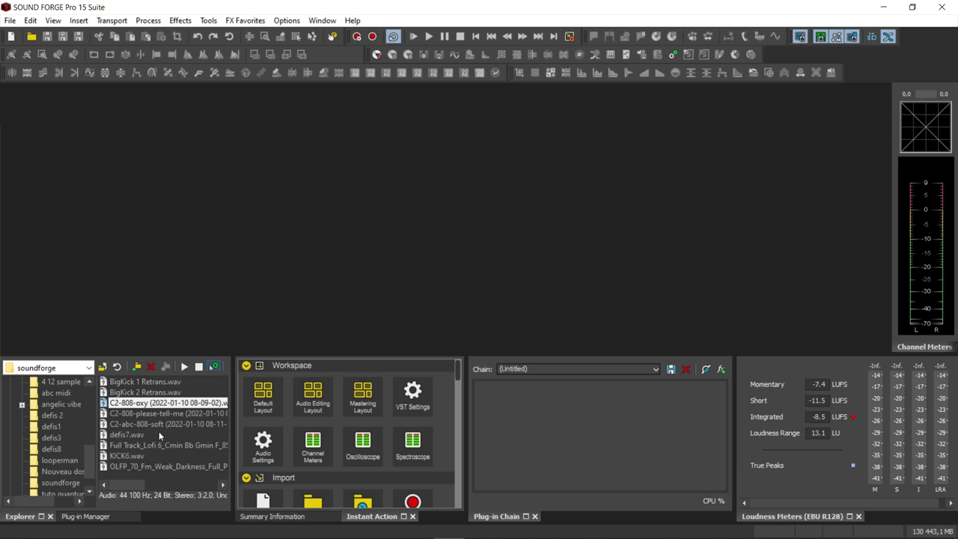
- Open KICK6.wav with SSL Native Drumstrip v6 from the kick chain, bring its settings fully into view, and start playback
double_click(129, 455)
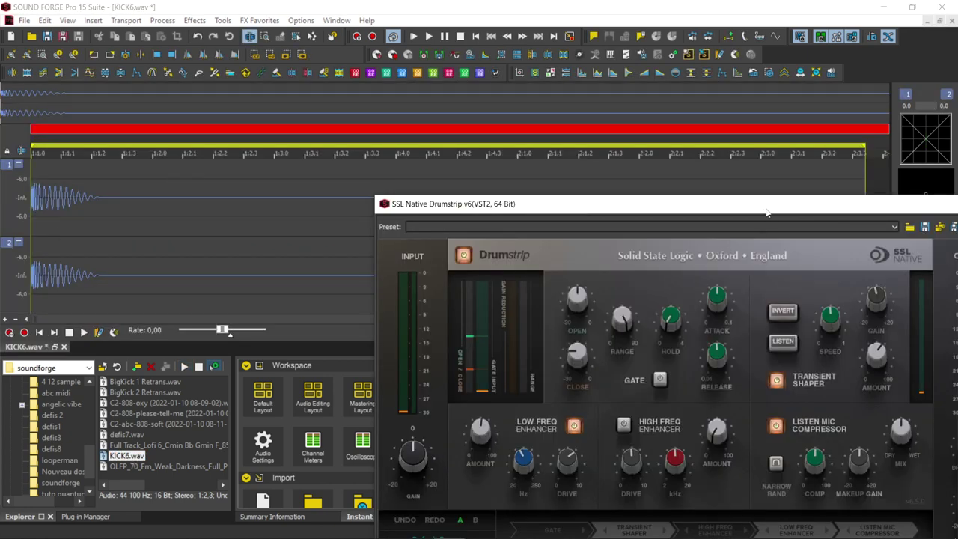
left_click_drag(767, 213, 563, 133)
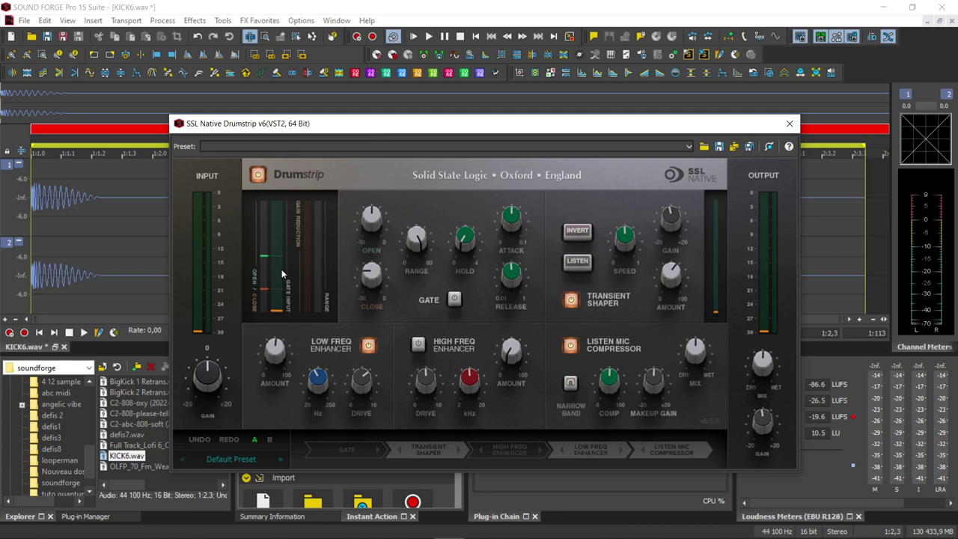
key("space")
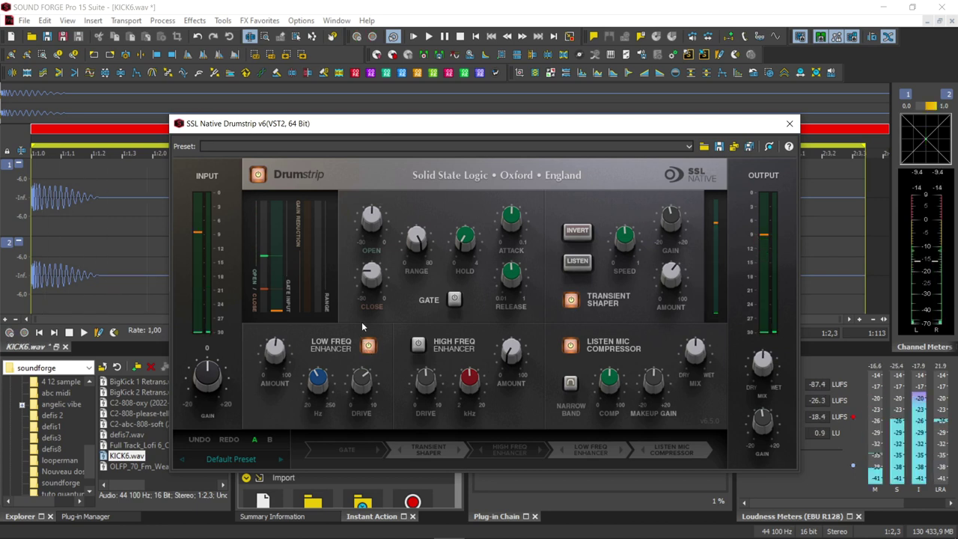
- Load Drumstrip's Kick - Boomy Kick In preset and adjust the output mix and gain
left_click(232, 458)
left_click(255, 324)
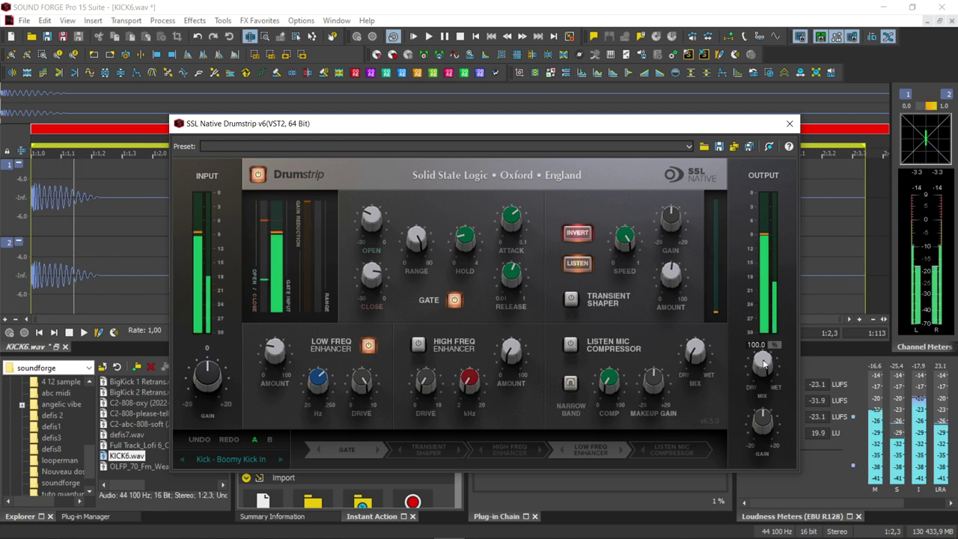
left_click_drag(770, 359, 760, 412)
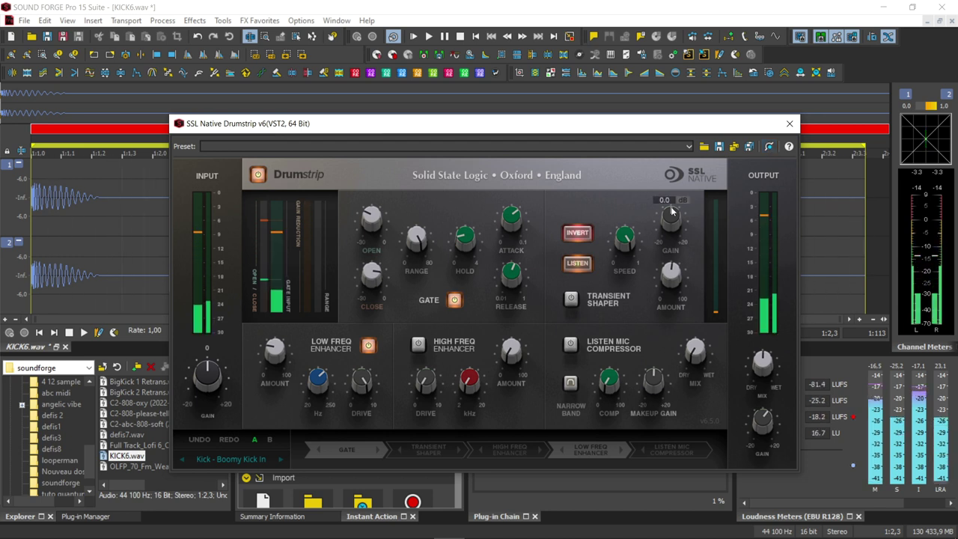
- Set the Low Freq Enhancer's drive to about 5.64 and fine-tune its amount and frequency
left_click_drag(362, 382, 354, 415)
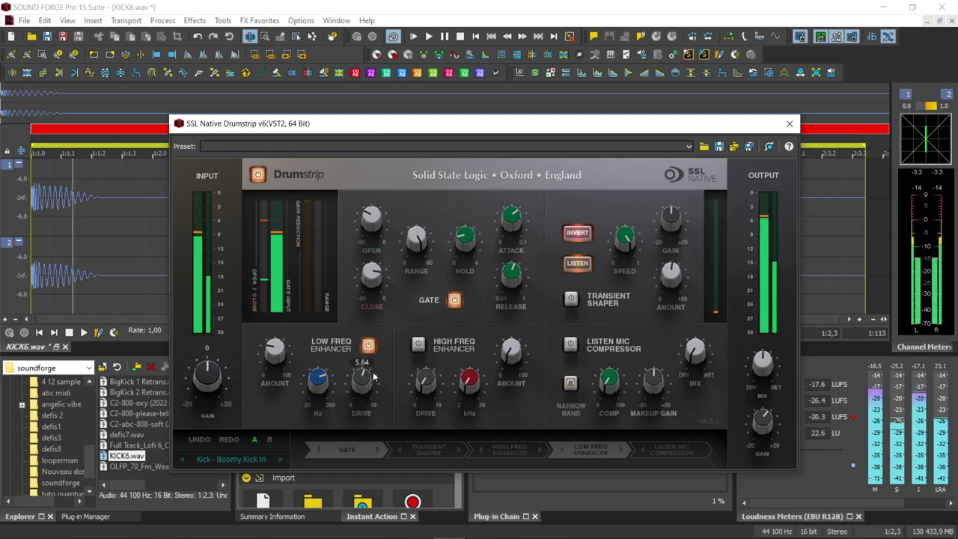
mouse_move(268, 357)
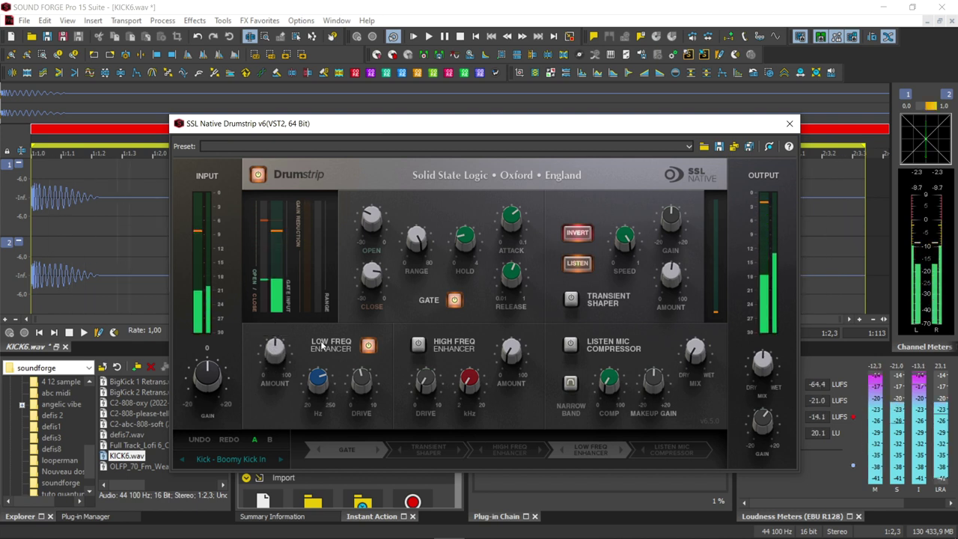
mouse_move(312, 383)
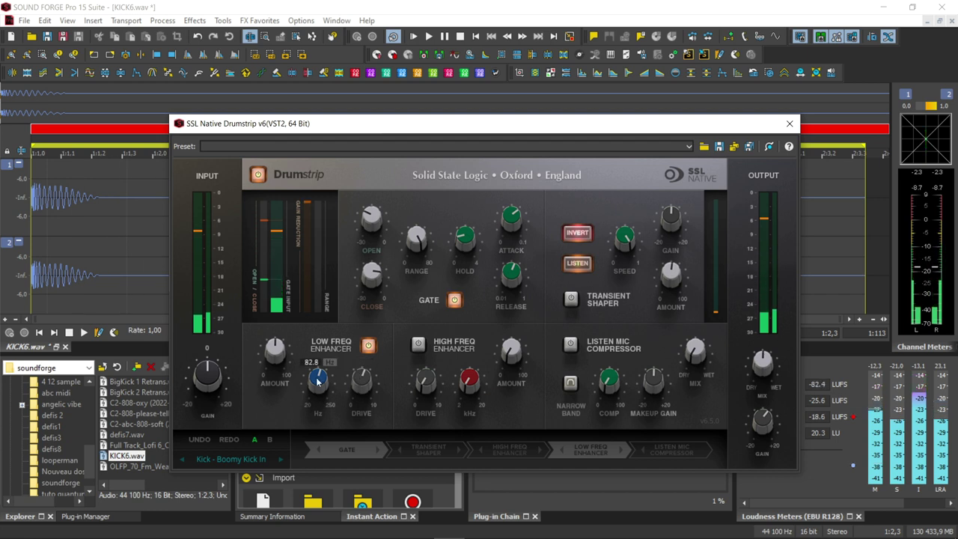
left_click_drag(317, 382, 317, 377)
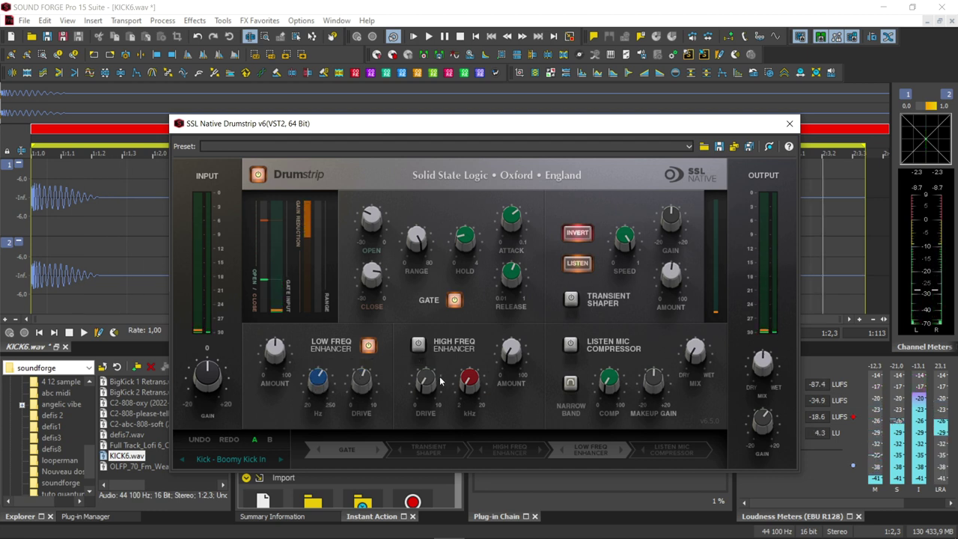
- Enable the High Freq Enhancer, set its amount to about 45.6%, and adjust its frequency slightly
left_click(419, 345)
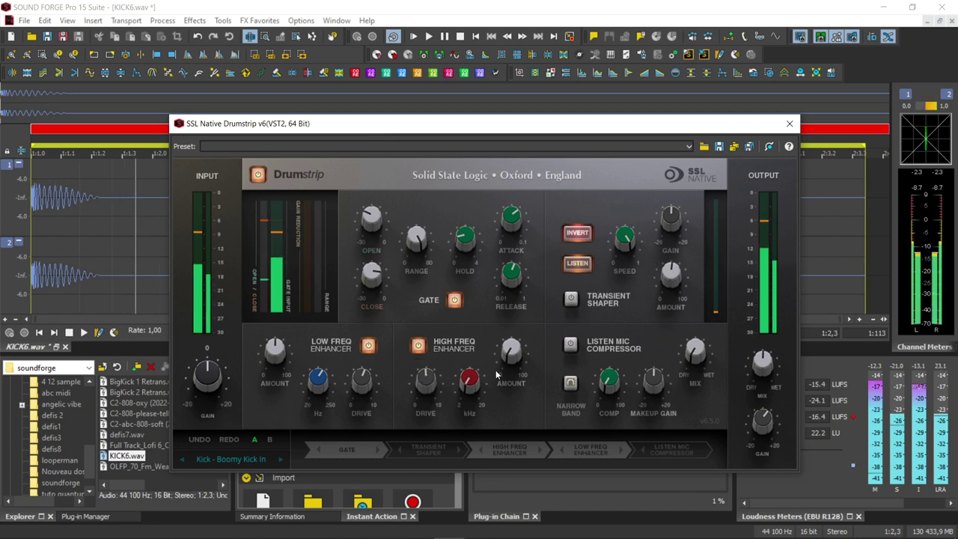
mouse_move(462, 396)
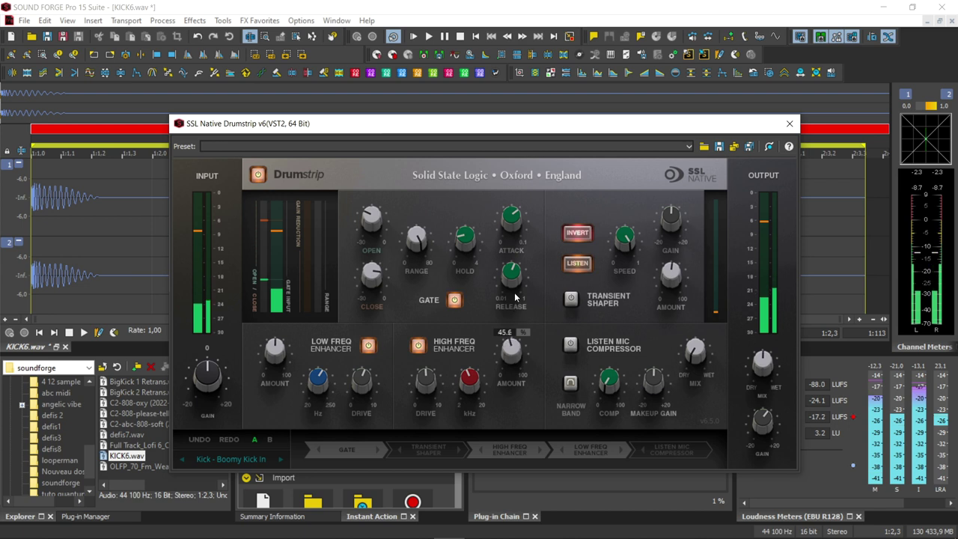
left_click_drag(470, 383, 469, 379)
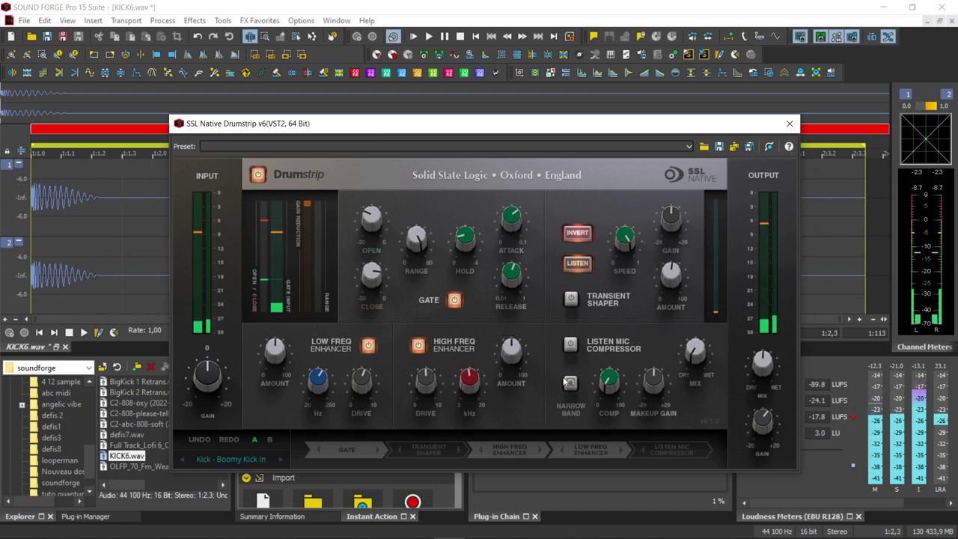
- Enable the Listen Mic Compressor and turn off the Transient Shaper's Listen and Invert options
left_click(570, 344)
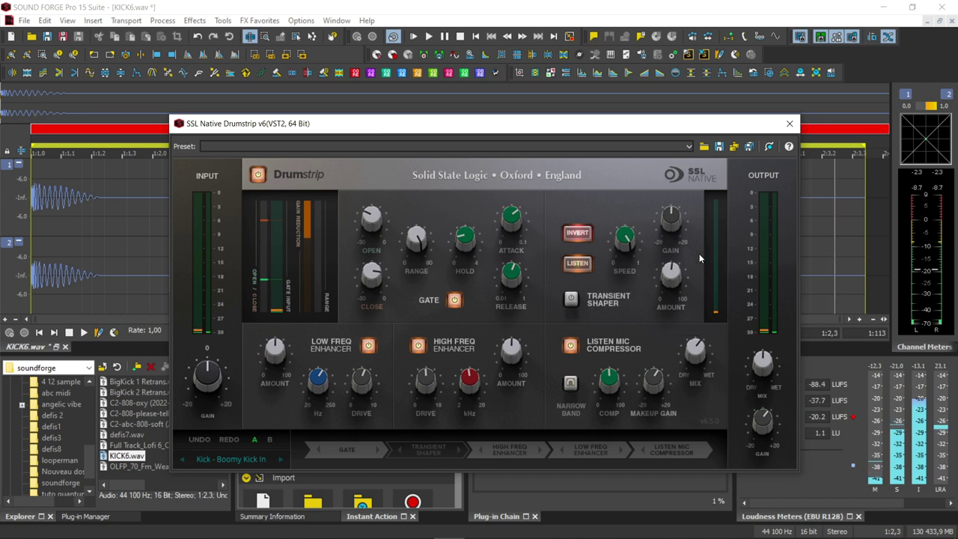
left_click(577, 262)
left_click(574, 238)
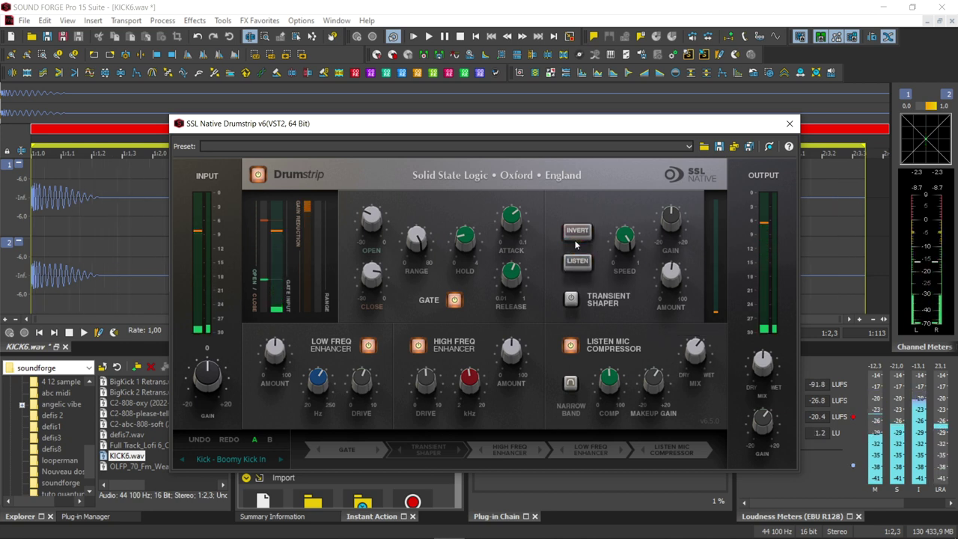
- Enable the Transient Shaper, raise its gain and amount, and lower its speed to about 0.63
left_click(571, 300)
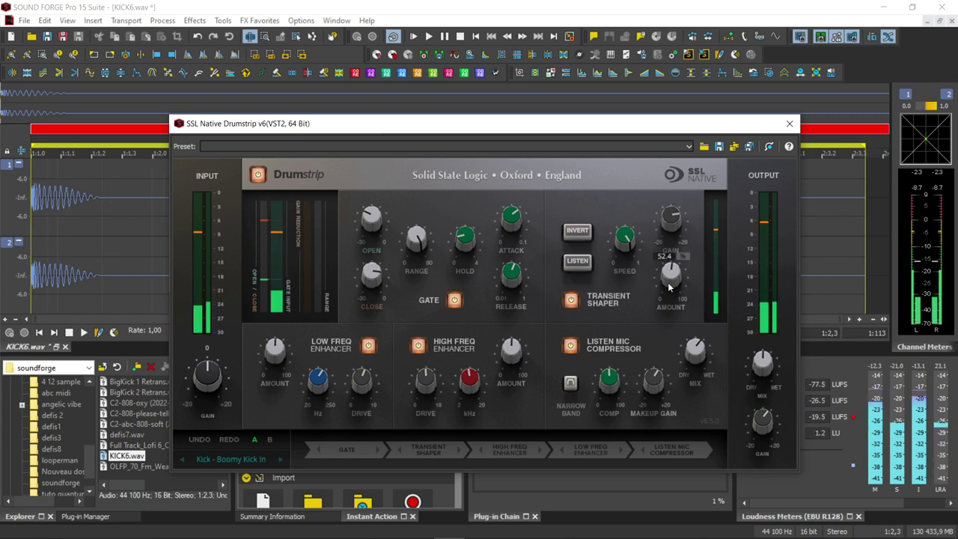
mouse_move(672, 265)
mouse_move(623, 238)
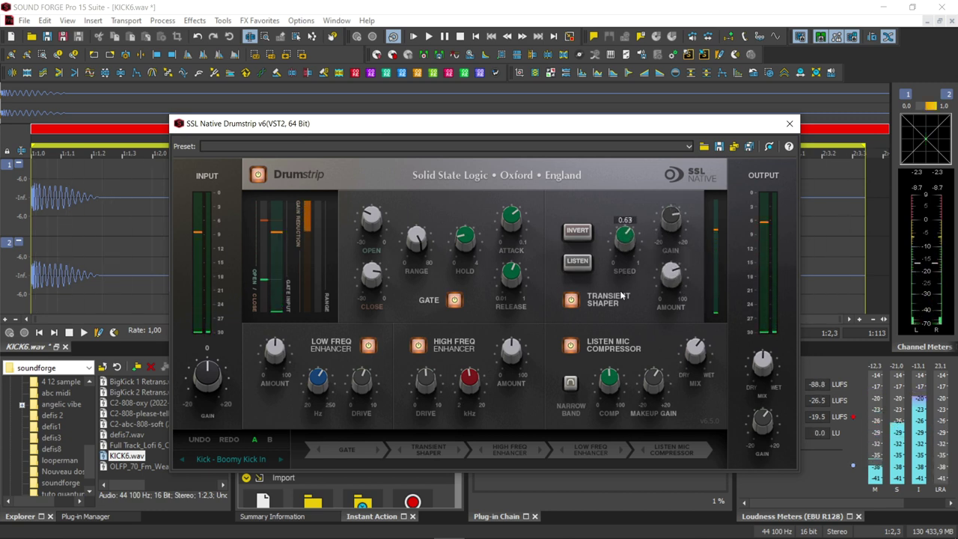
- Set the Listen Mic Compressor's mix and about 4.0 dB makeup gain, and readjust the High Freq Enhancer's drive and amount
mouse_move(690, 358)
left_click_drag(689, 344, 690, 364)
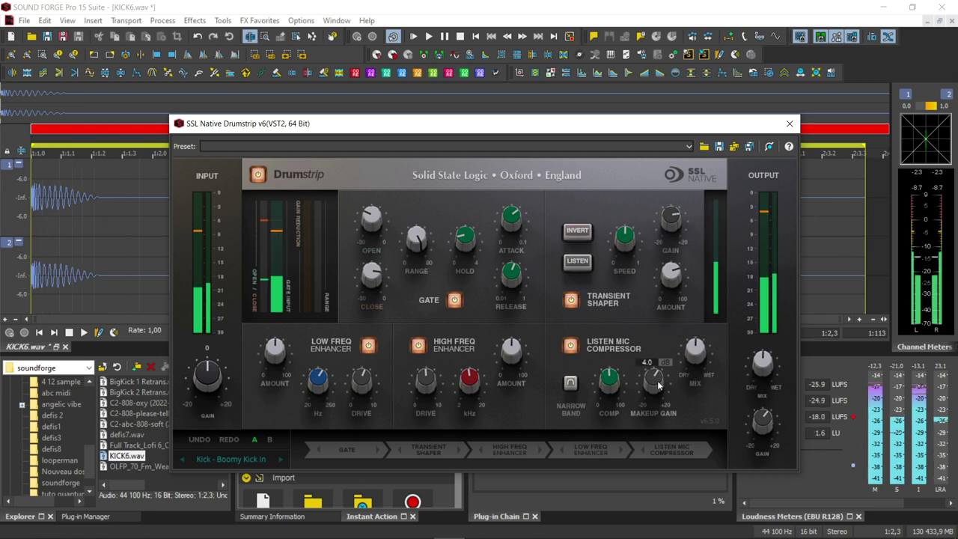
mouse_move(464, 383)
mouse_move(420, 385)
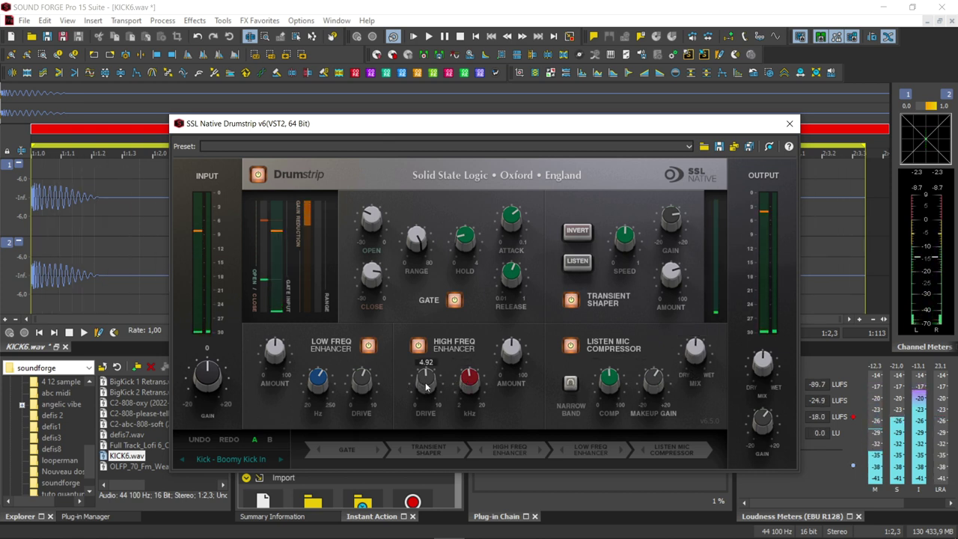
mouse_move(514, 350)
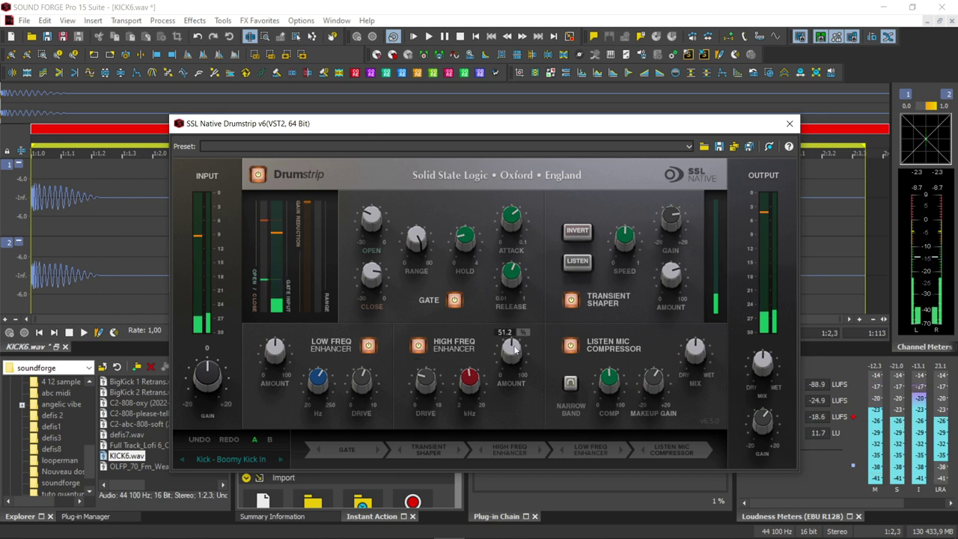
- Readjust the Low Freq Enhancer's drive, set its frequency to about 131.7 Hz, and stop playback
mouse_move(367, 383)
left_click_drag(367, 383, 367, 365)
mouse_move(320, 380)
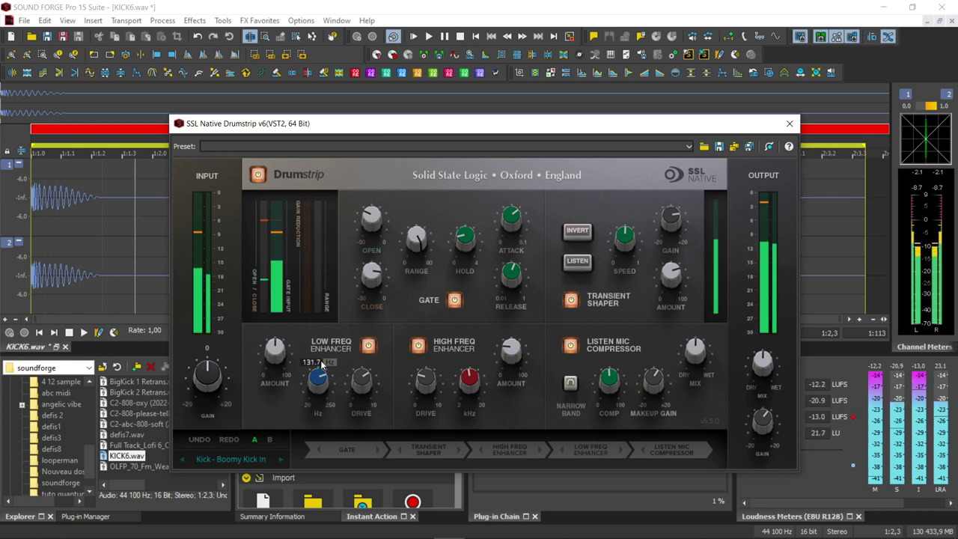
mouse_move(672, 282)
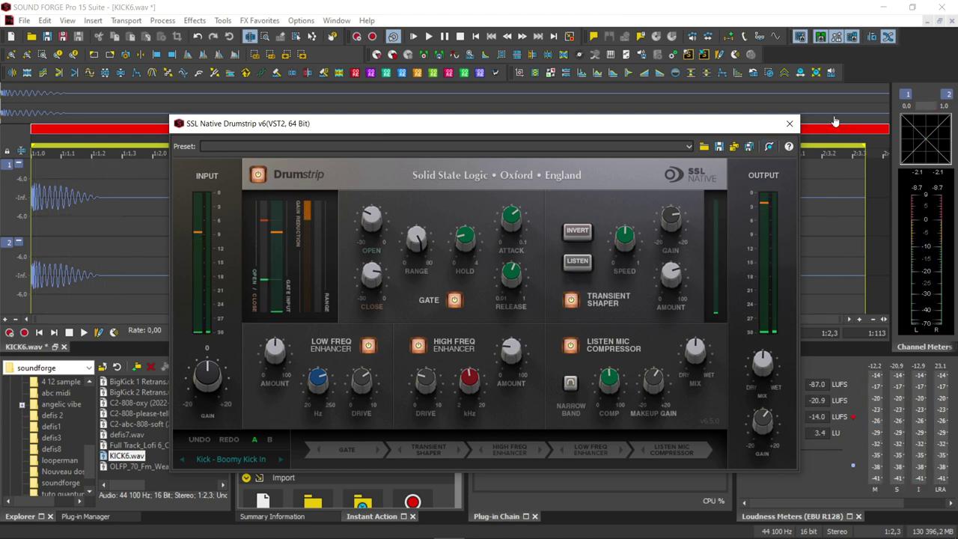
- Close the Drumstrip settings and load the saved kick/808 plug-in chain
left_click(789, 124)
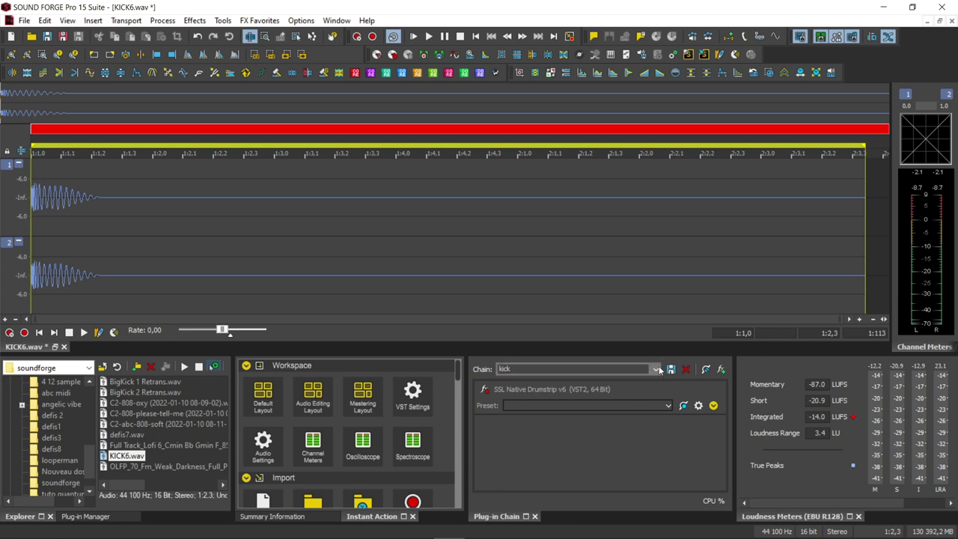
left_click(657, 369)
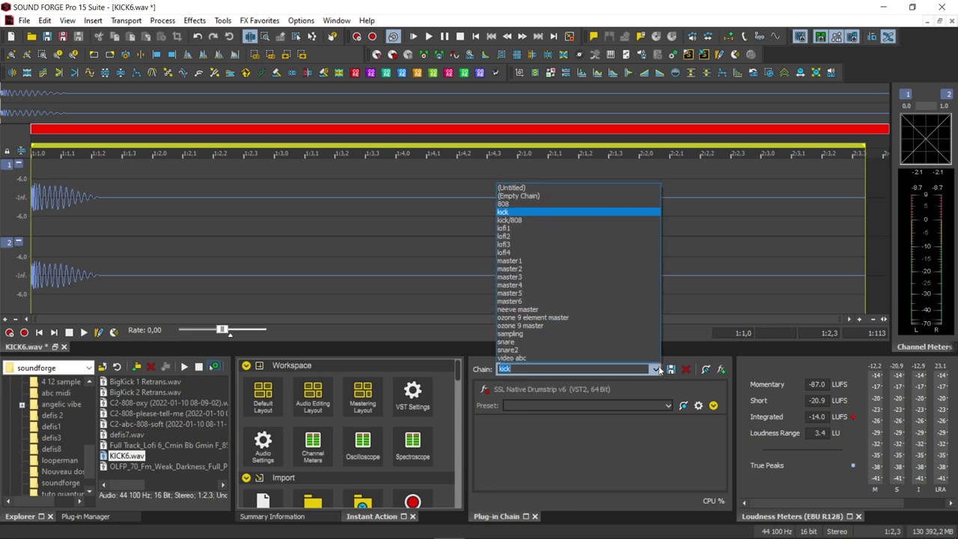
left_click(541, 220)
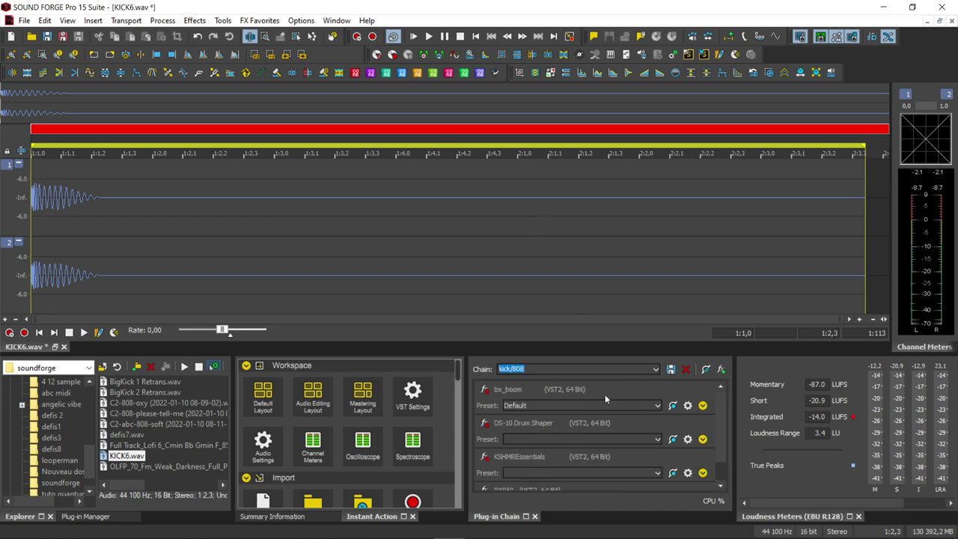
- Open the settings of bx_boom, DS-10 Drum Shaper, KSHMR Essentials and RX950, and spread their windows apart
left_click(689, 407)
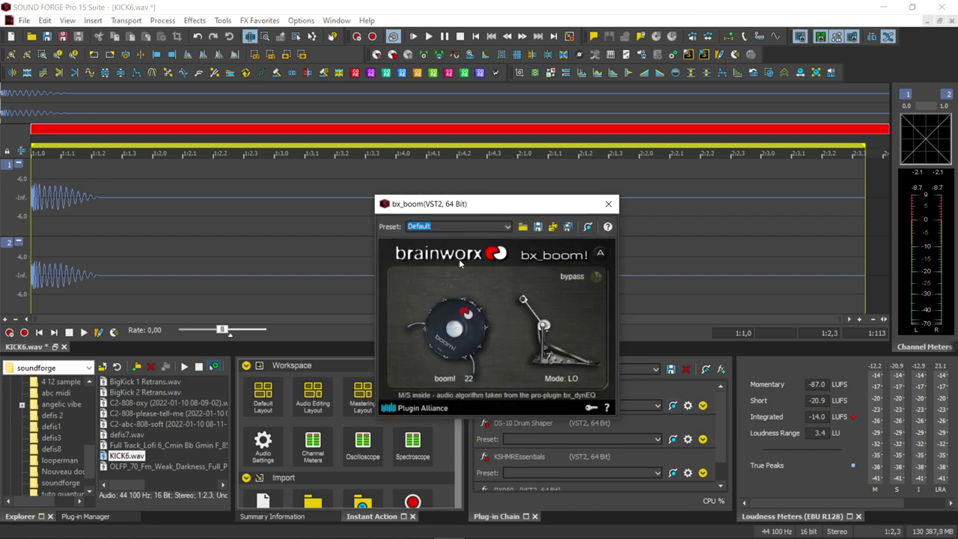
left_click(686, 440)
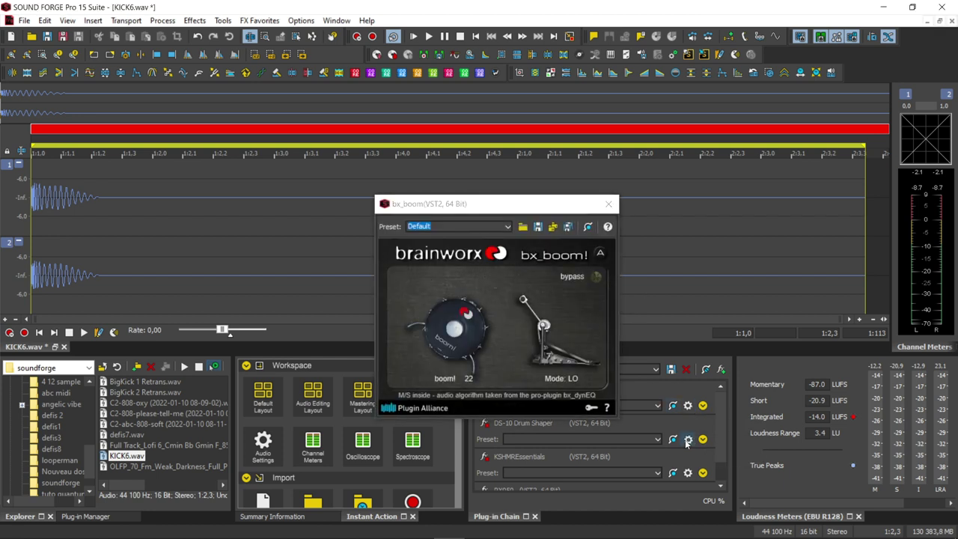
left_click_drag(546, 209, 260, 101)
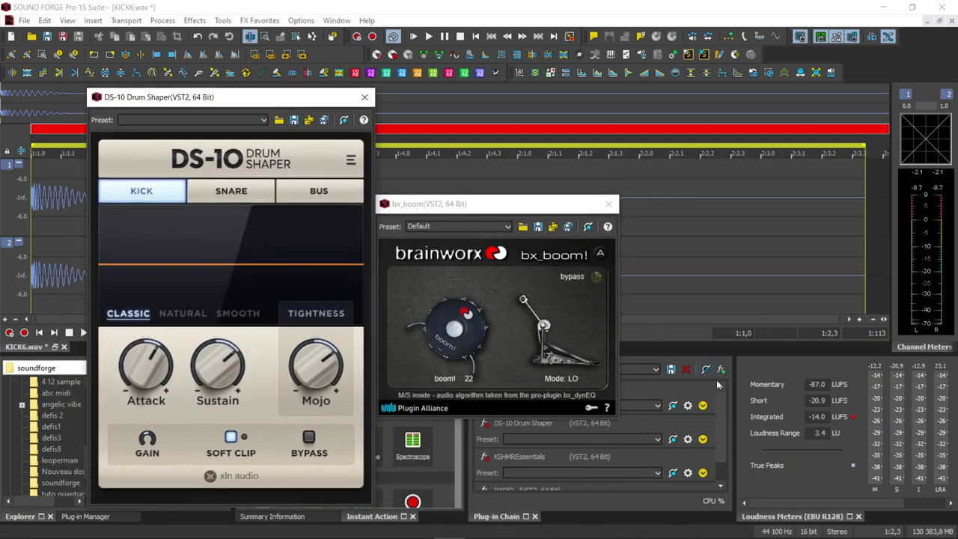
left_click(688, 472)
left_click_drag(535, 211, 806, 28)
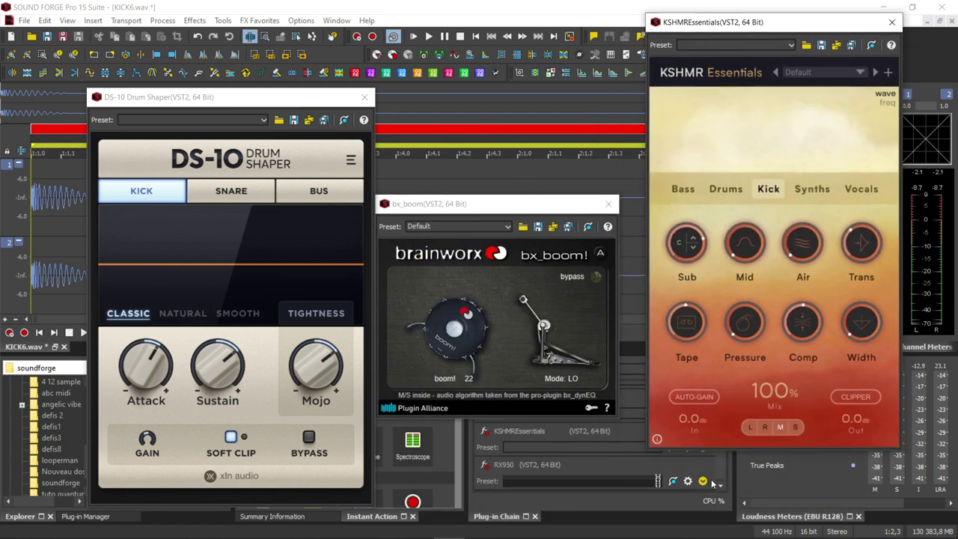
left_click(688, 480)
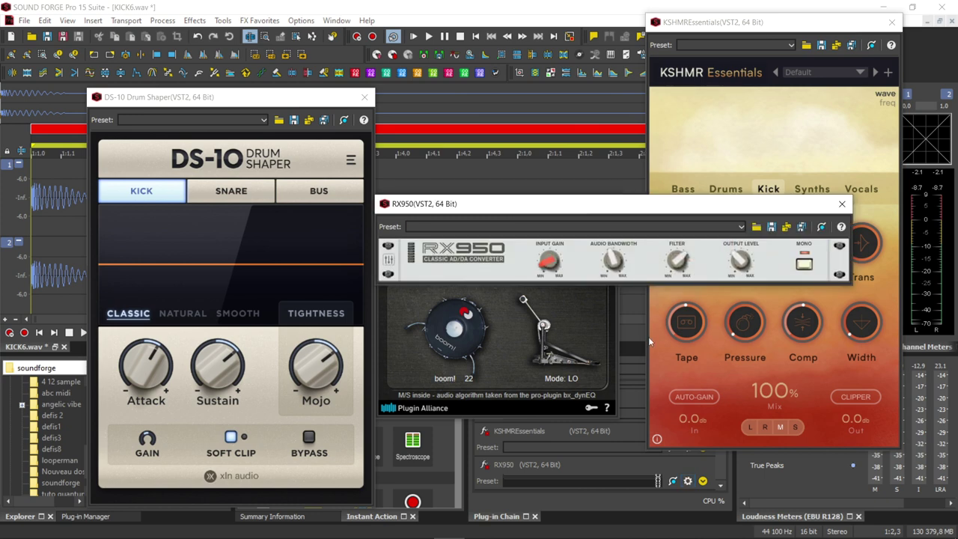
left_click_drag(613, 210, 612, 156)
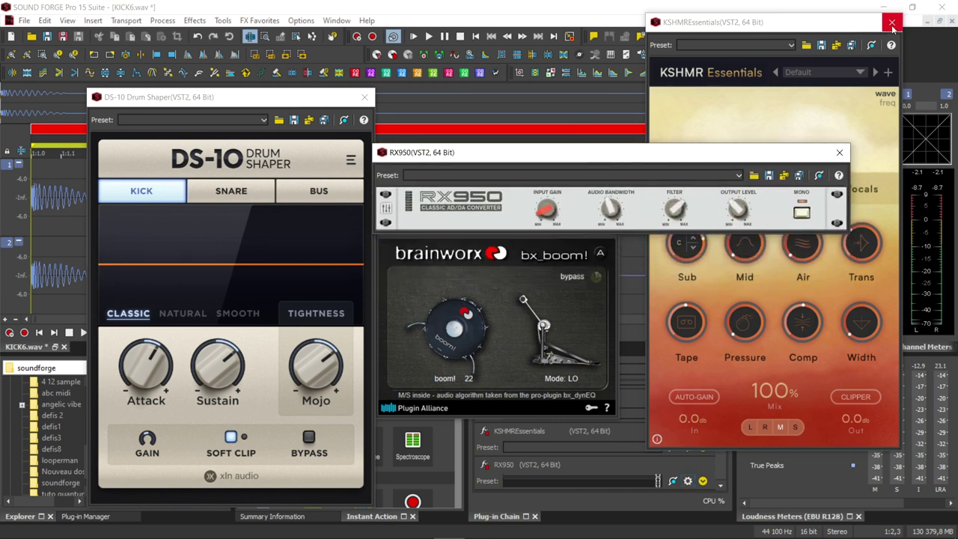
left_click_drag(836, 25, 594, 4)
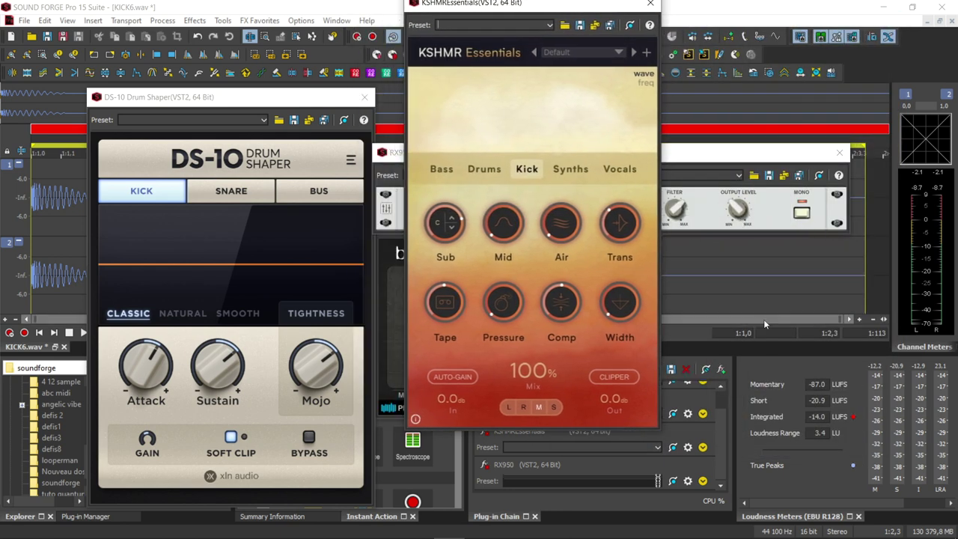
- Play the kick on a loop, move the KSHMR Essentials window aside, and set bx_boom to 86 in MID mode
key("space")
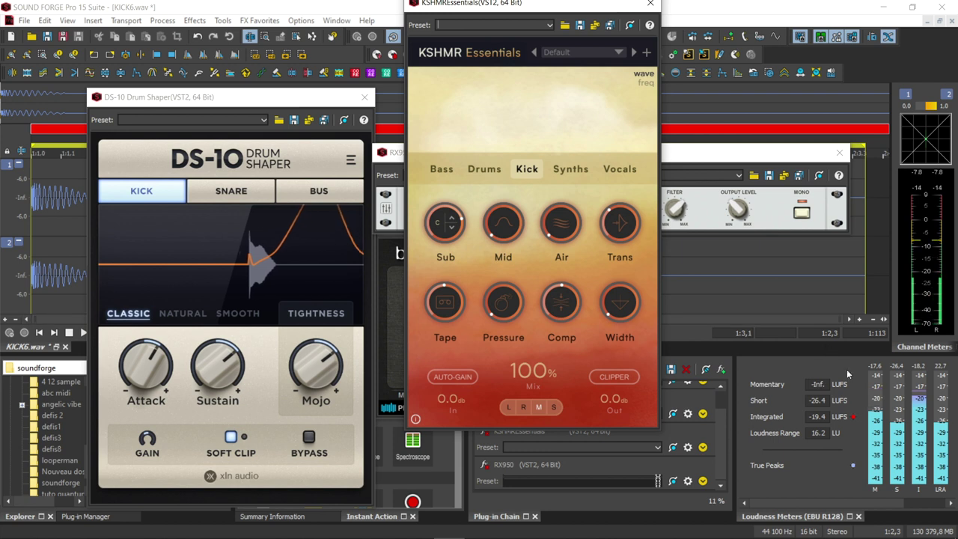
left_click(707, 371)
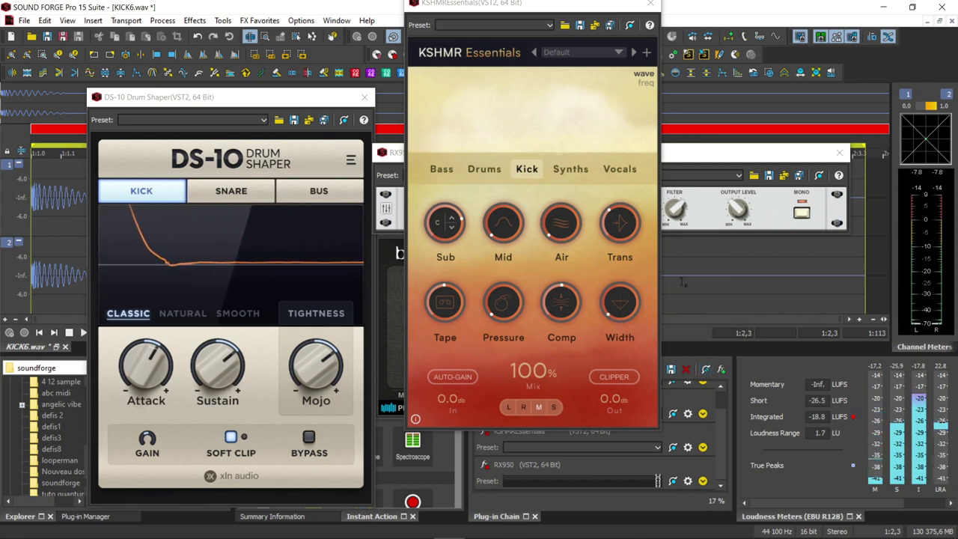
left_click_drag(576, 9, 869, 92)
left_click_drag(451, 328, 449, 297)
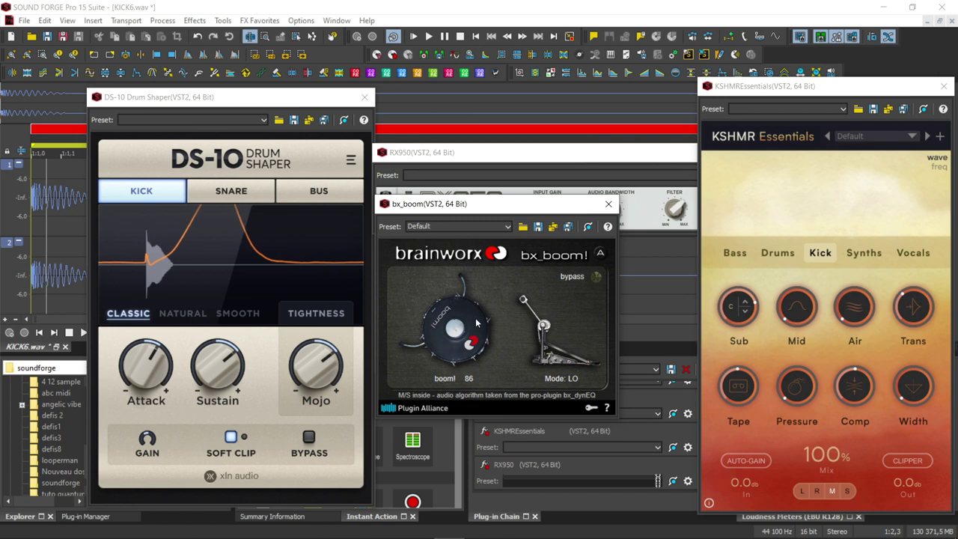
left_click(541, 287)
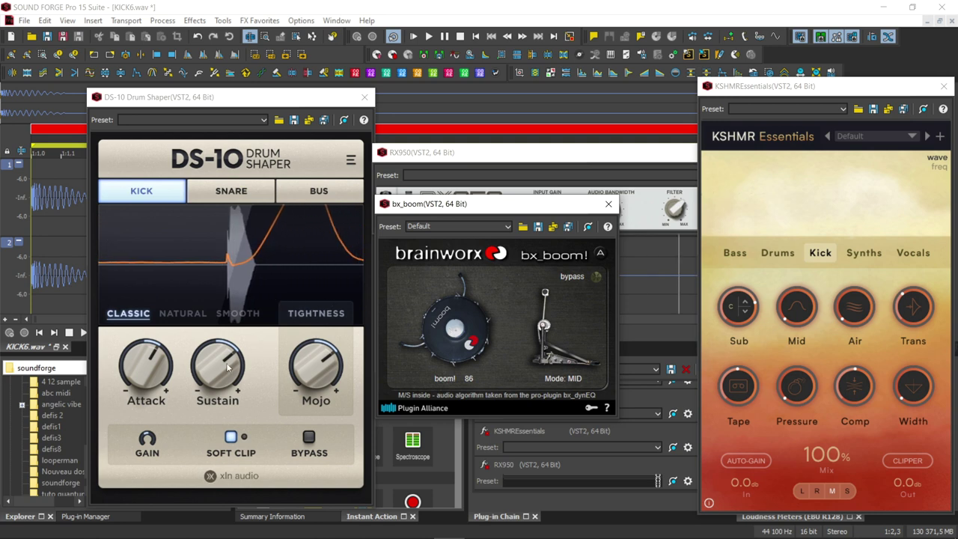
- Set the DS-10 Drum Shaper's Attack to 40% and lower its Sustain to below the midpoint
left_click_drag(168, 367, 170, 356)
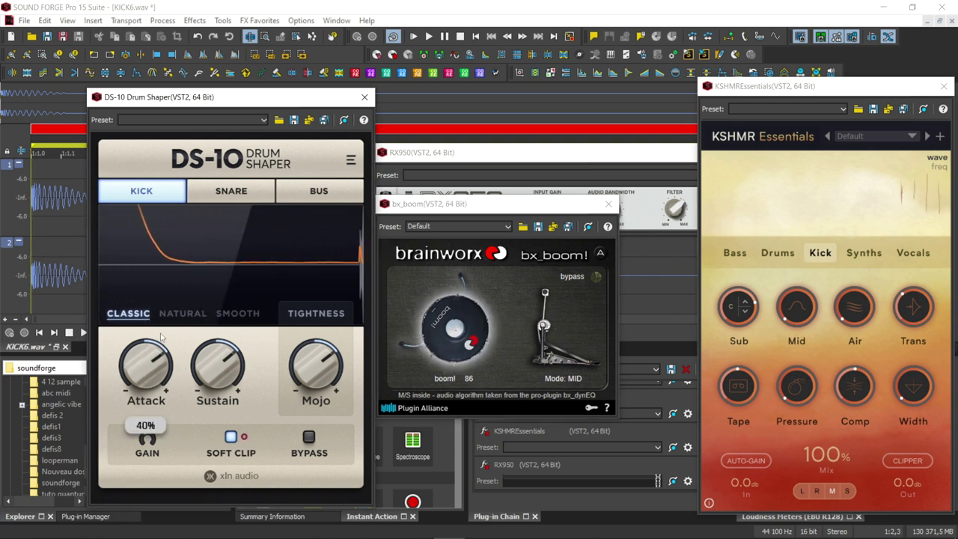
left_click_drag(215, 385, 223, 520)
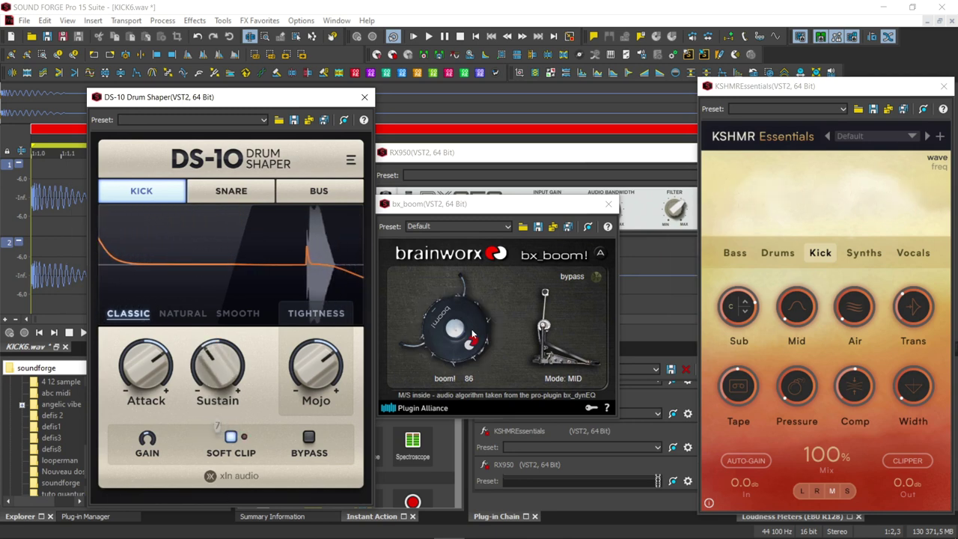
- Set bx_boom's boom amount to 100 and switch its mode to HI
left_click(470, 335)
left_click_drag(470, 335, 470, 321)
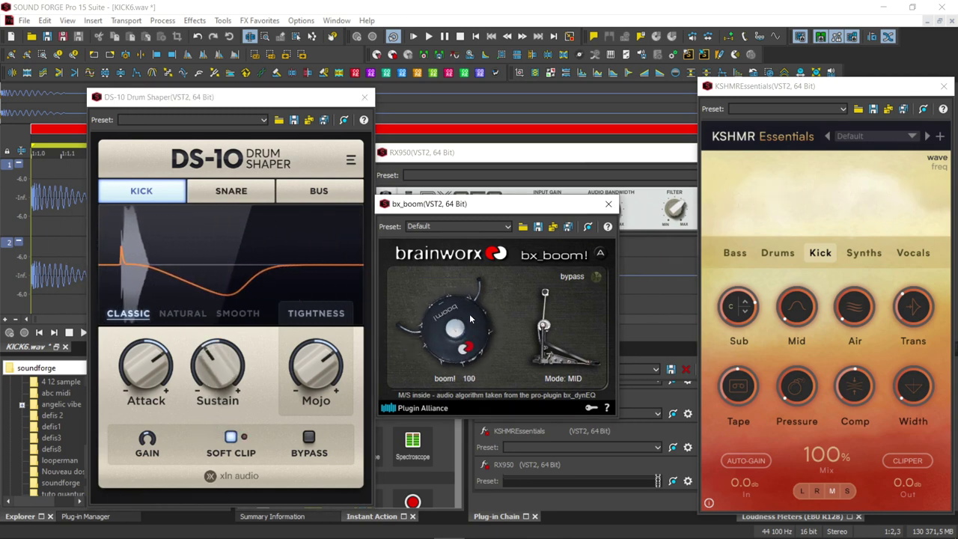
left_click(543, 326)
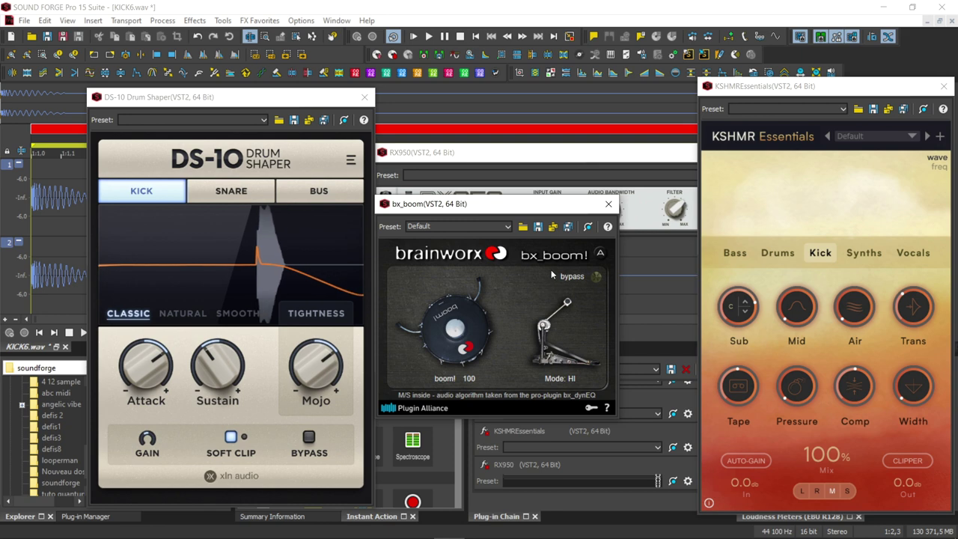
- Set KSHMR Essentials' Tape to 50 and raise its Comp and Trans amounts
left_click_drag(846, 86, 530, 69)
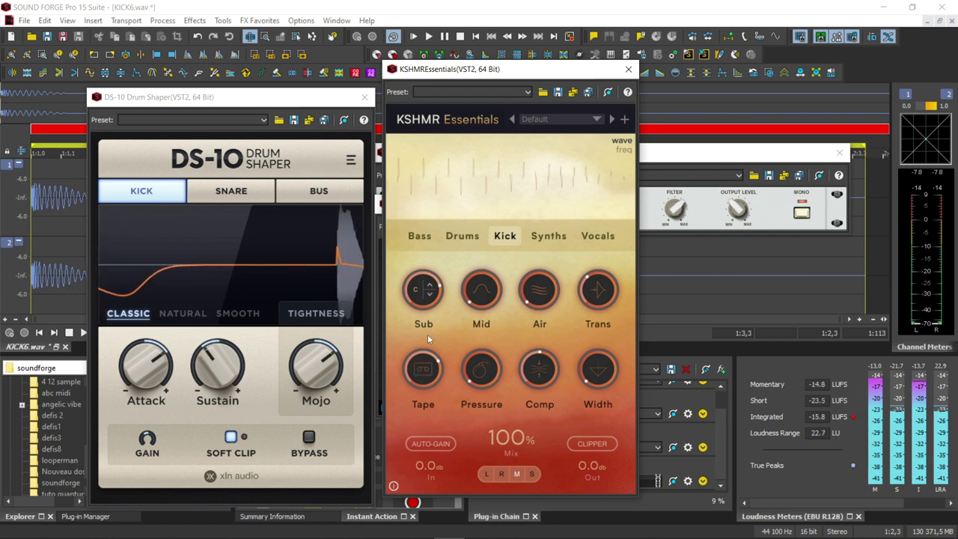
left_click_drag(425, 382, 417, 406)
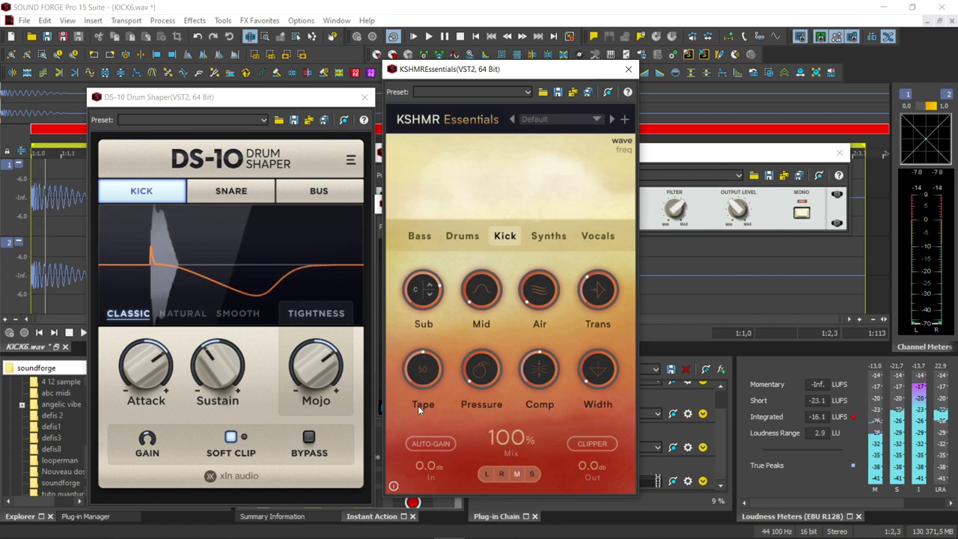
mouse_move(541, 382)
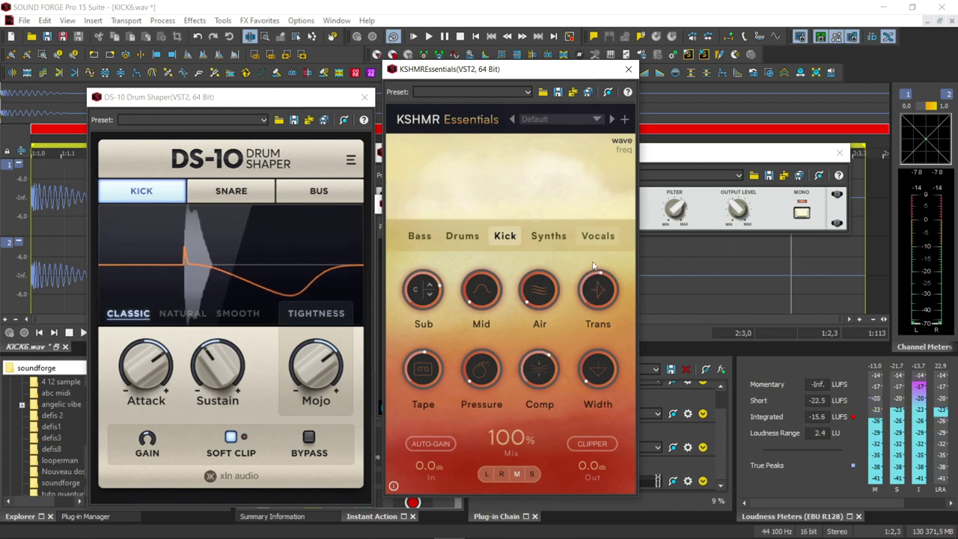
- Sweep the RX950's filter, raise its input gain slightly, and settle the filter at 59
left_click(782, 154)
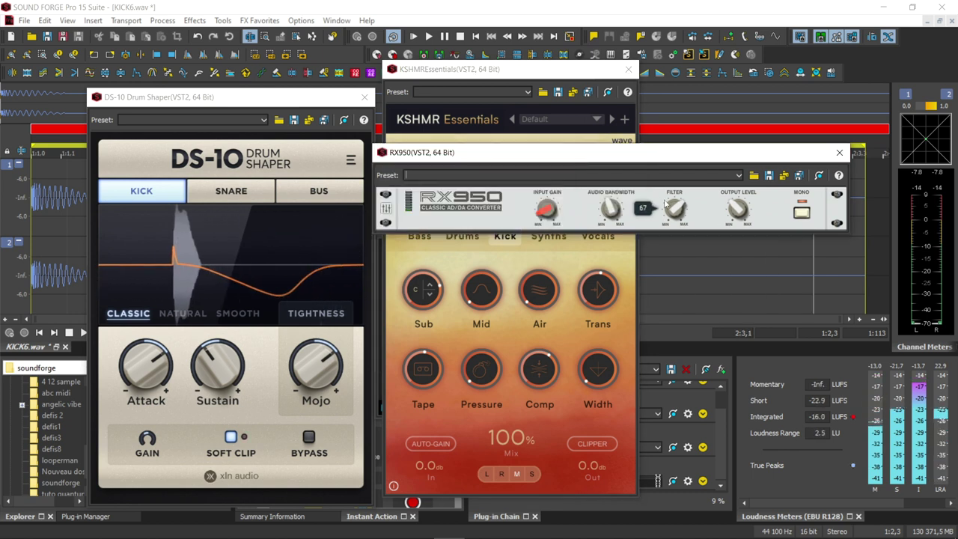
left_click_drag(674, 210, 672, 177)
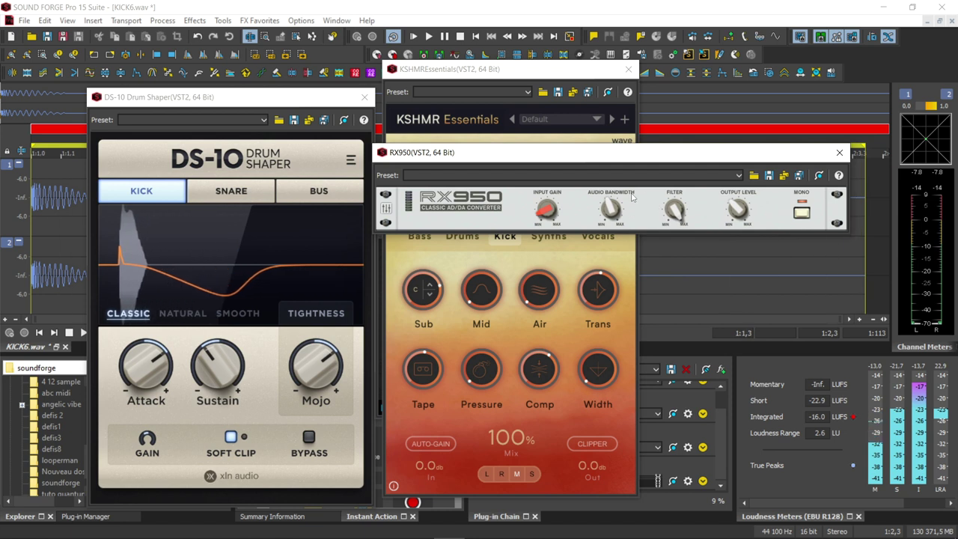
mouse_move(670, 213)
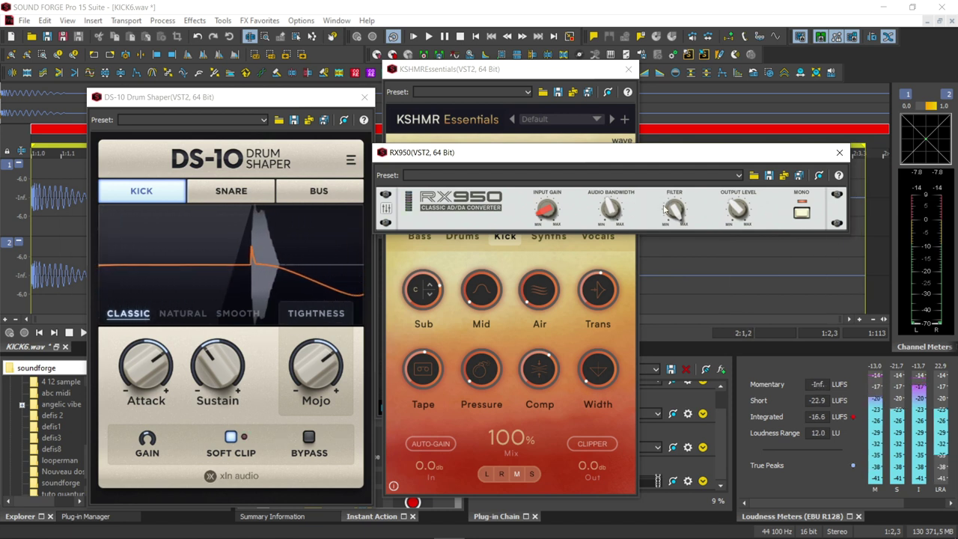
left_click_drag(670, 213, 682, 283)
mouse_move(554, 213)
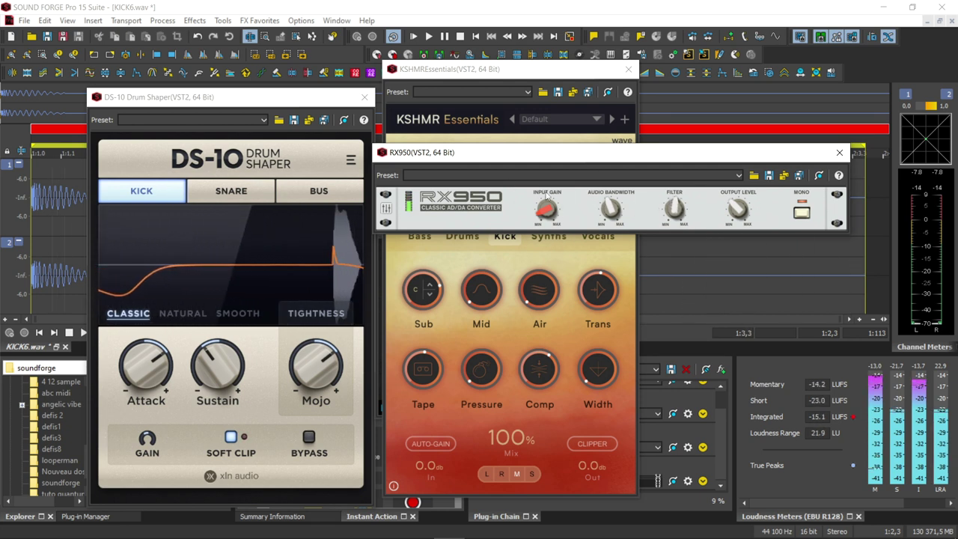
left_click_drag(554, 214, 551, 206)
left_click_drag(664, 208, 676, 203)
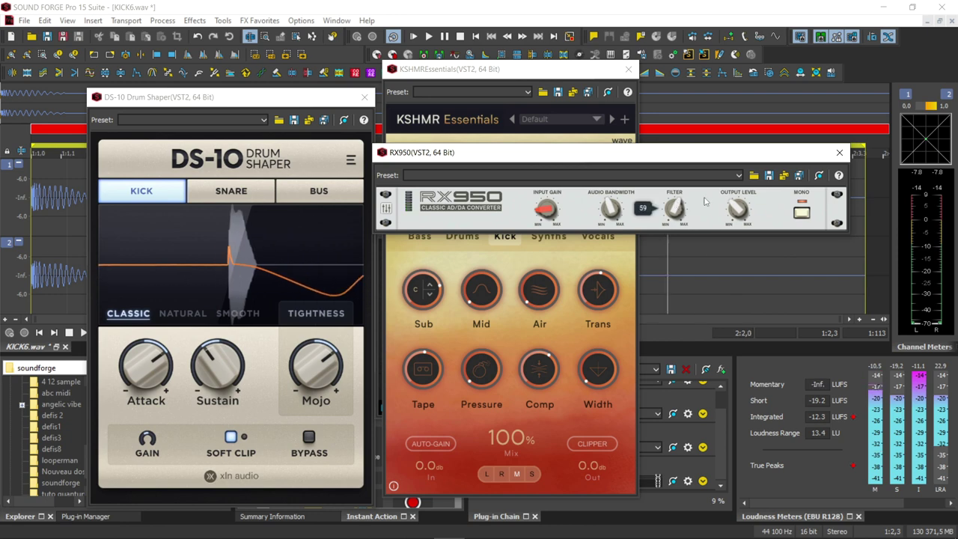
- Close all four plug-in windows, stop playback, and save KICK6.wav with the kick/808 chain applied
left_click(839, 152)
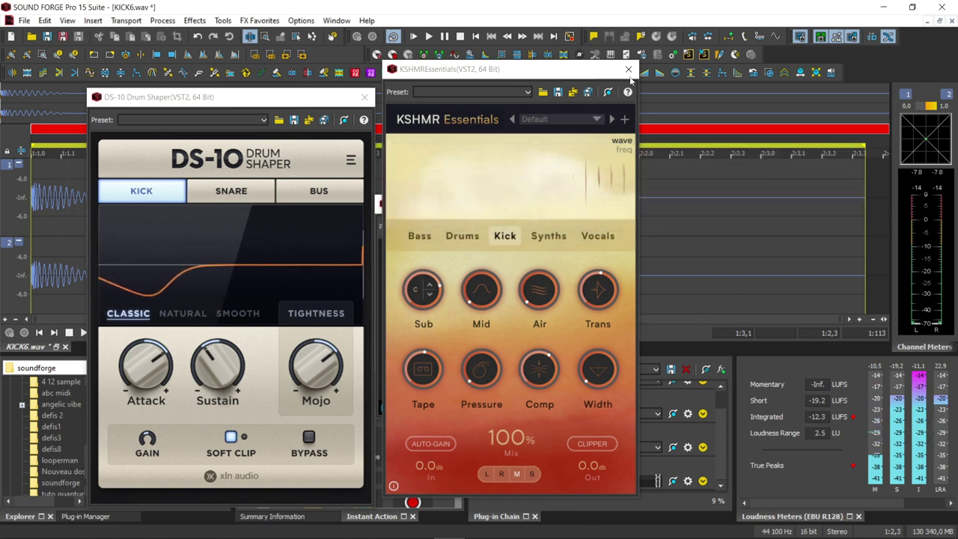
left_click(628, 70)
left_click(364, 97)
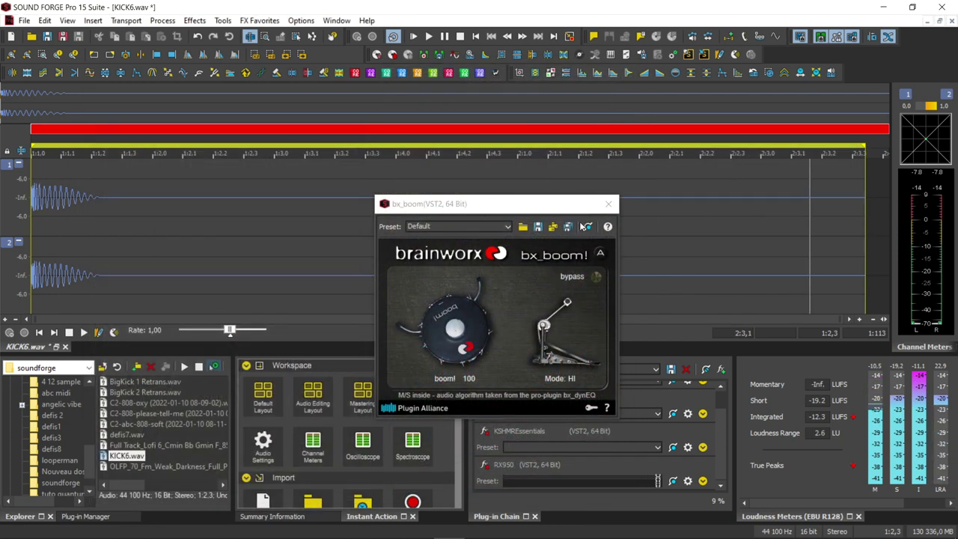
left_click(609, 204)
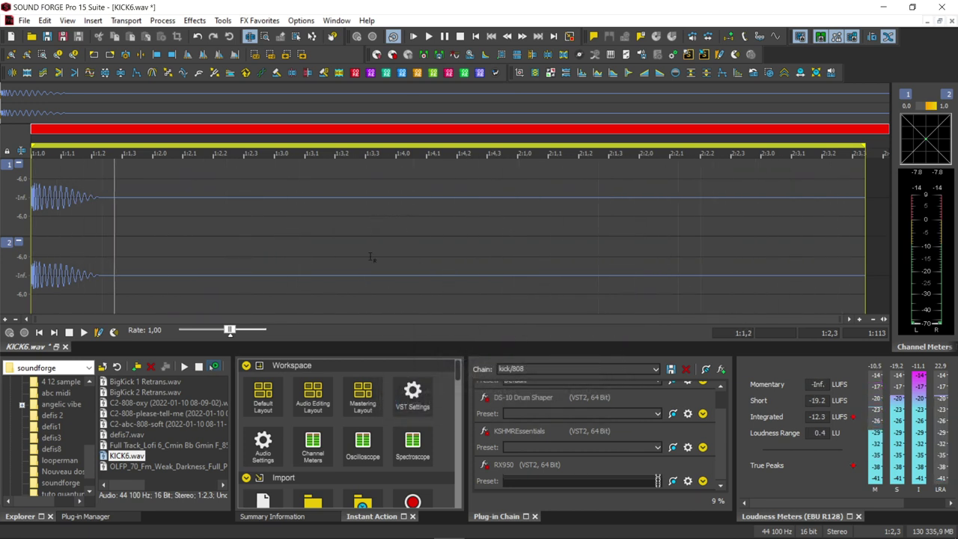
key("space")
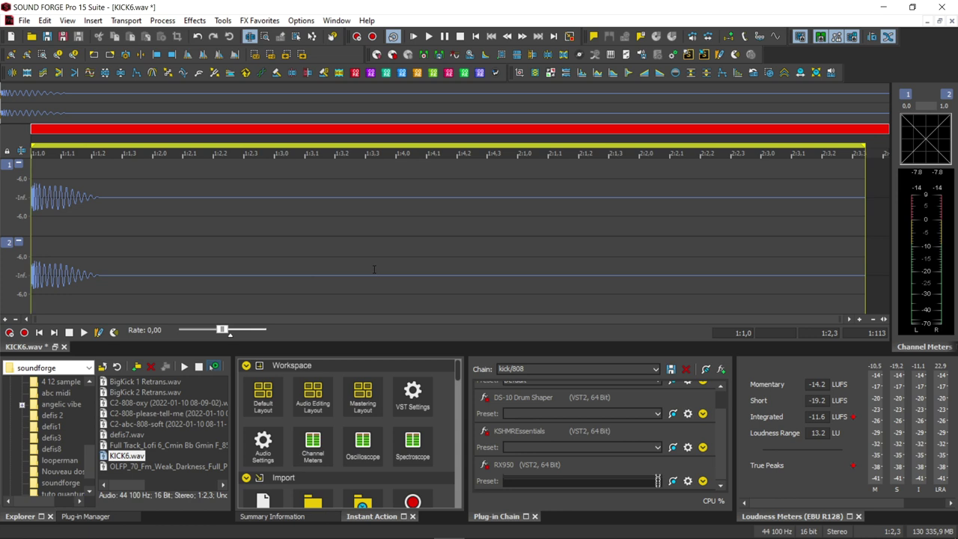
key("ctrl+s")
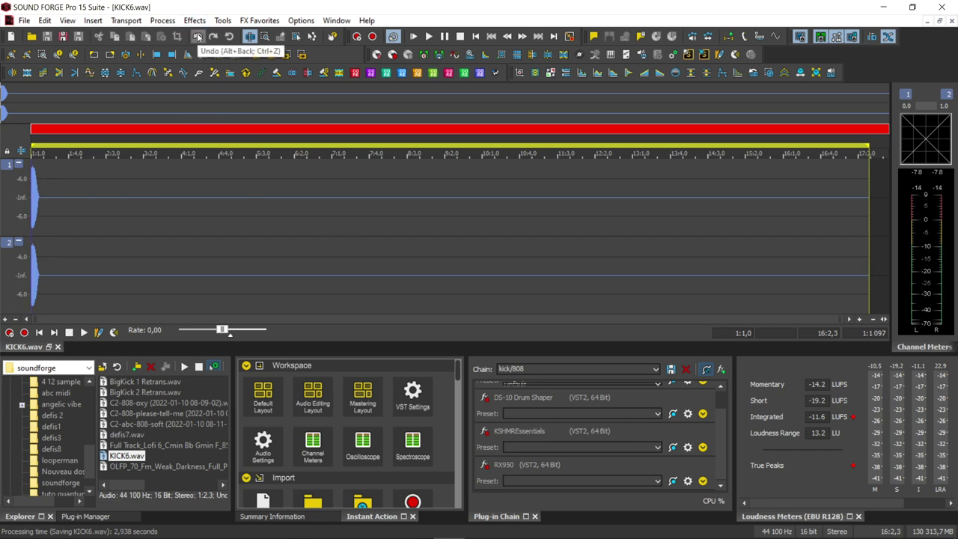
- Compare the unprocessed and processed kick by repeatedly undoing and redoing the chain processing, and play the processed version
left_click(198, 38)
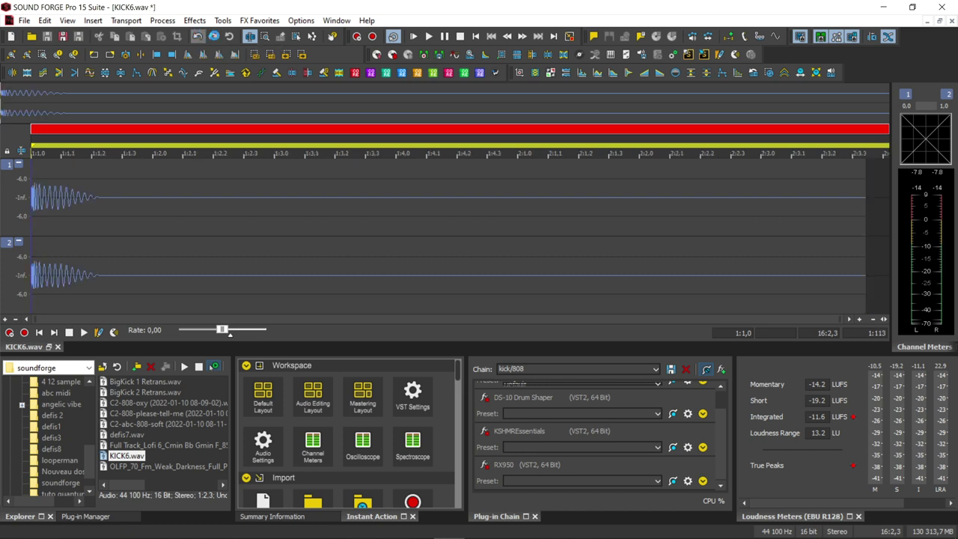
left_click(198, 37)
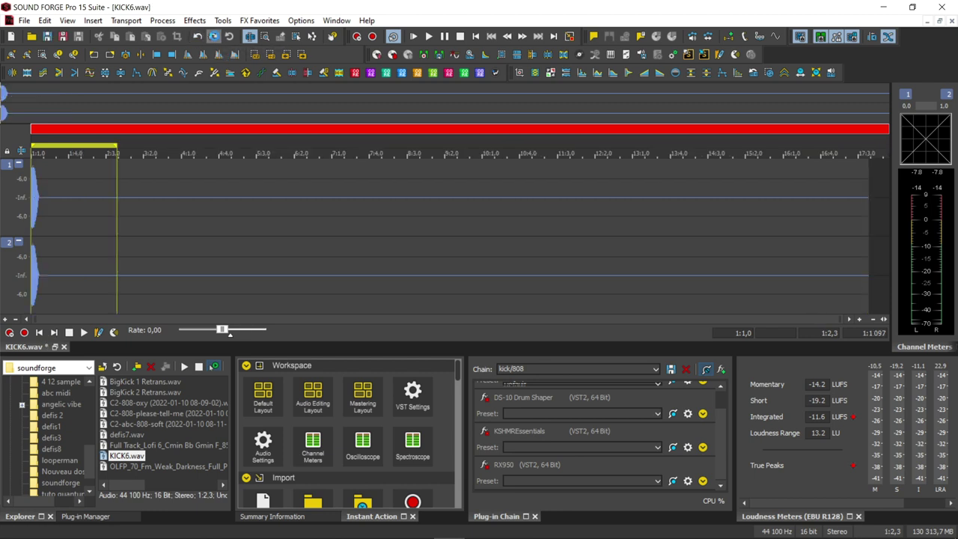
left_click(198, 36)
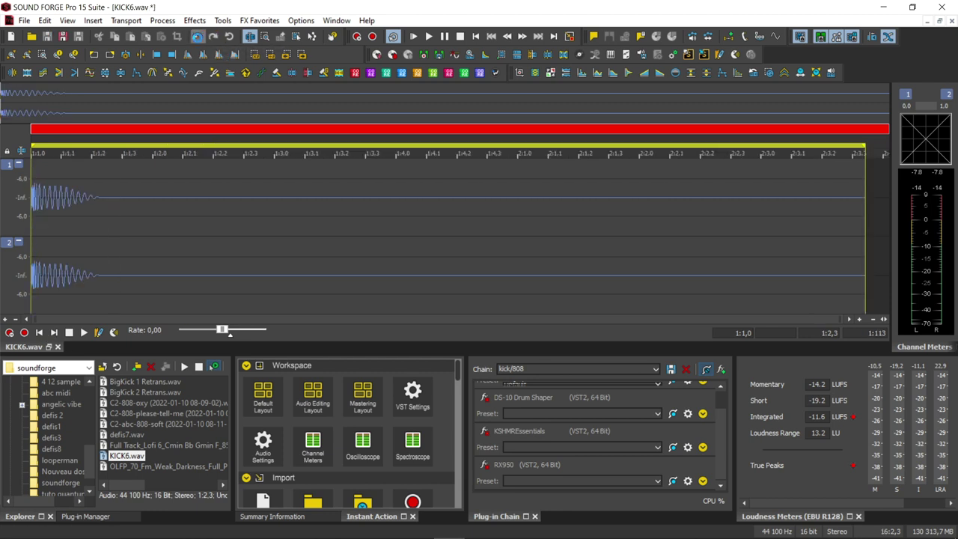
left_click(198, 37)
left_click(199, 37)
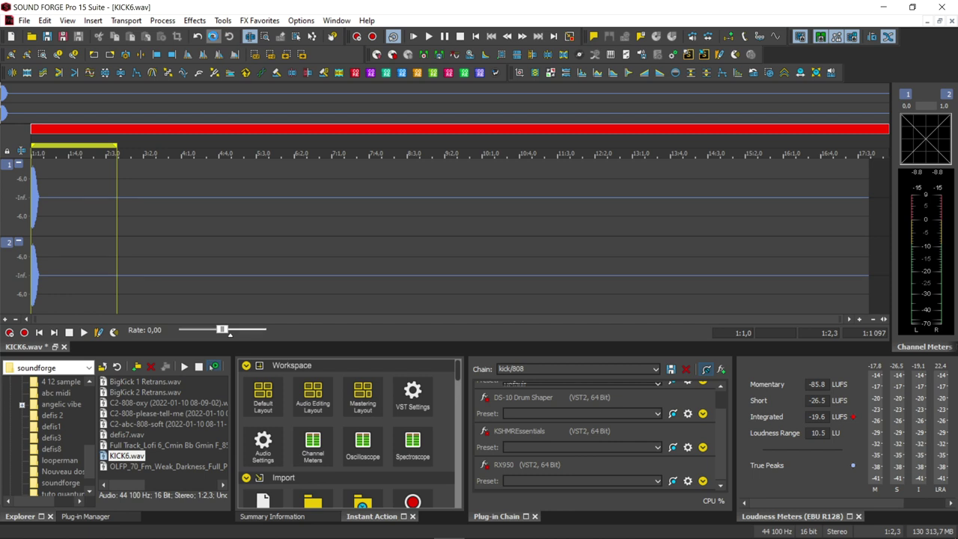
left_click(213, 36)
key("space")
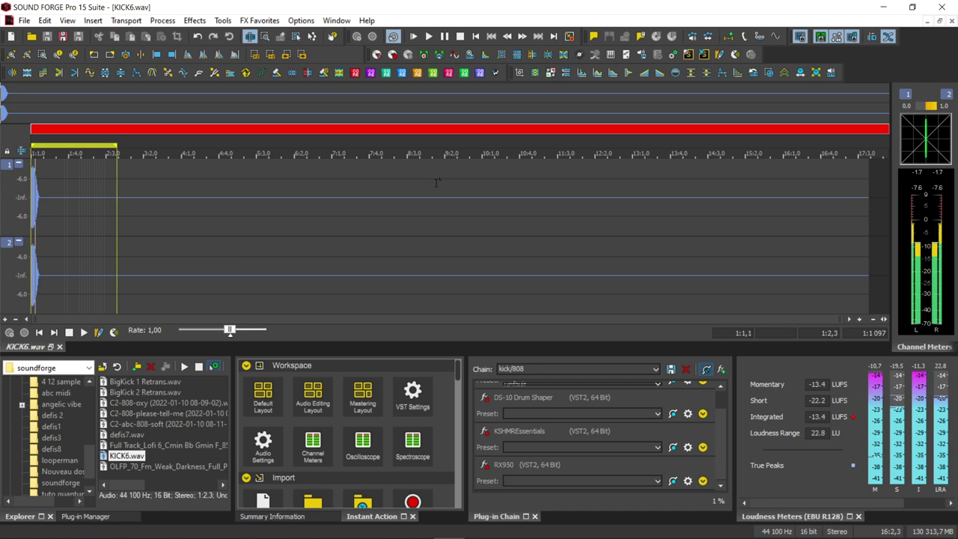
key("space")
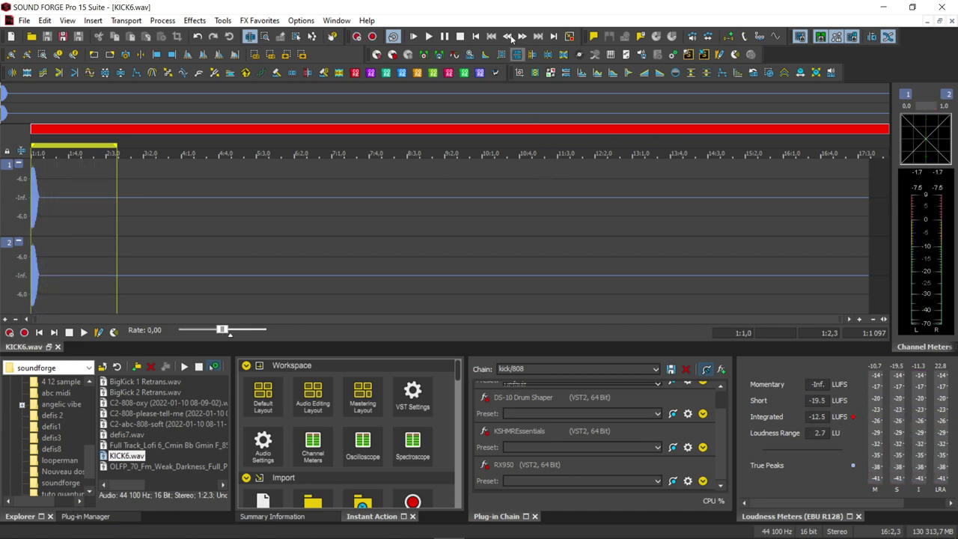
- Close KICK6.wav without saving the changes, open SNARE6.wav from the soundforge folder, and audition it
key("ctrl+F4")
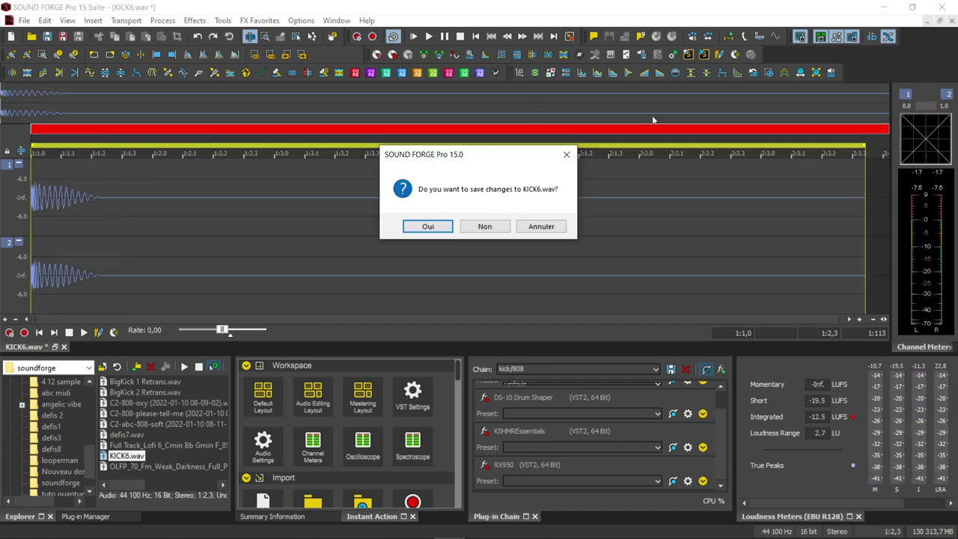
left_click(484, 227)
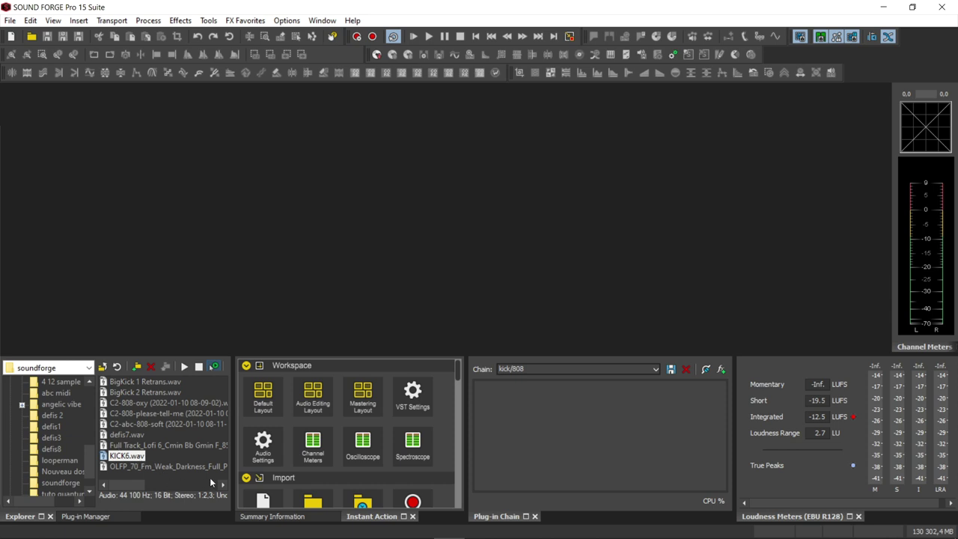
left_click(223, 486)
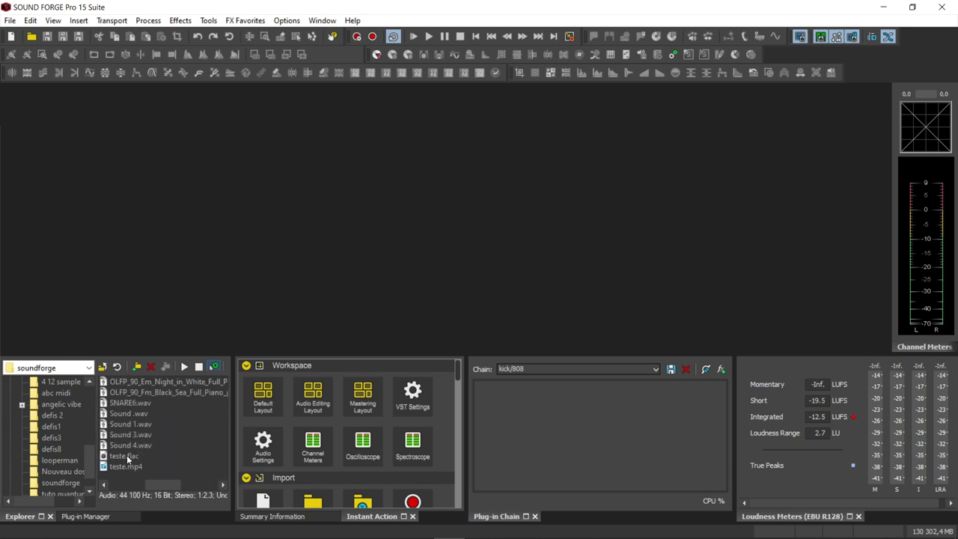
left_click_drag(131, 404, 141, 378)
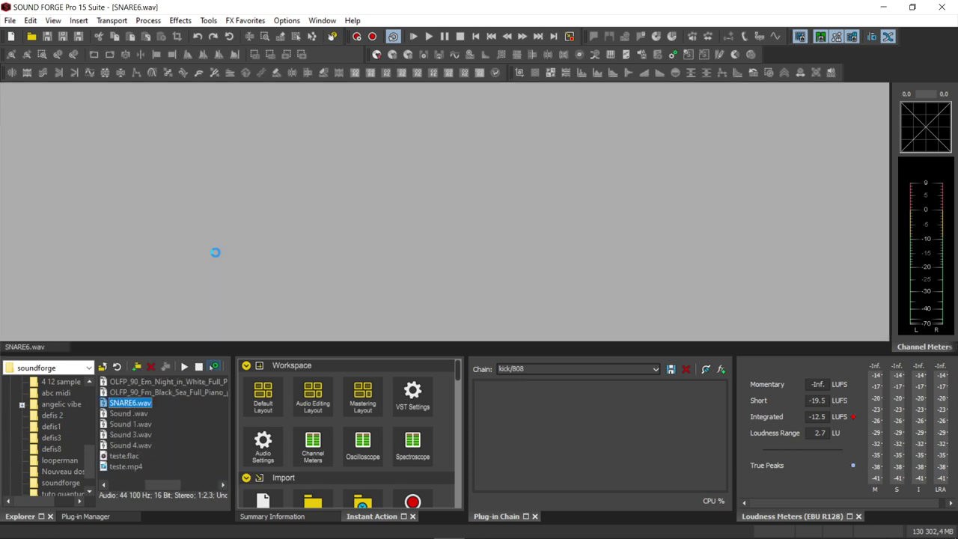
key("space")
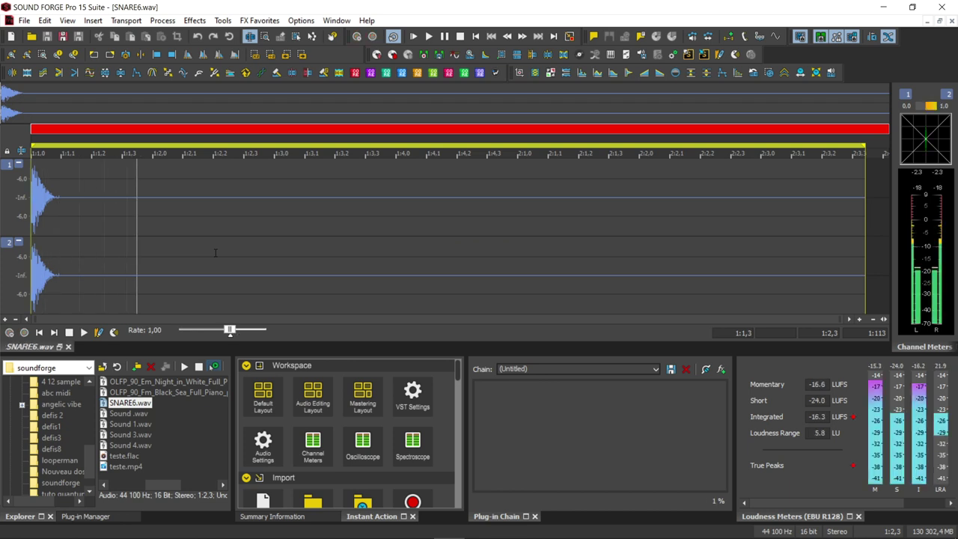
key("space")
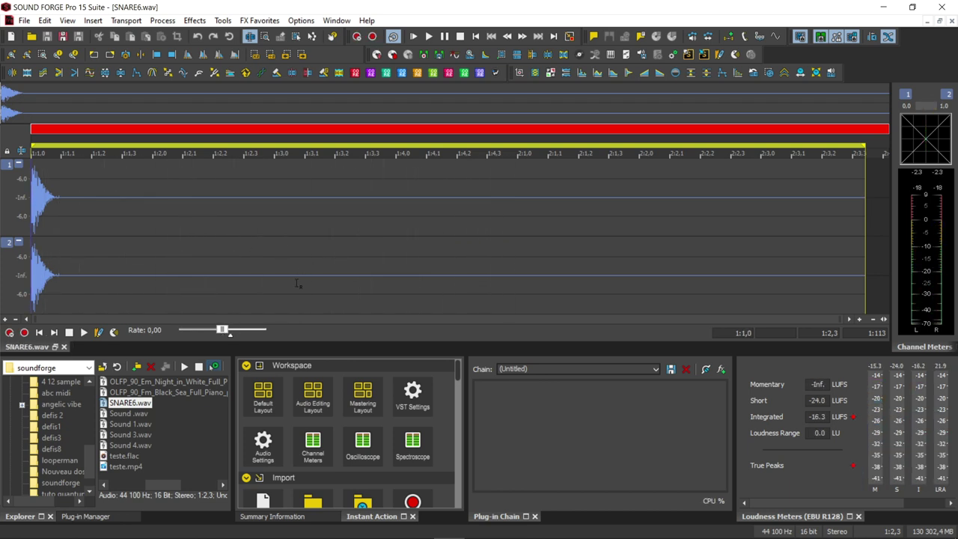
- Load the saved snare chain on SNARE6.wav and start playback with the SSL Native Drumstrip open
left_click(591, 369)
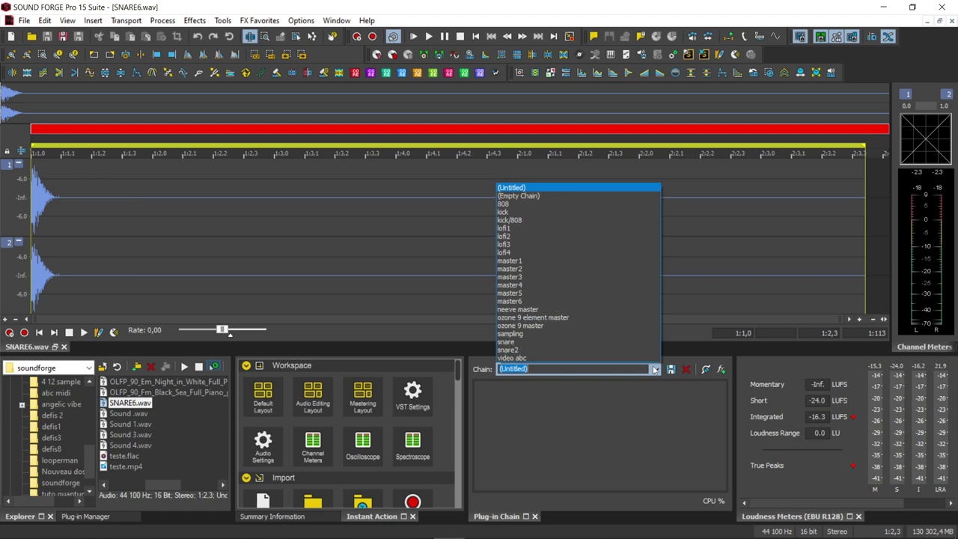
left_click(531, 342)
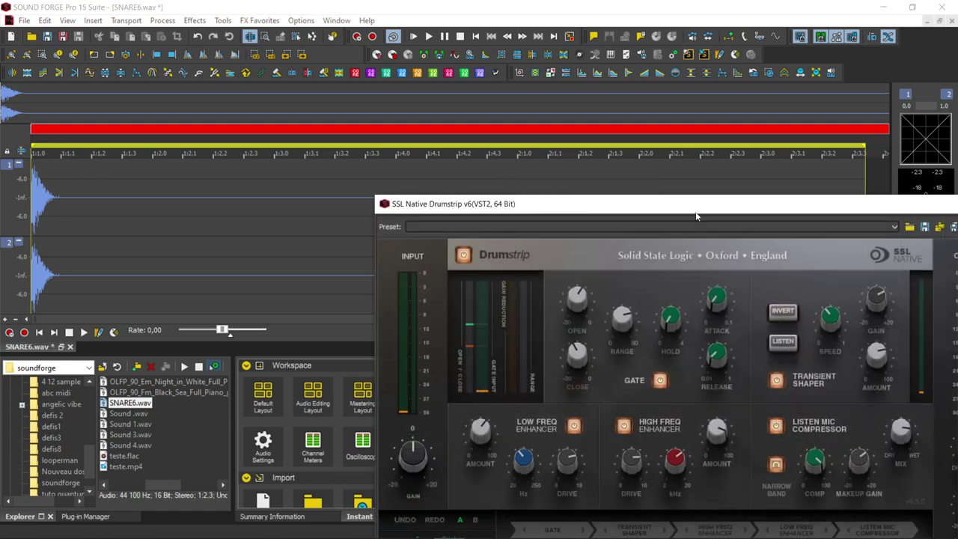
key("space")
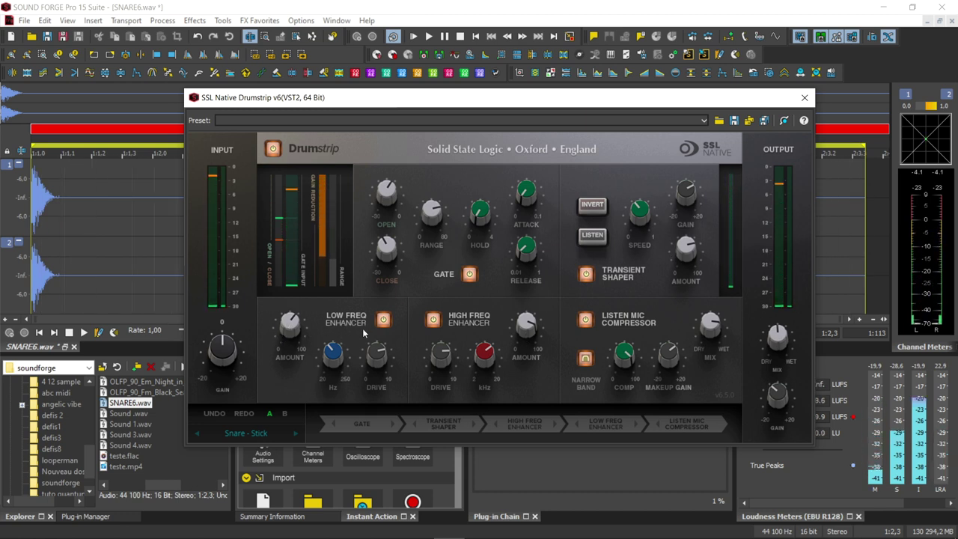
- Raise Drumstrip's Low Freq Enhancer frequency, sweep the High Freq Enhancer's frequency down, and set its drive to about 7.72
mouse_move(343, 350)
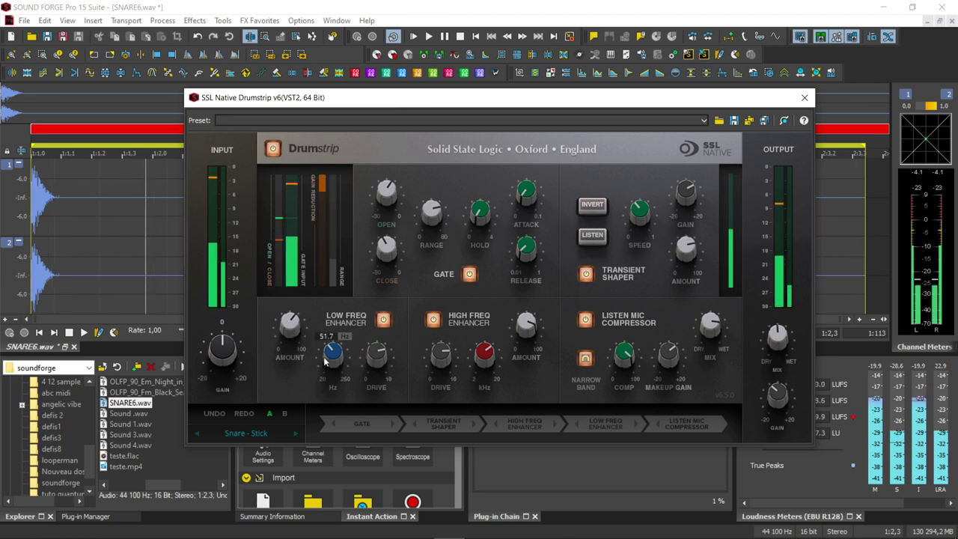
left_click_drag(324, 339, 319, 320)
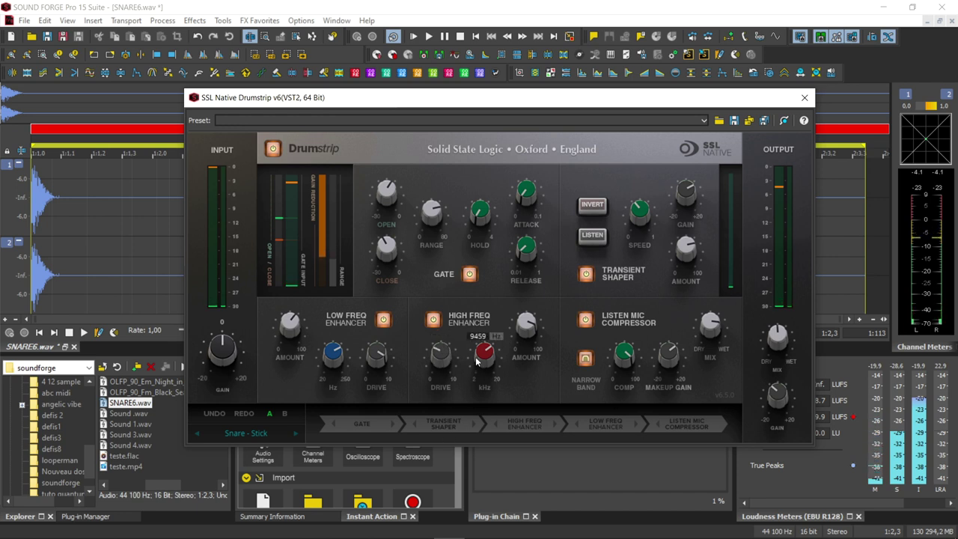
left_click_drag(490, 360, 485, 311)
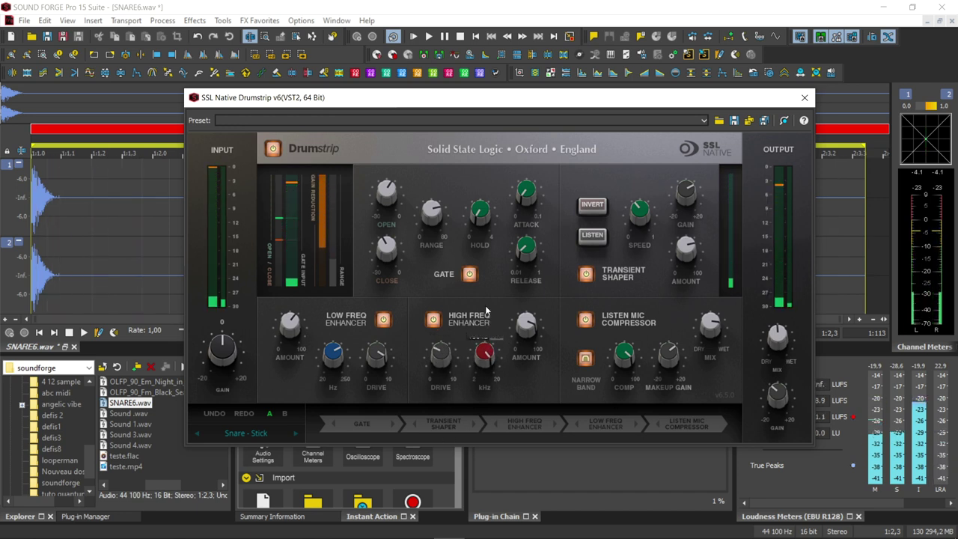
left_click_drag(482, 364, 504, 487)
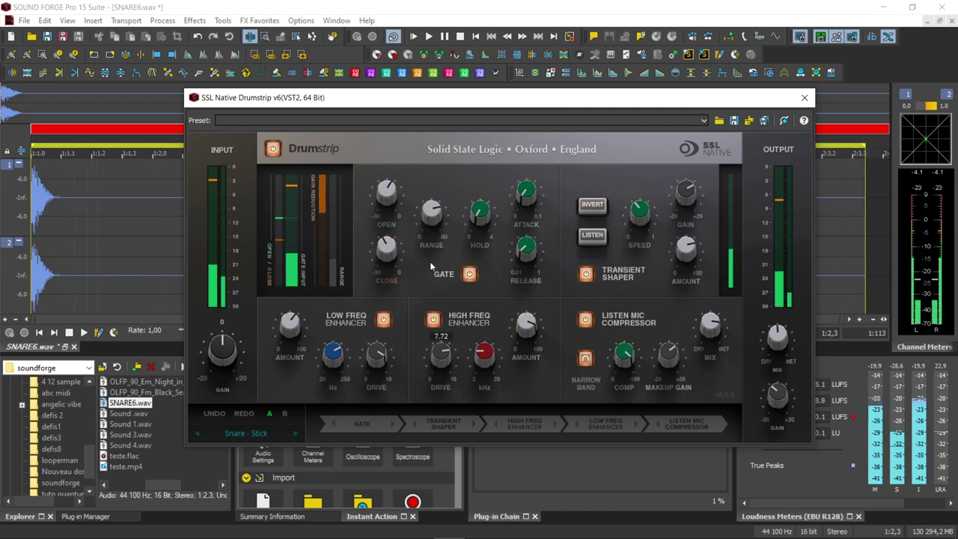
- Set the Low Freq Enhancer to about 38.9 Hz with a drive of about 9.73 and an amount of 83%
left_click_drag(334, 351, 327, 418)
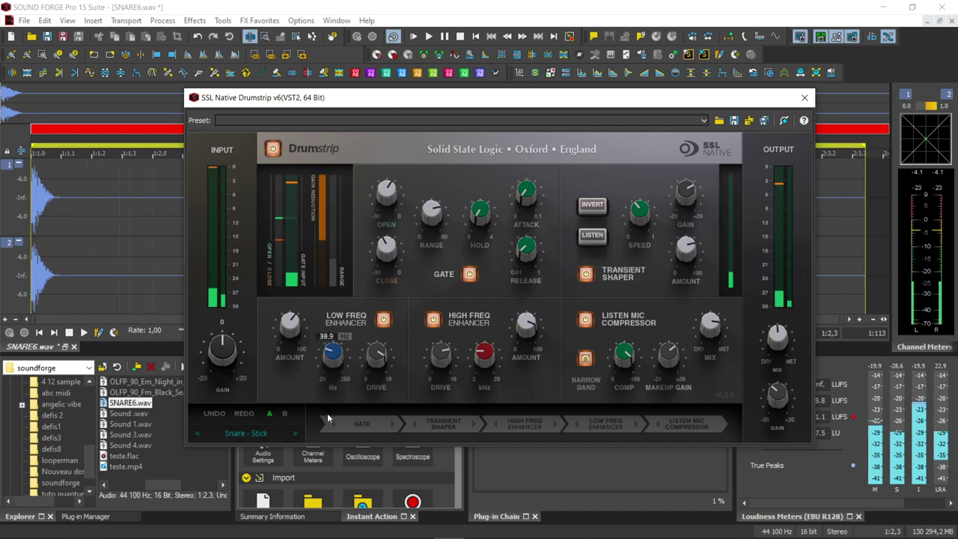
mouse_move(367, 358)
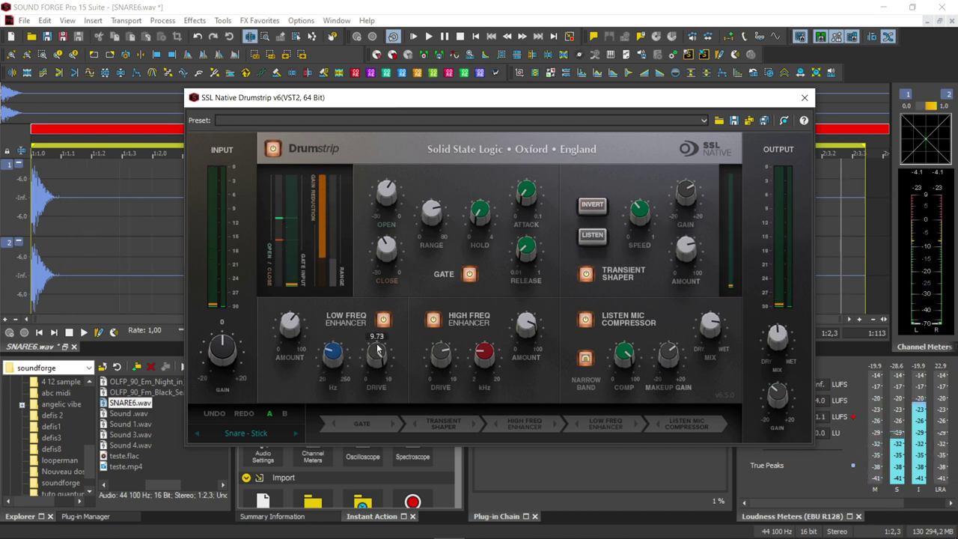
mouse_move(288, 318)
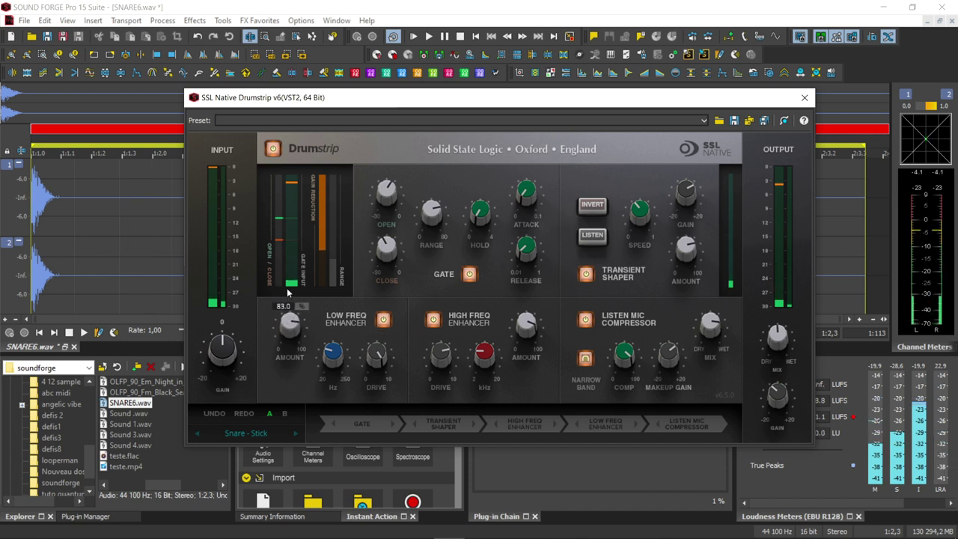
- Turn the High Freq Enhancer amount fully up, reduce the Listen Mic Compressor's Comp, and raise its mix fully
mouse_move(526, 322)
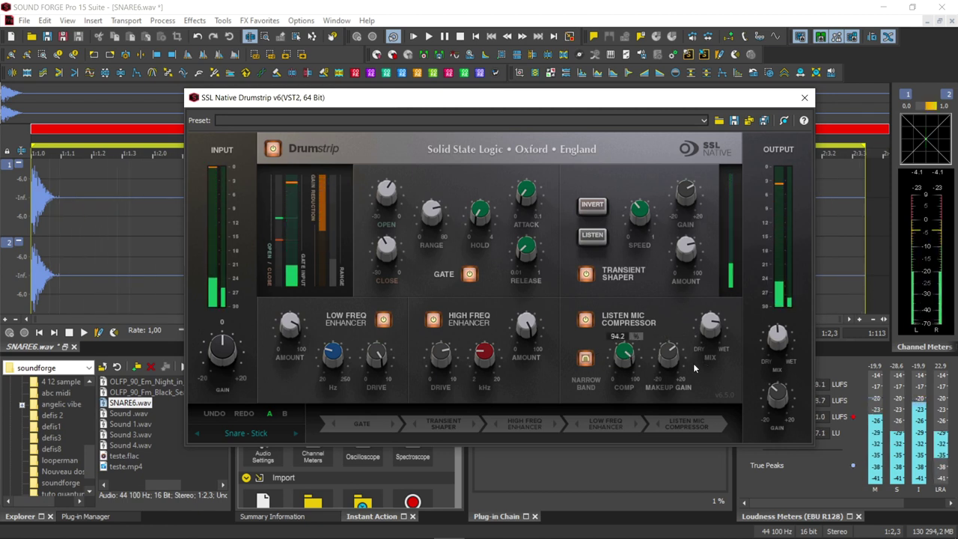
mouse_move(628, 383)
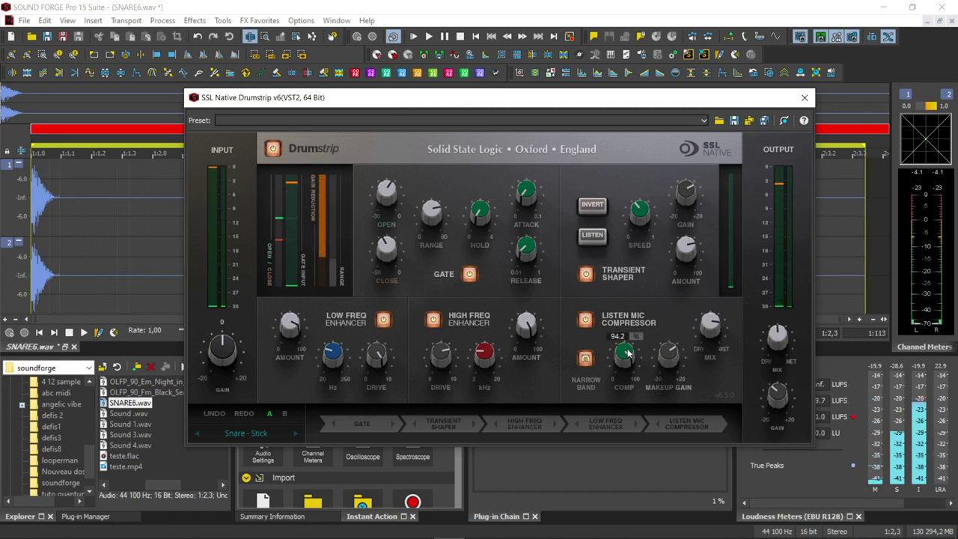
mouse_move(712, 322)
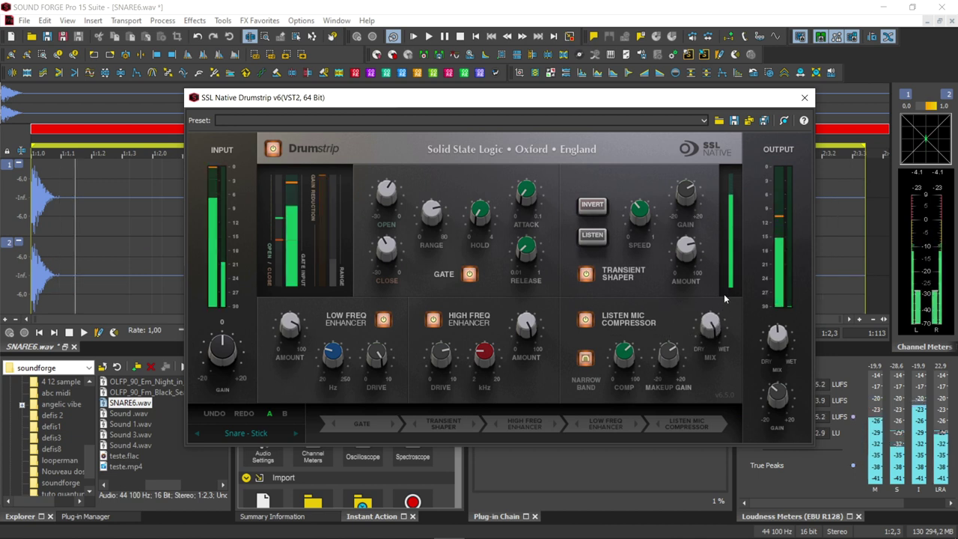
- Compare the snare with Drumstrip bypassed and active
mouse_move(782, 387)
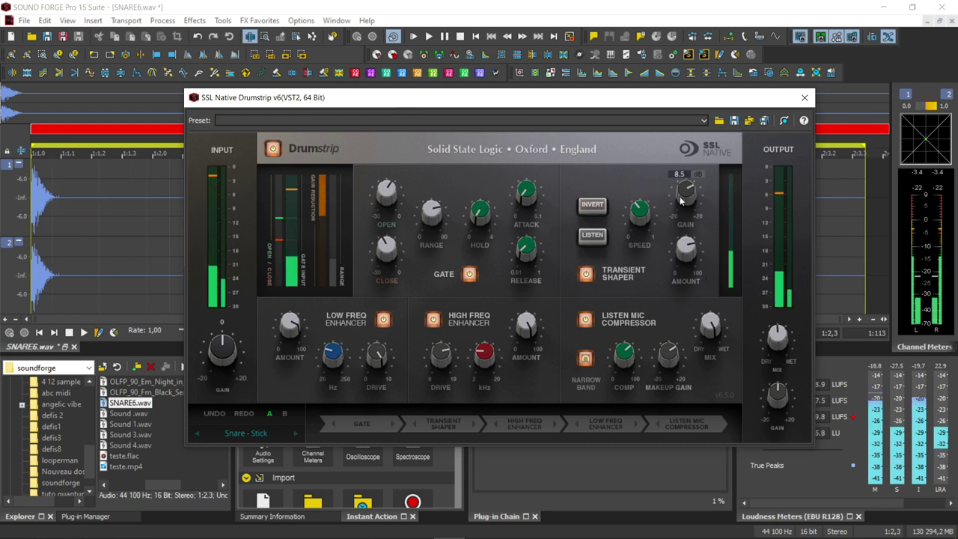
left_click(272, 149)
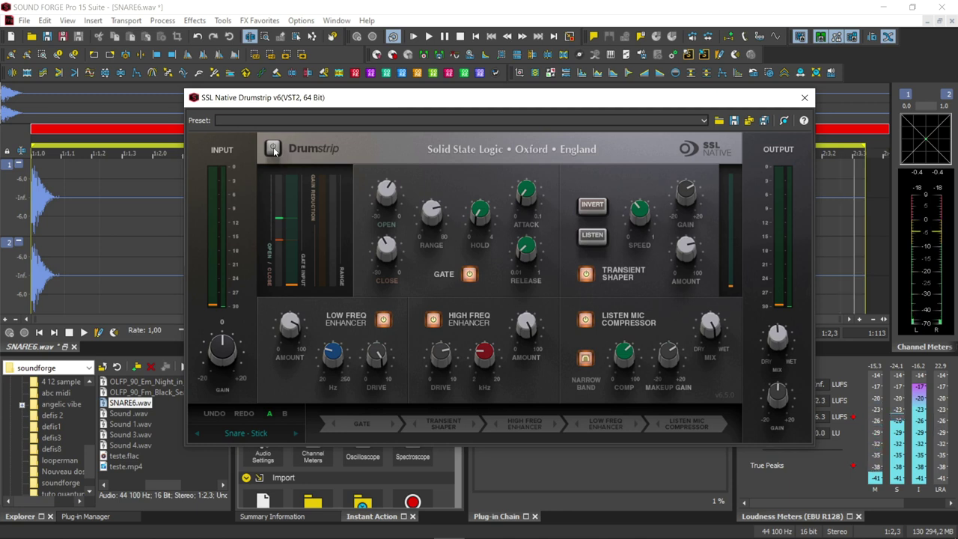
left_click(272, 149)
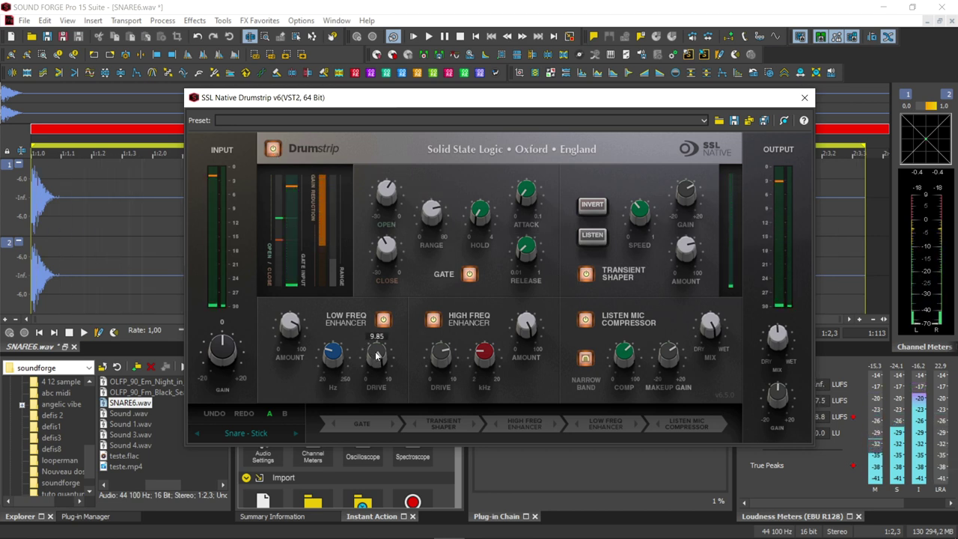
- Raise the Low Freq Enhancer's frequency, set the High Freq Enhancer to about 7175 Hz, and reduce both enhancer amounts
left_click_drag(333, 351, 331, 299)
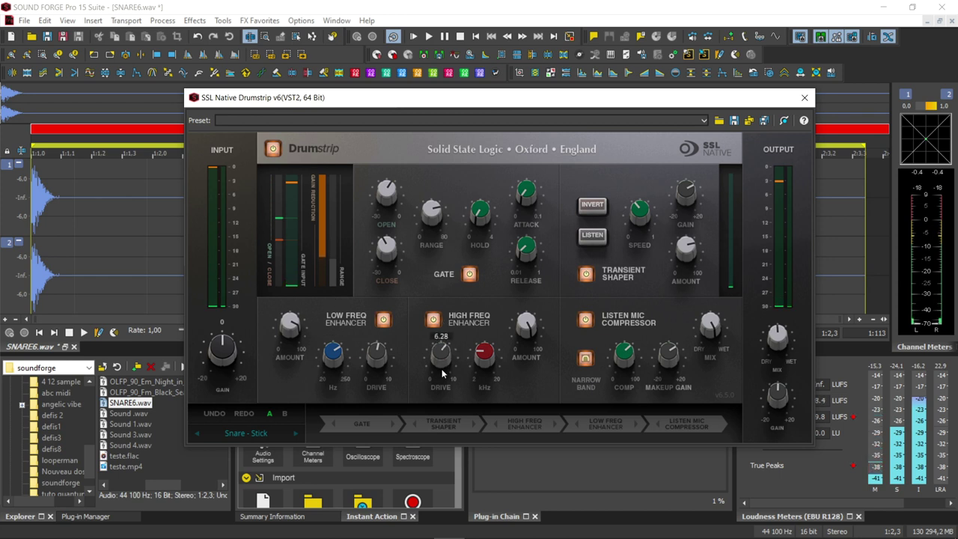
left_click_drag(484, 353, 508, 314)
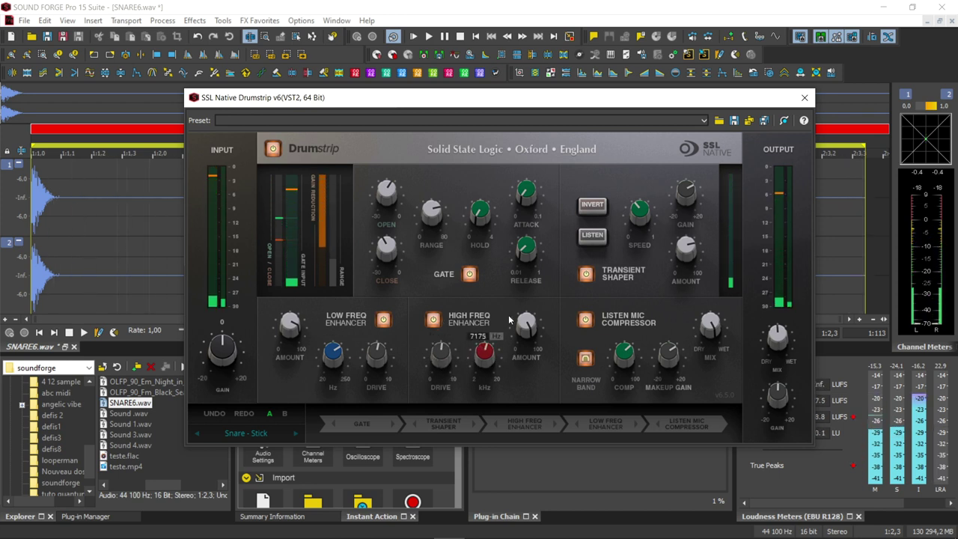
left_click(528, 327)
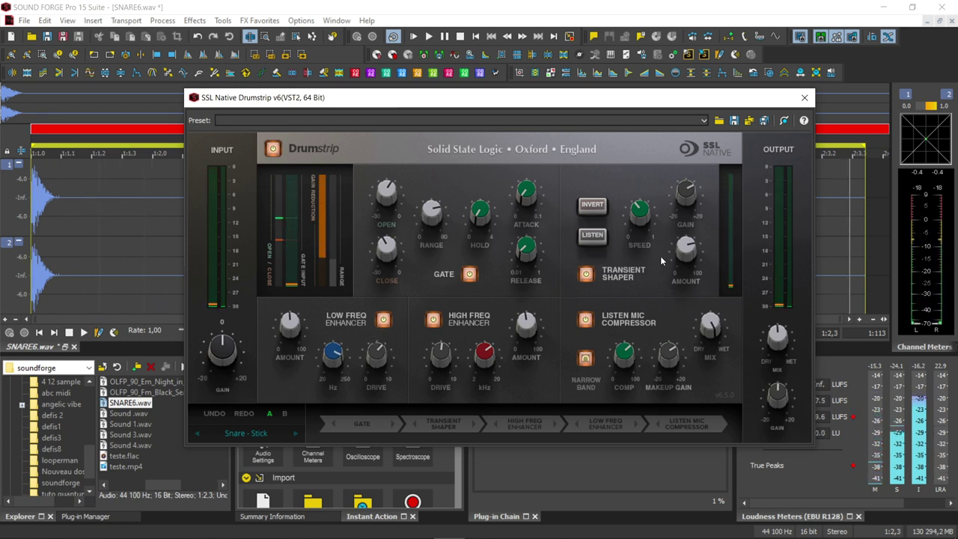
- Adjust the Transient Shaper's amount, set its gain to 10.1 dB, and raise its speed
mouse_move(688, 254)
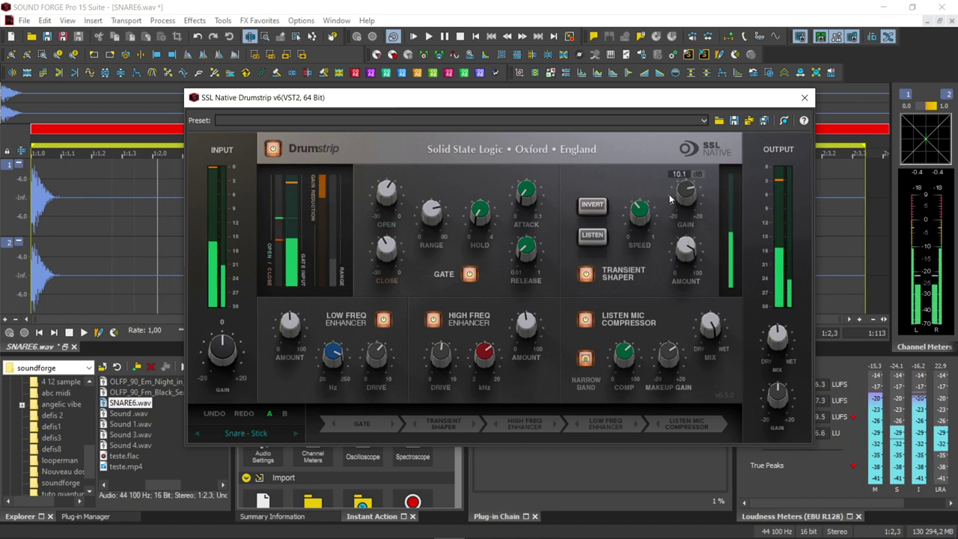
mouse_move(648, 214)
left_click_drag(648, 213, 649, 198)
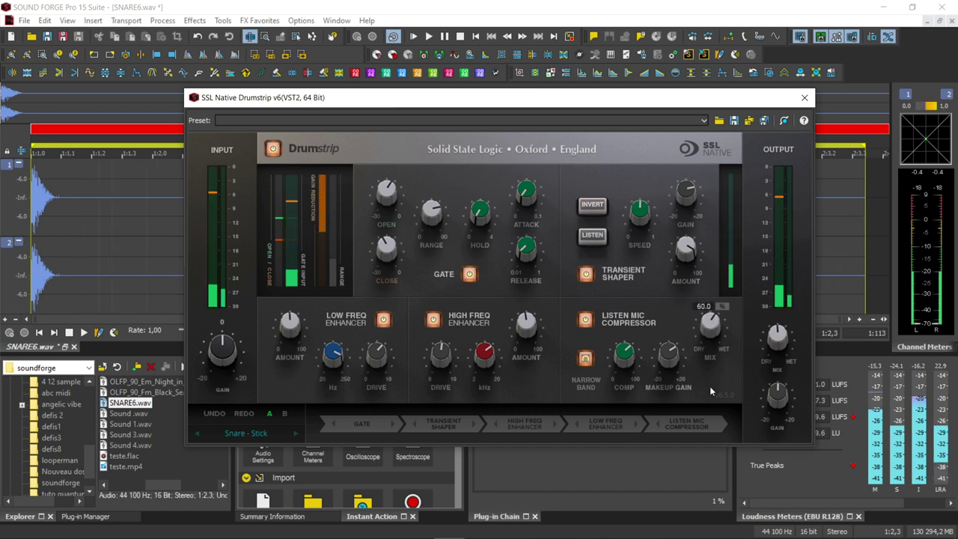
- Raise the Listen Mic Compressor's mix and set Drumstrip's output gain to -3.2 dB
left_click_drag(710, 324, 717, 294)
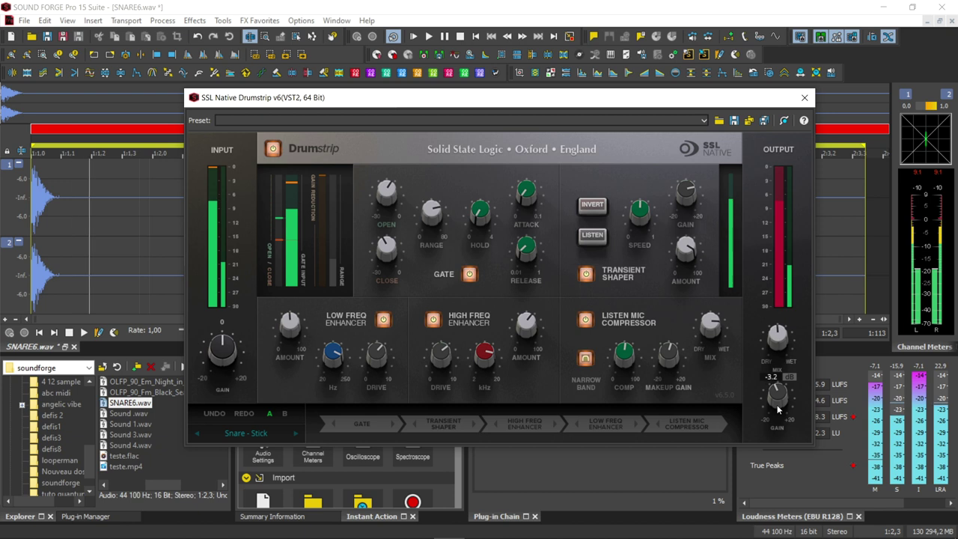
mouse_move(387, 244)
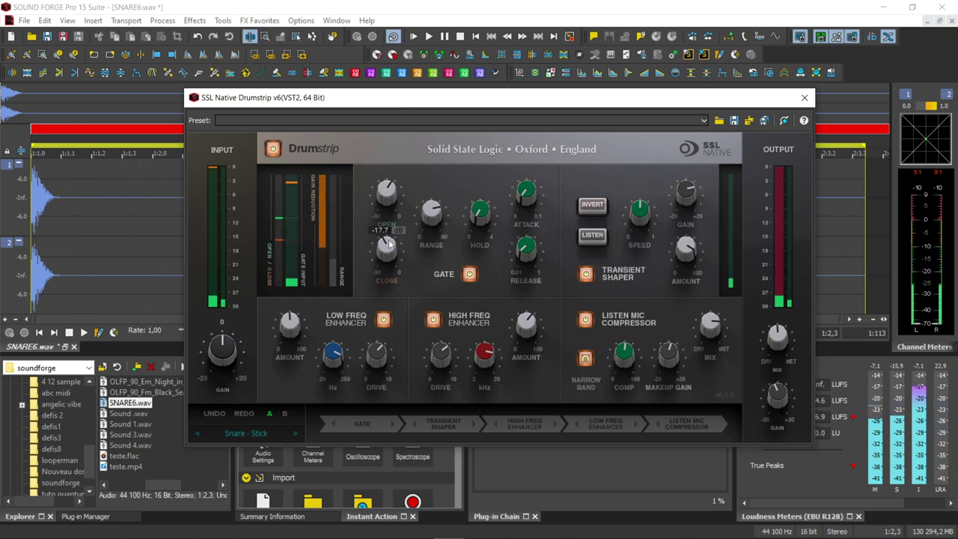
- Toggle Drumstrip's bypass repeatedly to compare the dry and processed snare, and close the plug-in window
left_click(273, 149)
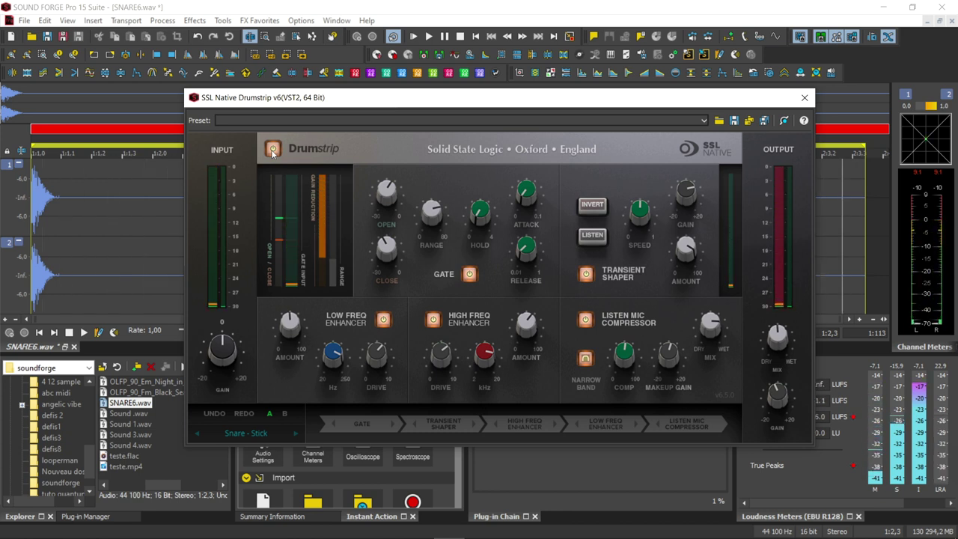
left_click(272, 149)
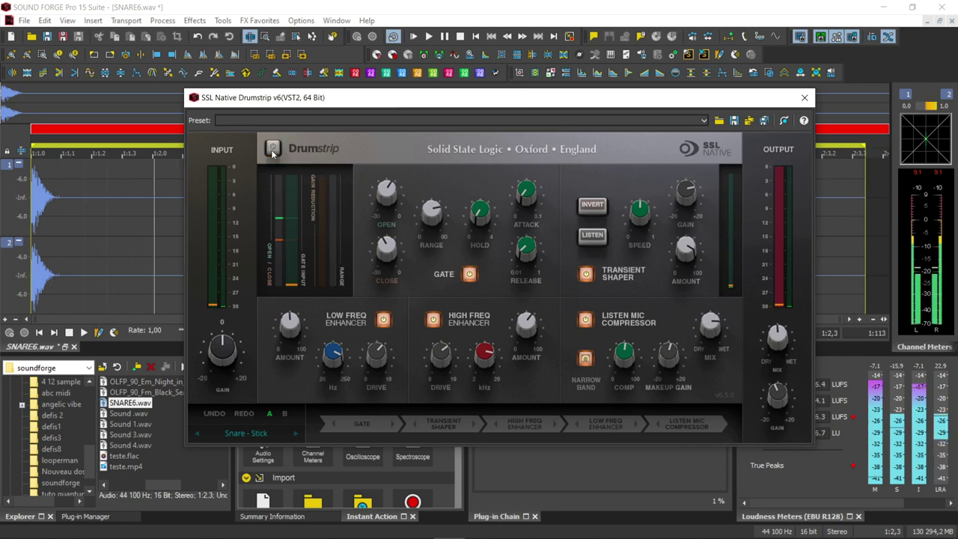
left_click(272, 150)
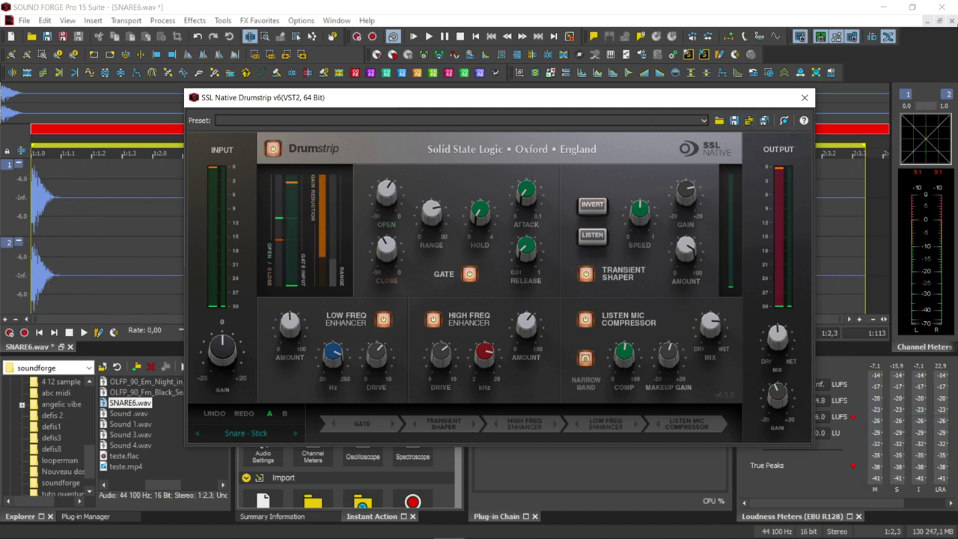
left_click(803, 98)
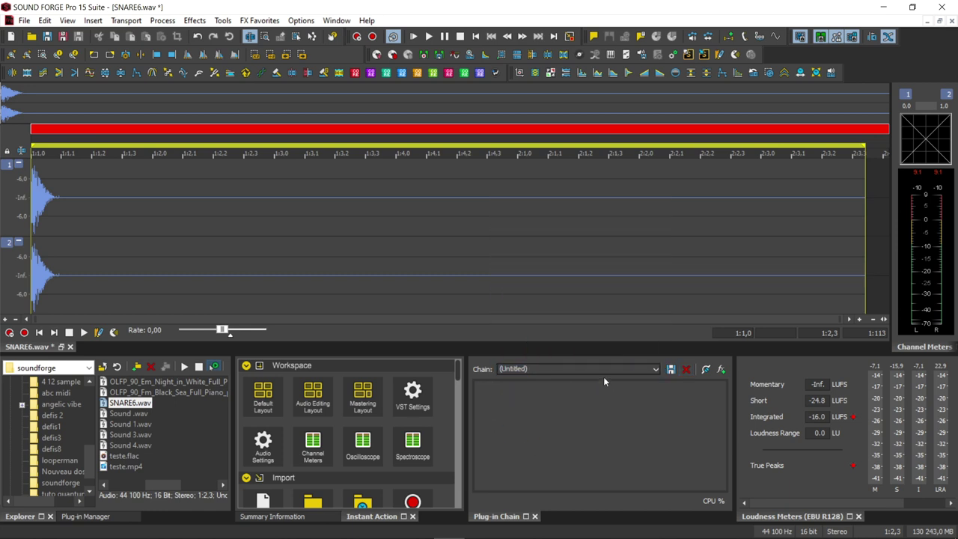
- Add DS-10 Drum Shaper (VST2, 64 Bit) from the FX Favorites to the empty plug-in chain
left_click(656, 369)
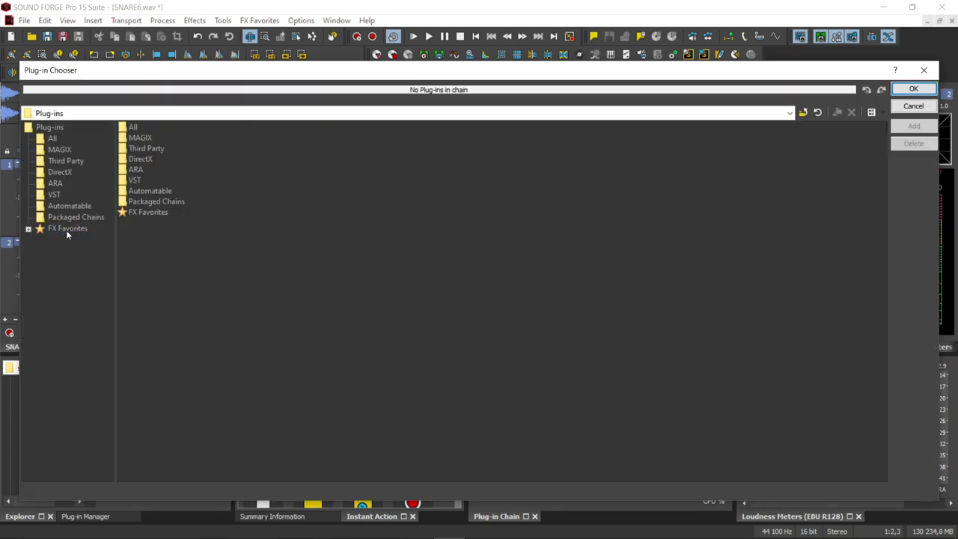
left_click(66, 228)
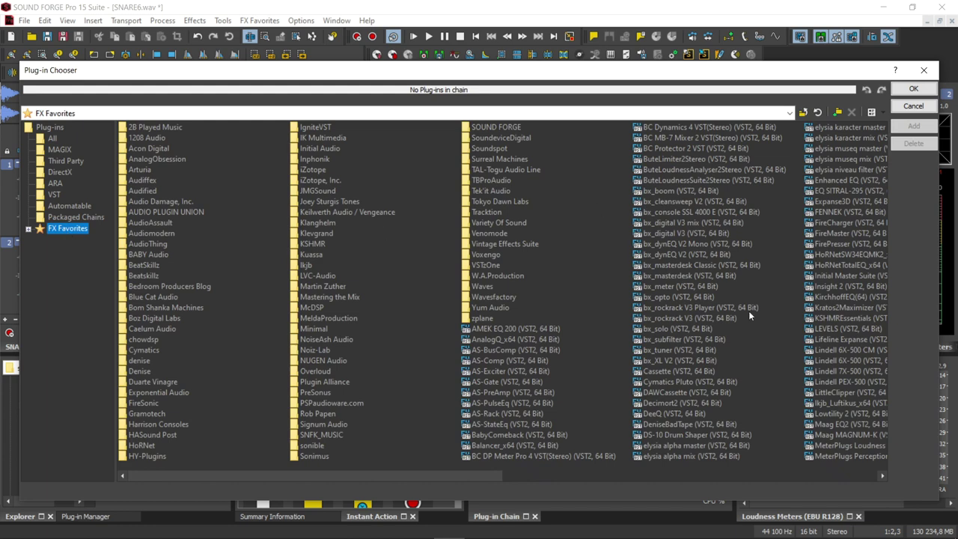
left_click_drag(338, 474, 560, 475)
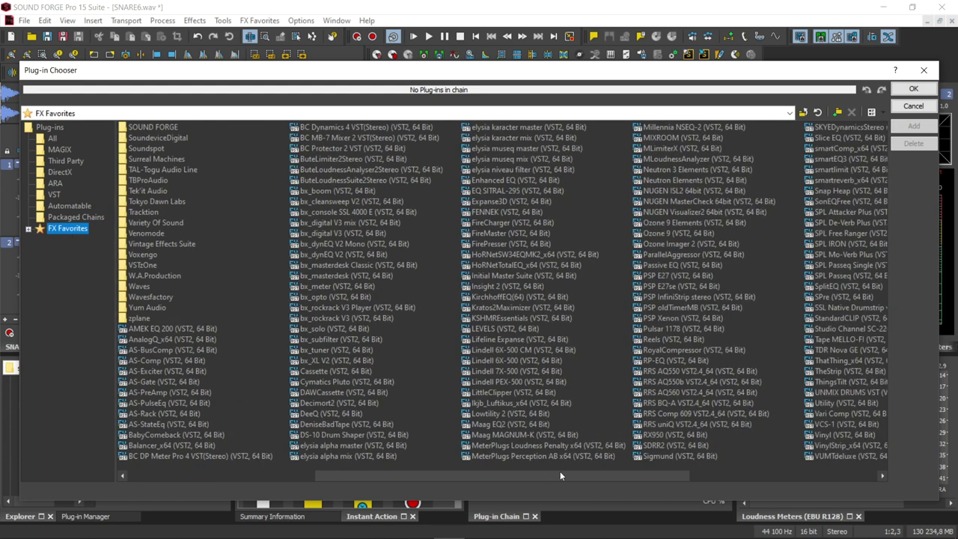
left_click(339, 434)
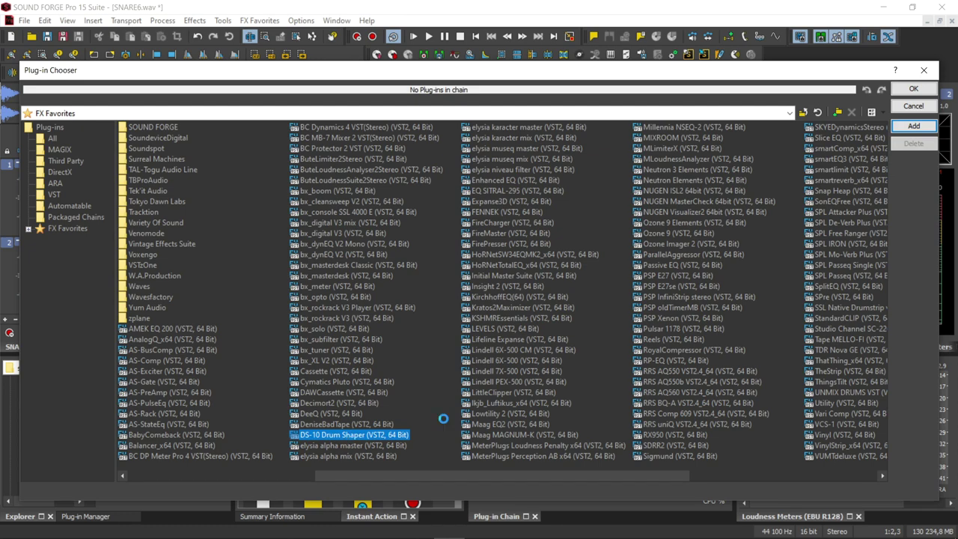
left_click(914, 126)
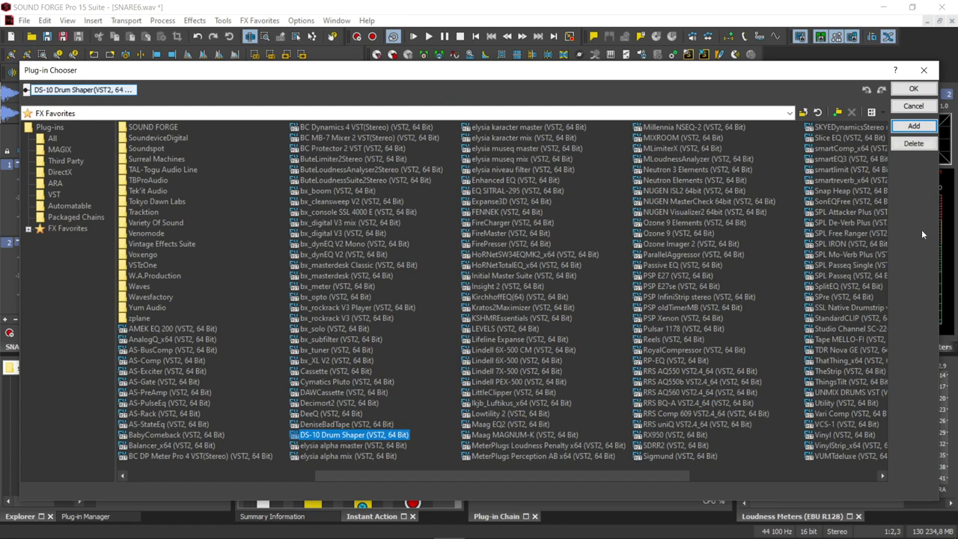
left_click(913, 89)
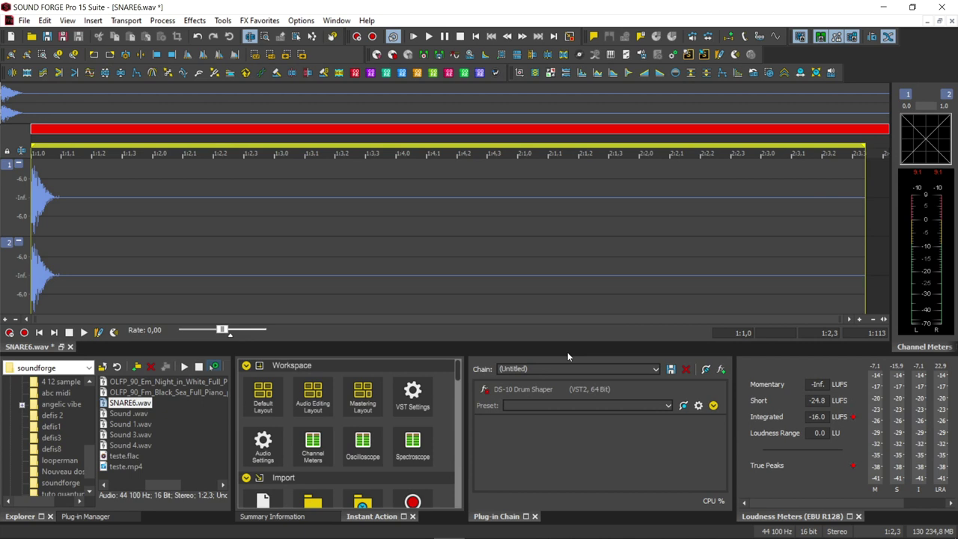
- Open the DS-10 Drum Shaper's settings and switch it to Snare mode
left_click(699, 406)
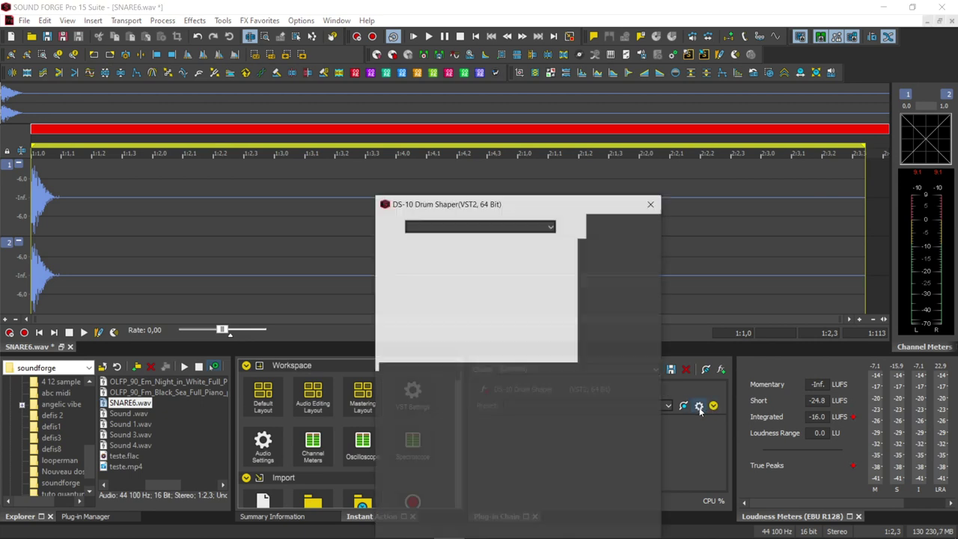
left_click_drag(536, 207, 444, 105)
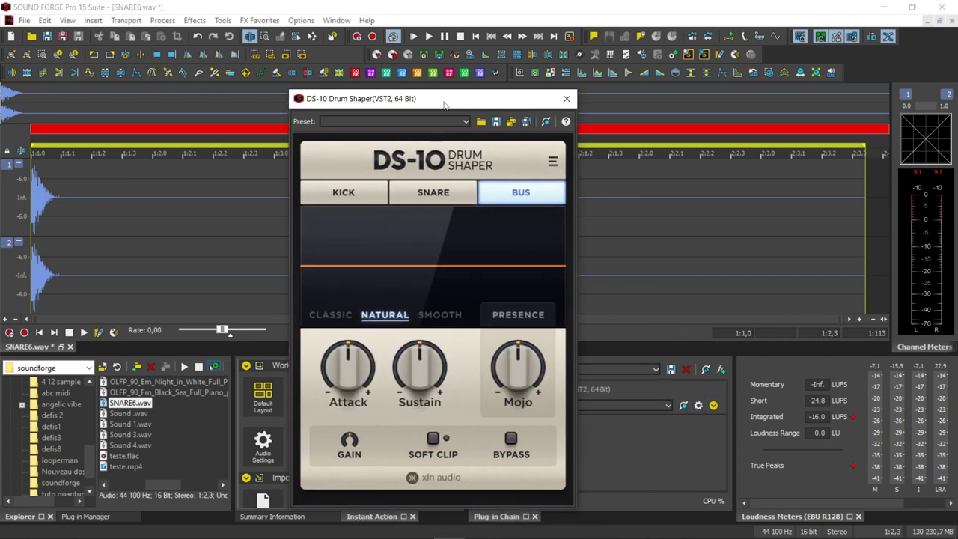
left_click(404, 187)
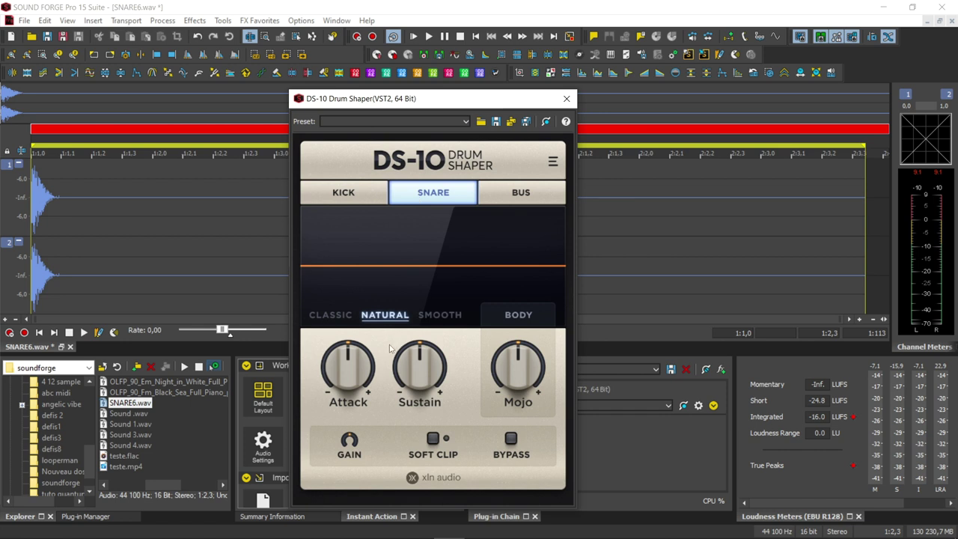
- Play the snare and raise the Drum Shaper's Attack while lowering its Sustain
key("space")
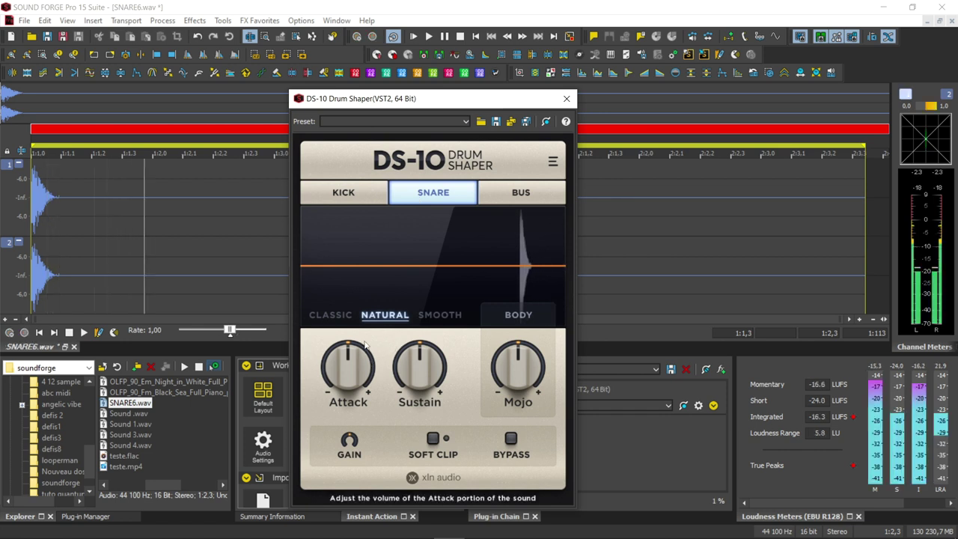
scroll(353, 371, "down", 3)
left_click_drag(352, 320, 344, 245)
scroll(419, 365, "down", 6)
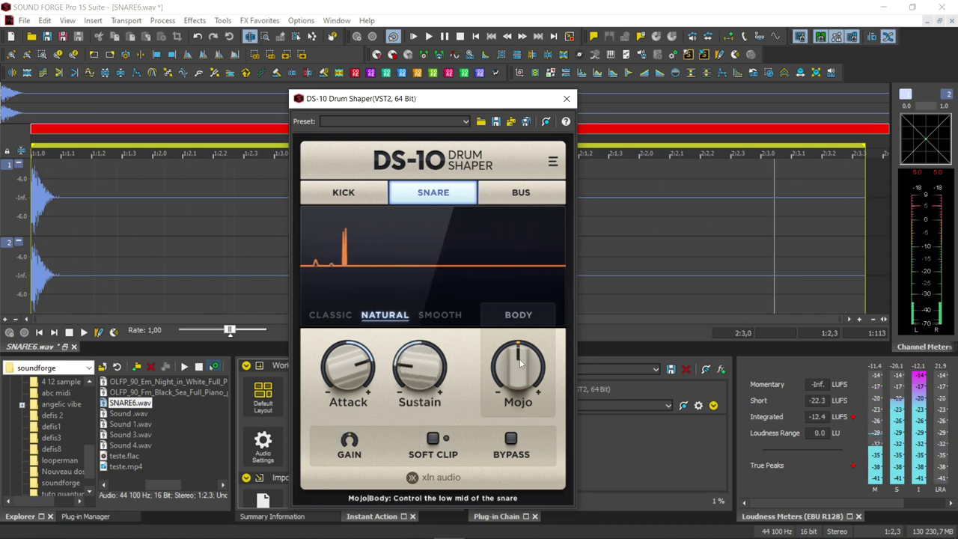
- Enable Soft Clip and raise the Mojo Body amount to 61%
left_click(432, 440)
left_click_drag(500, 380, 492, 231)
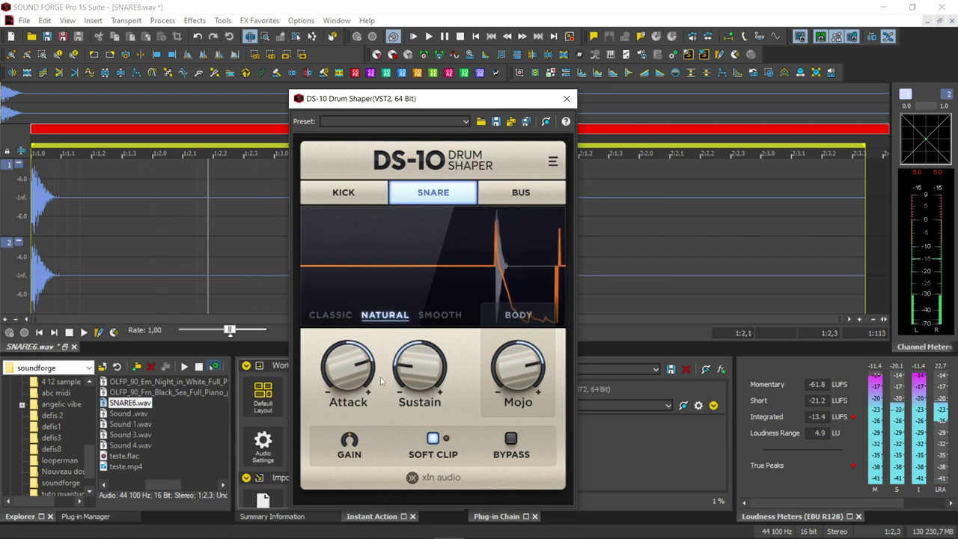
left_click_drag(512, 370, 512, 365)
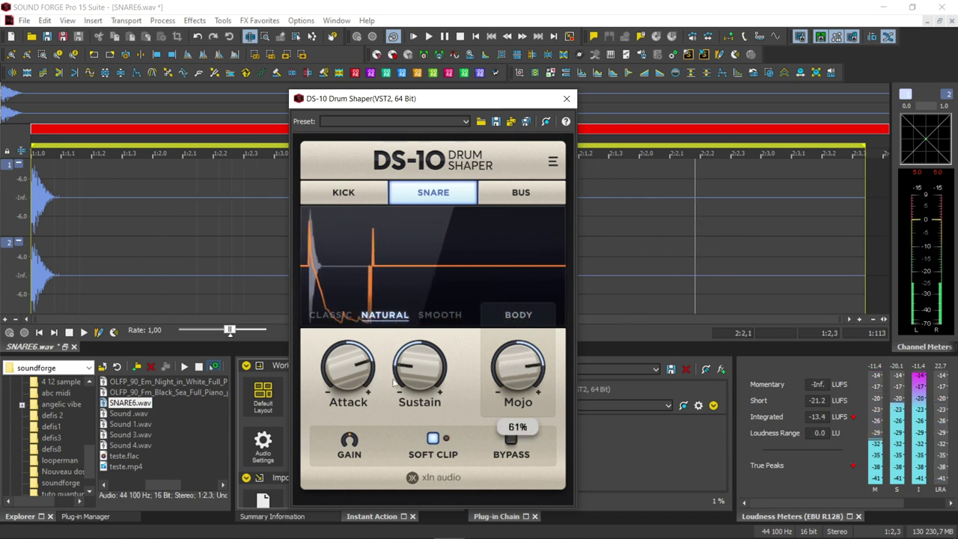
- Fine-tune the Drum Shaper's Attack, stop playback, and close the plug-in window
left_click_drag(350, 367, 353, 381)
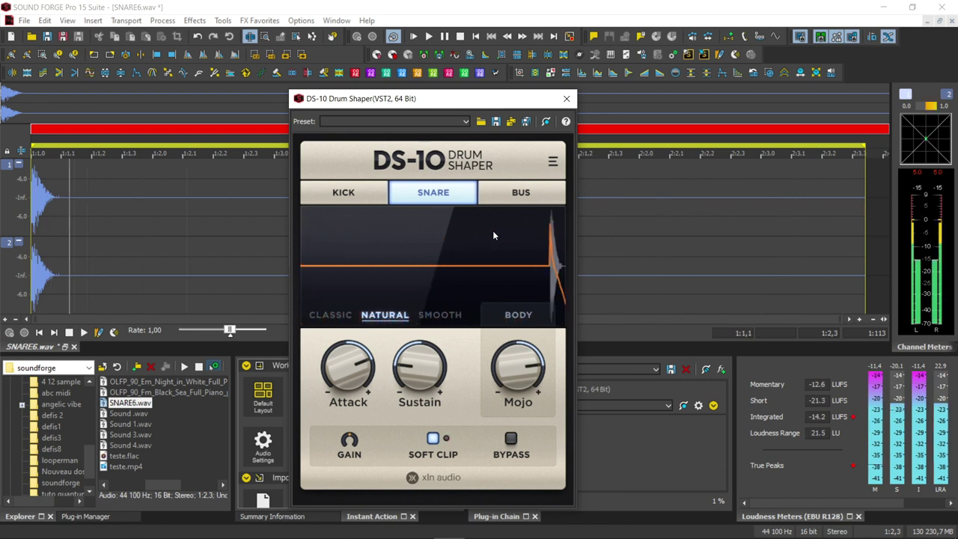
key("space")
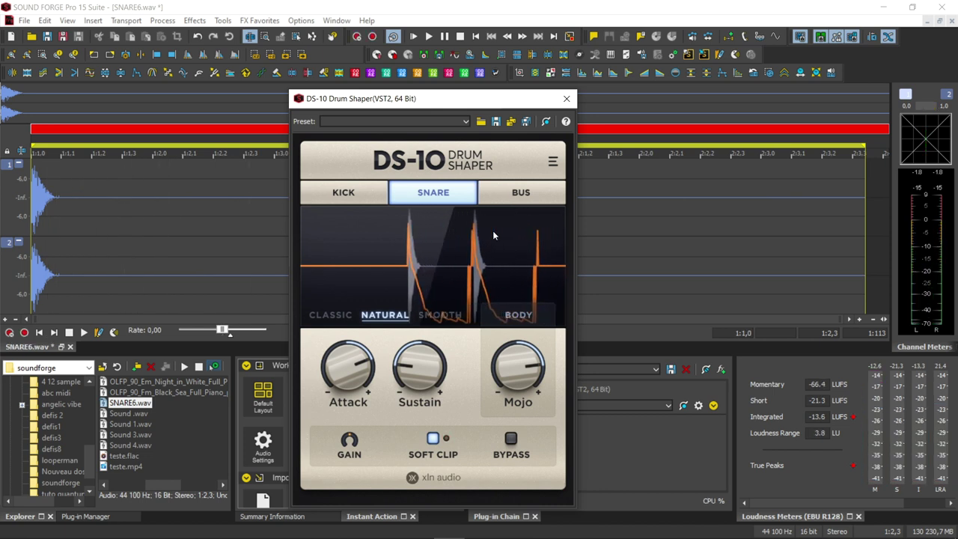
left_click(566, 100)
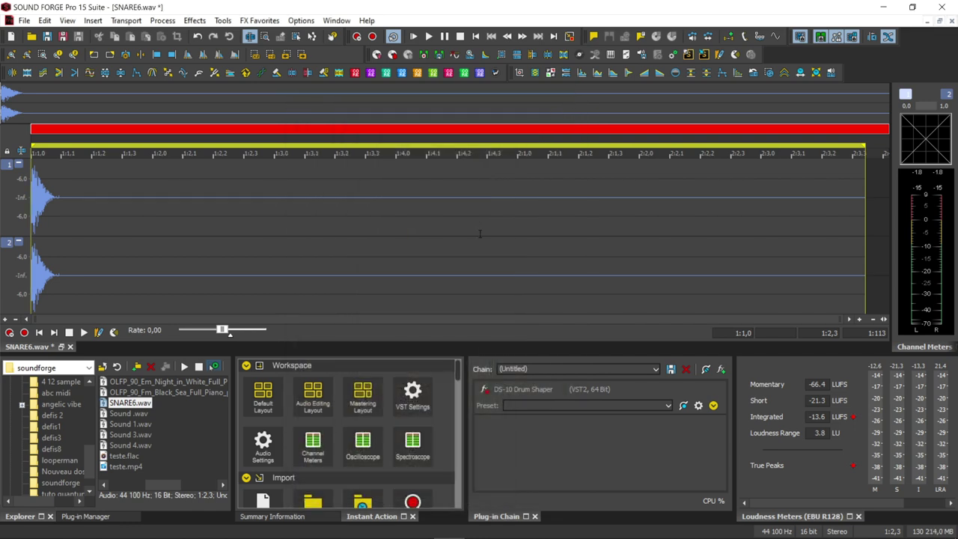